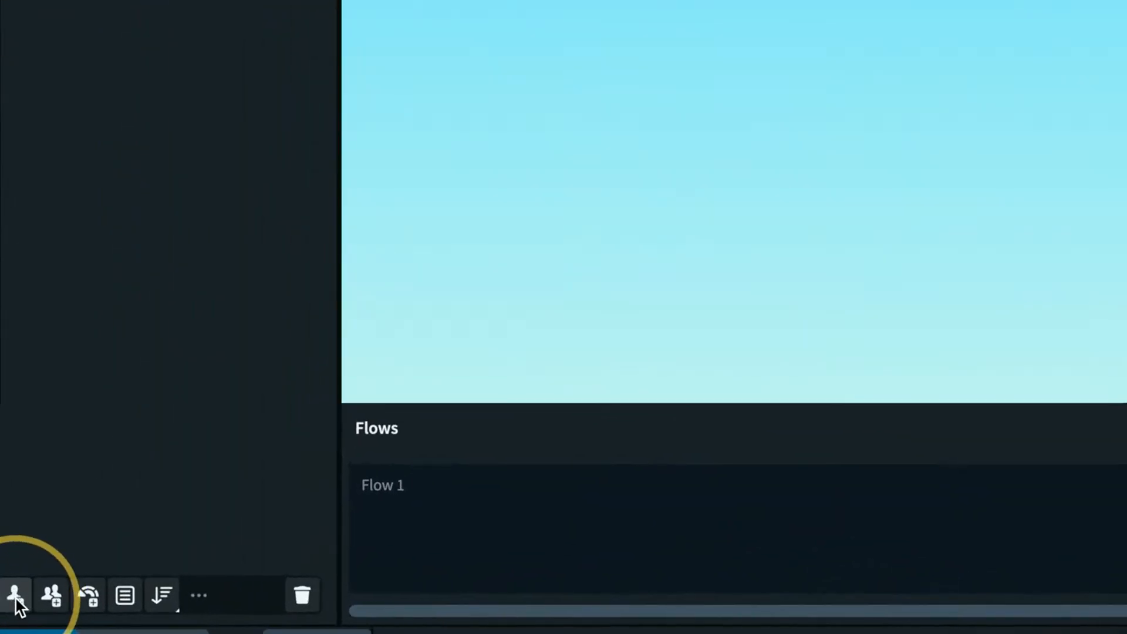
Add a solo player with the Strad. Violin (Cremona) and check its playback routing and loaded VST instruments.
click(15, 596)
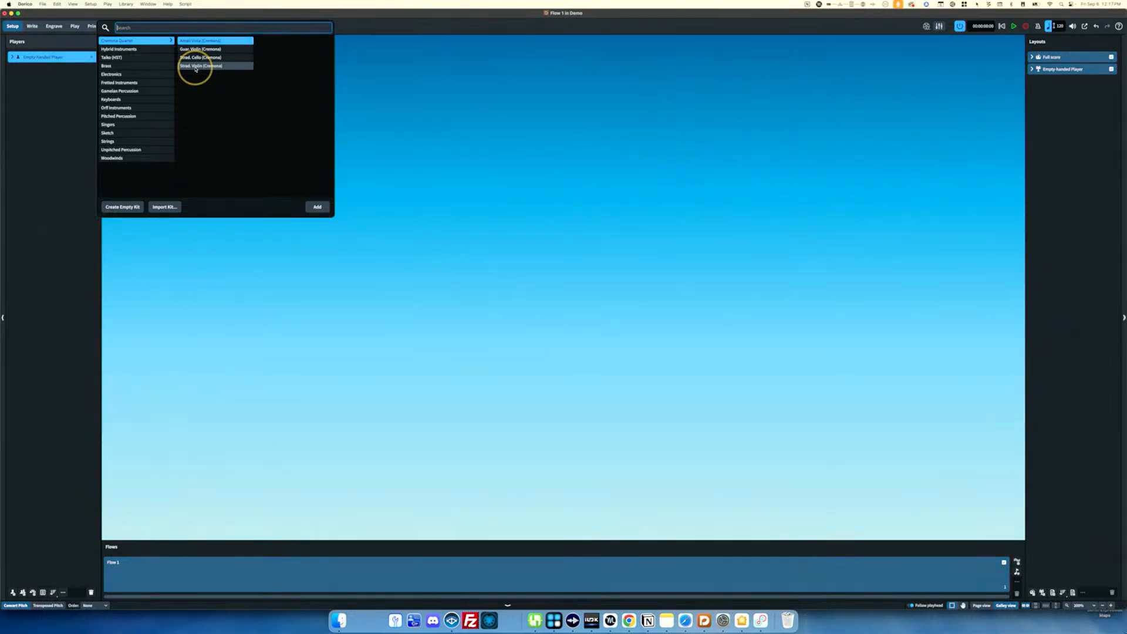
double_click(196, 67)
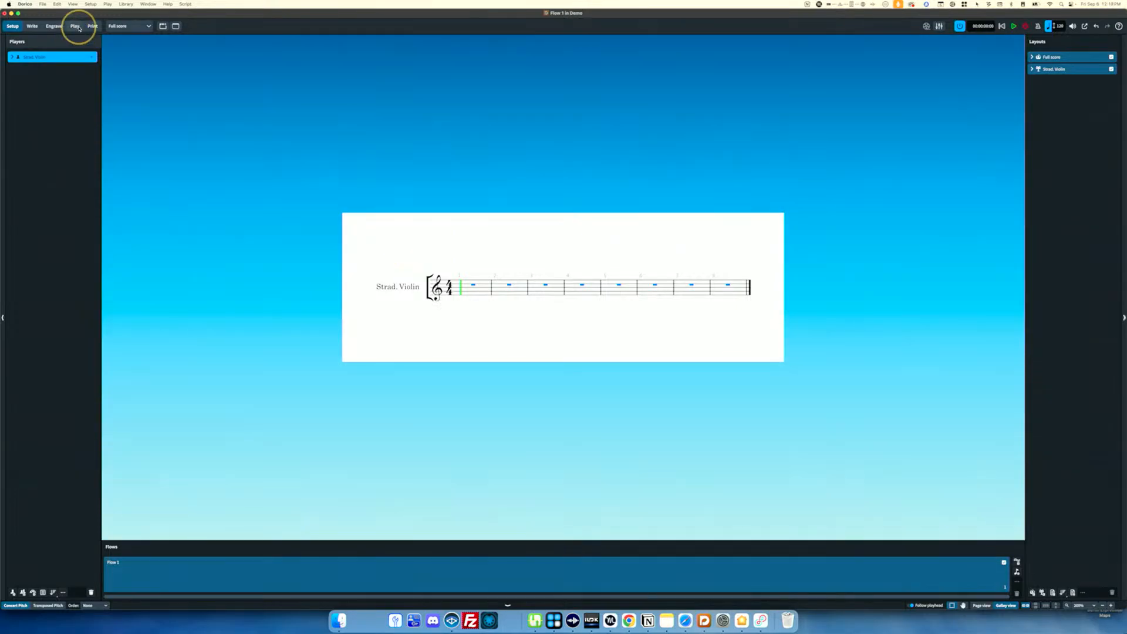
click(75, 26)
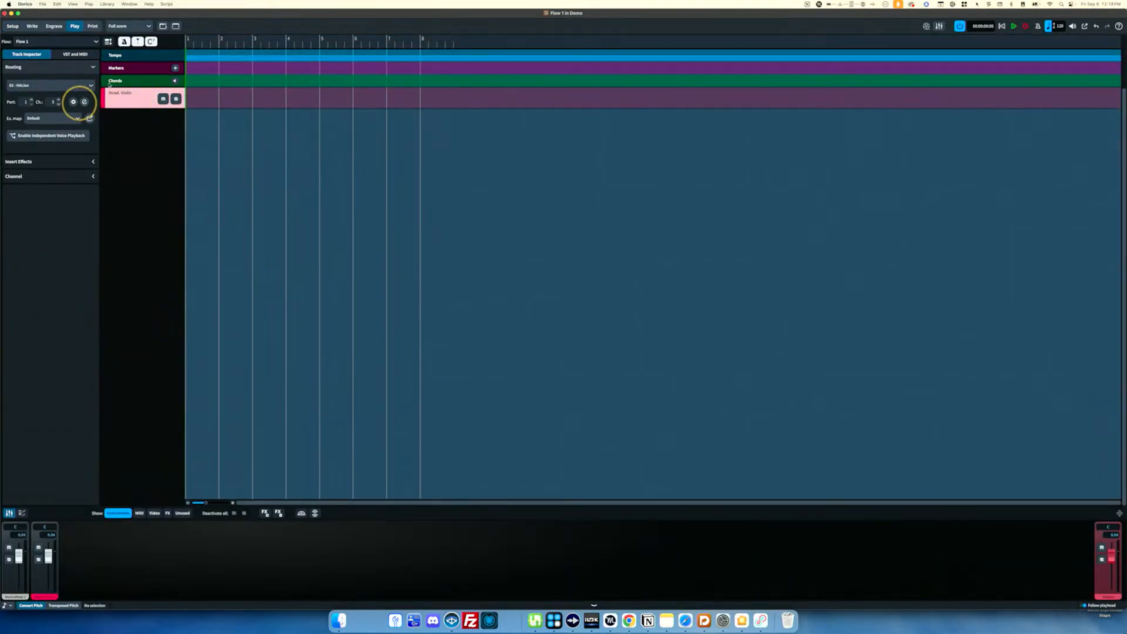
click(138, 81)
click(134, 99)
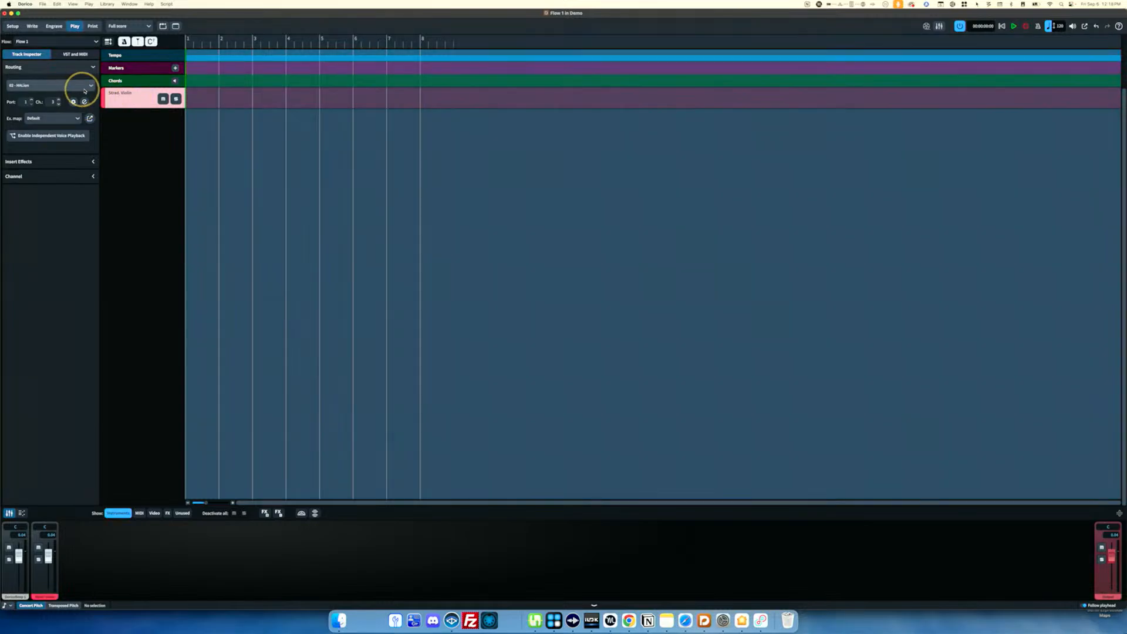
click(80, 57)
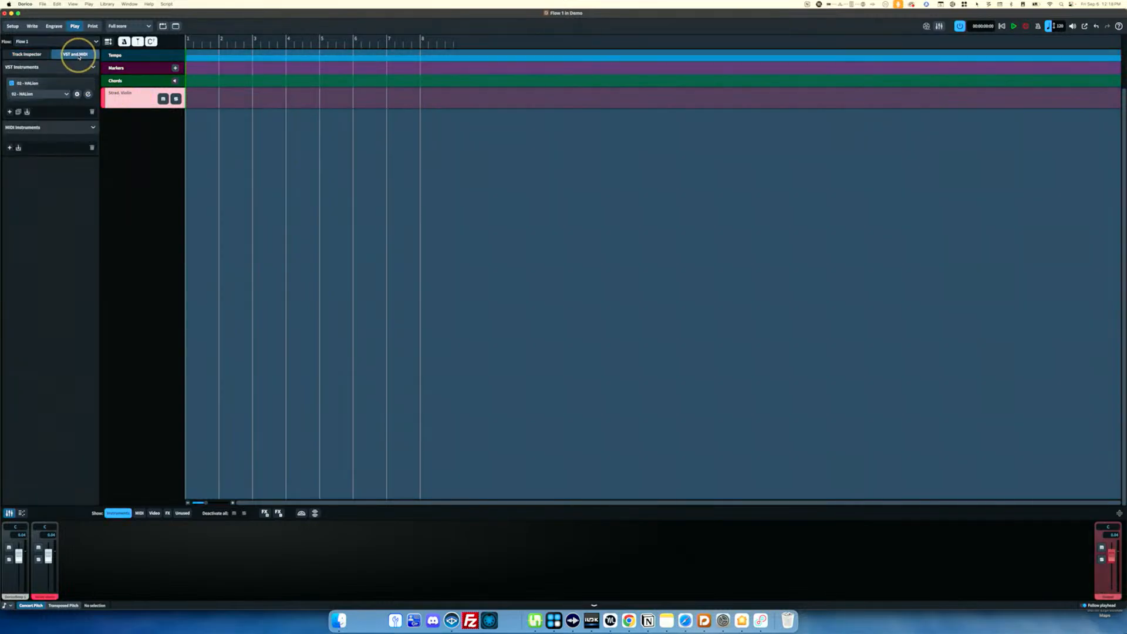
click(27, 53)
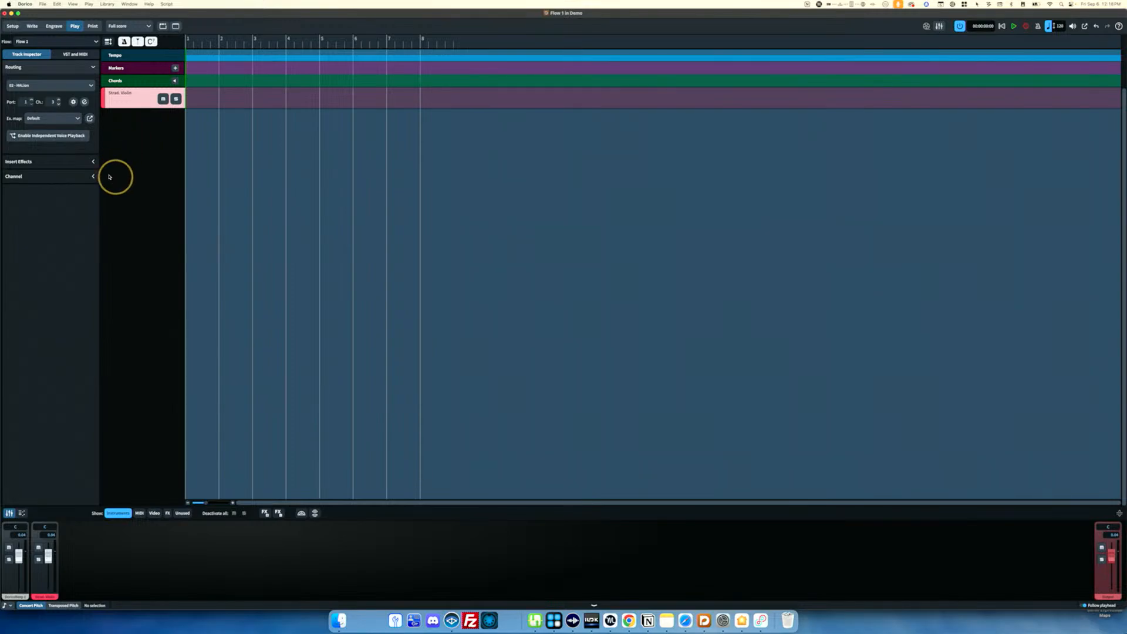
Delete the Strad. Violin player from the project.
click(12, 27)
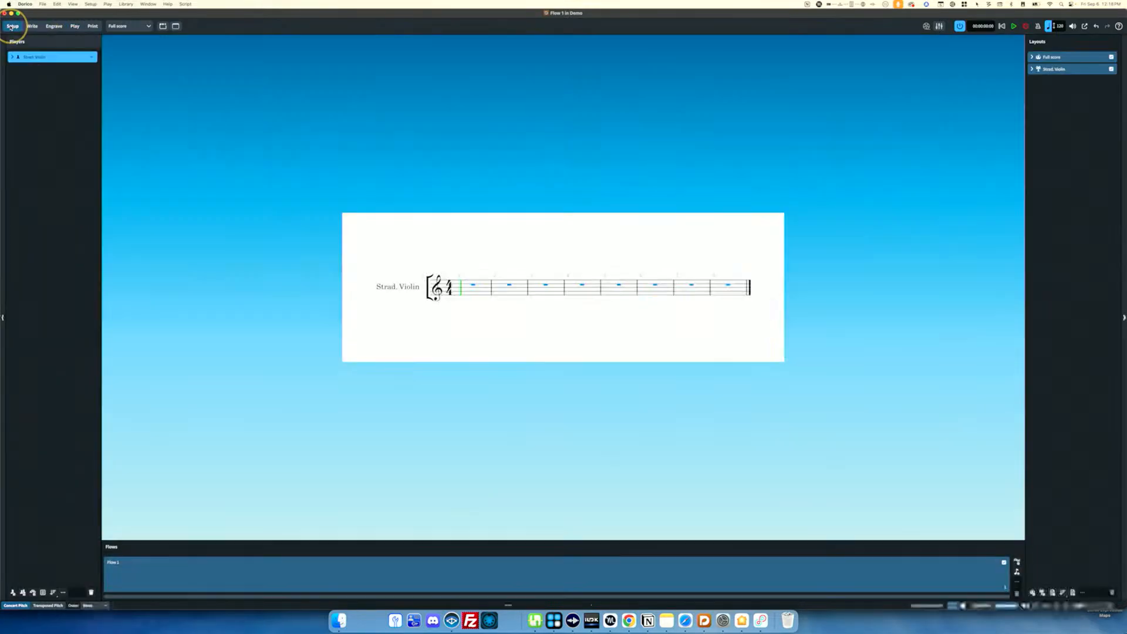
click(91, 593)
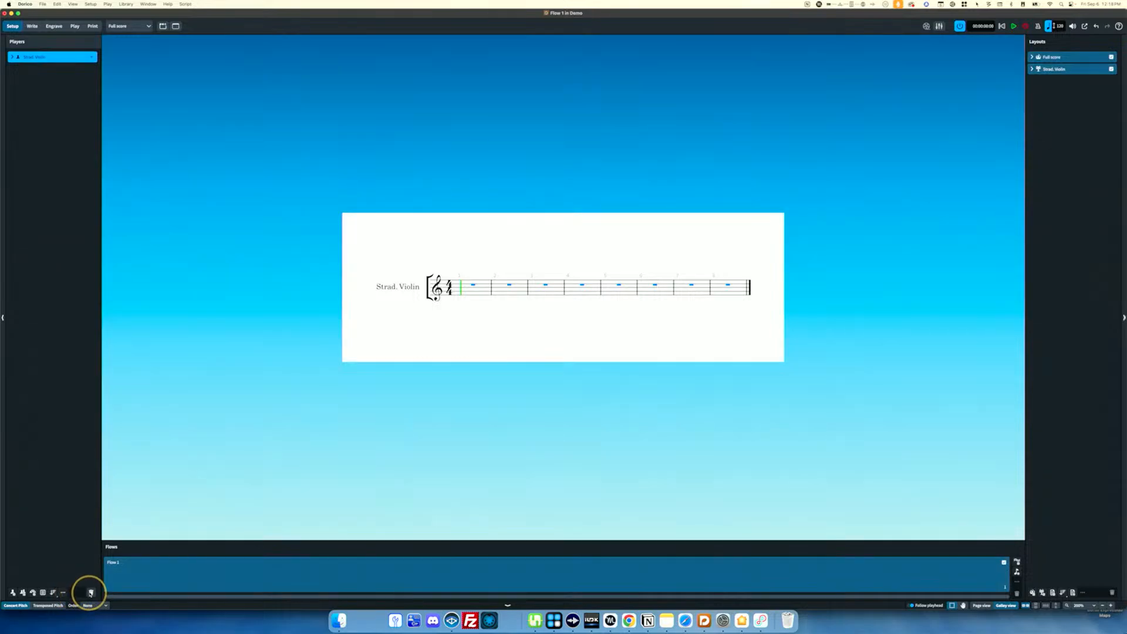
click(613, 320)
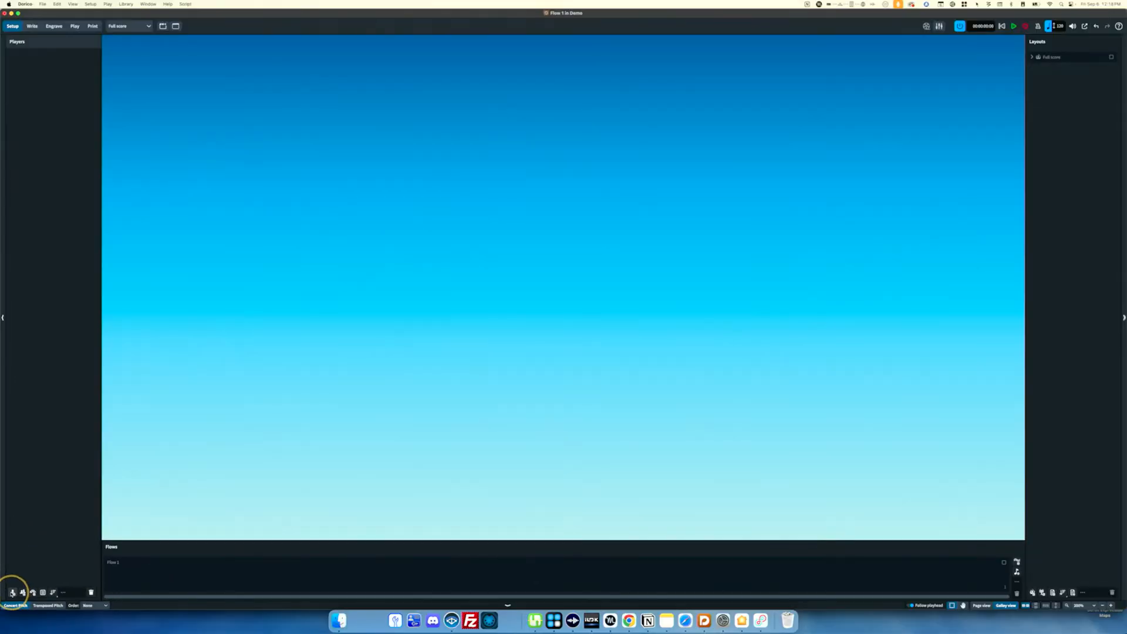
Add a solo player with the standard Violin from the Strings family, found by searching for "violin".
click(13, 593)
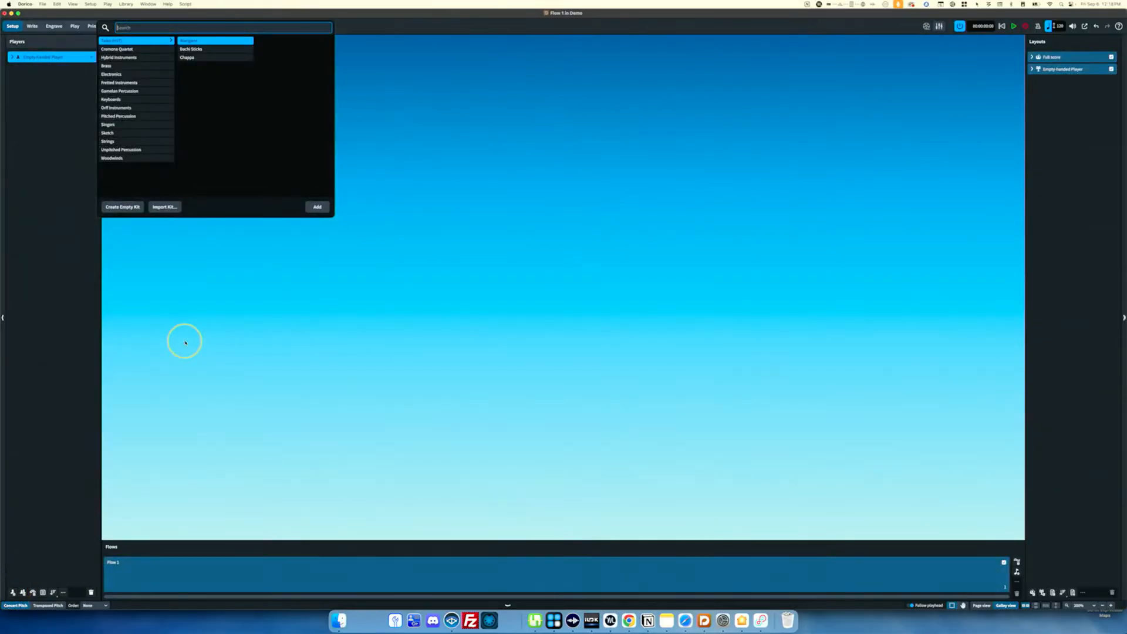
text(violin)
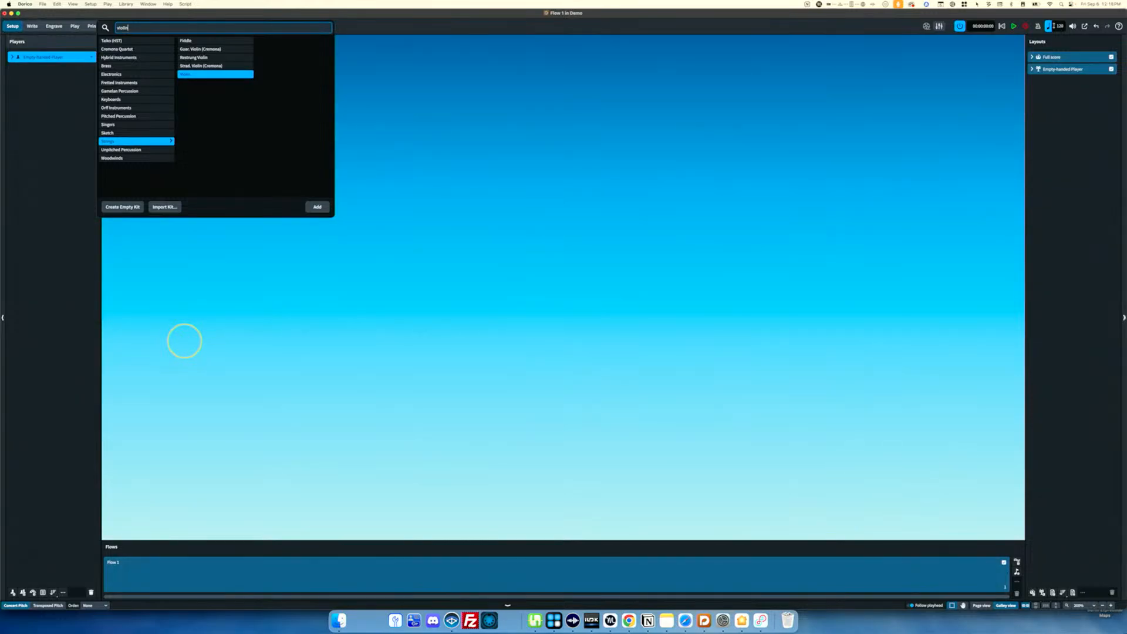
click(205, 74)
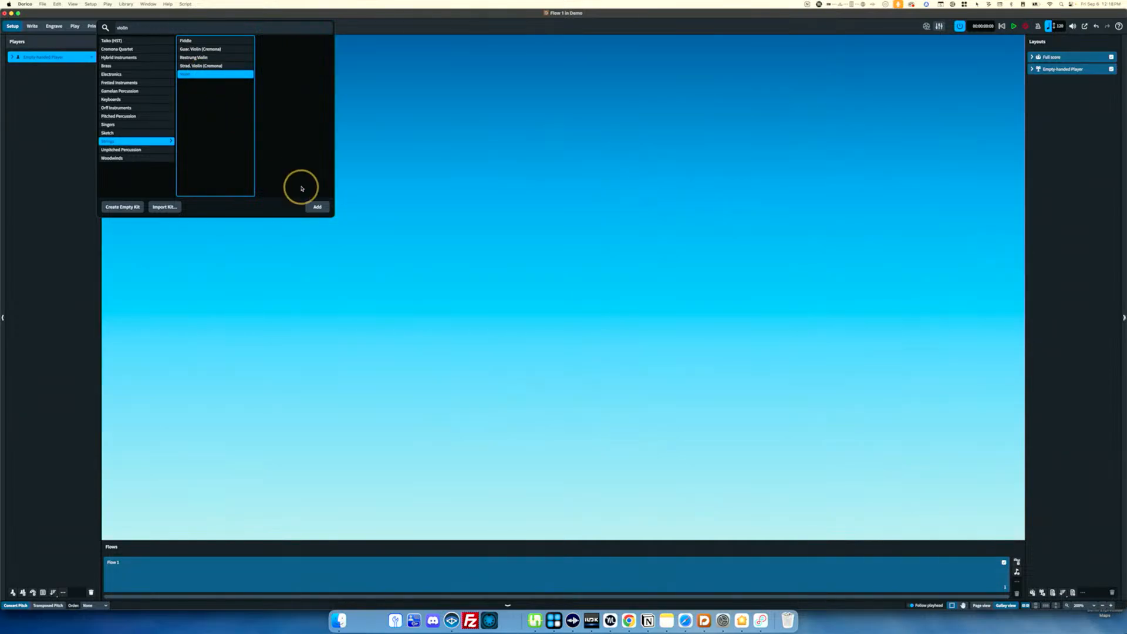
click(317, 205)
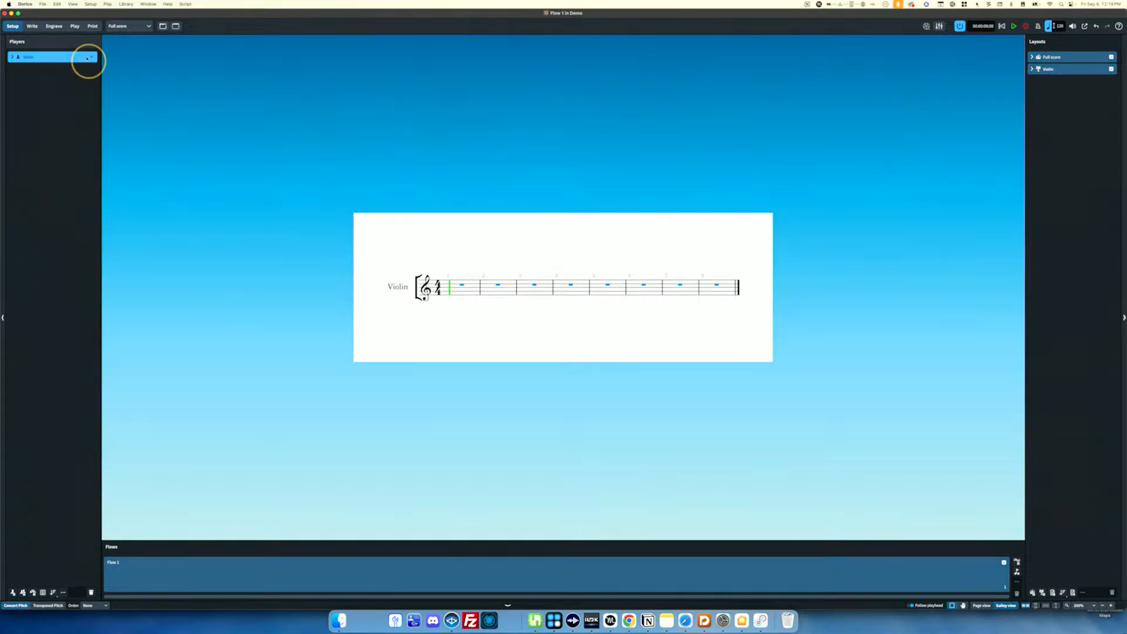
Replace the HALion VST instrument in Play mode with a new instance of Native Instruments Kontakt 7.
click(74, 26)
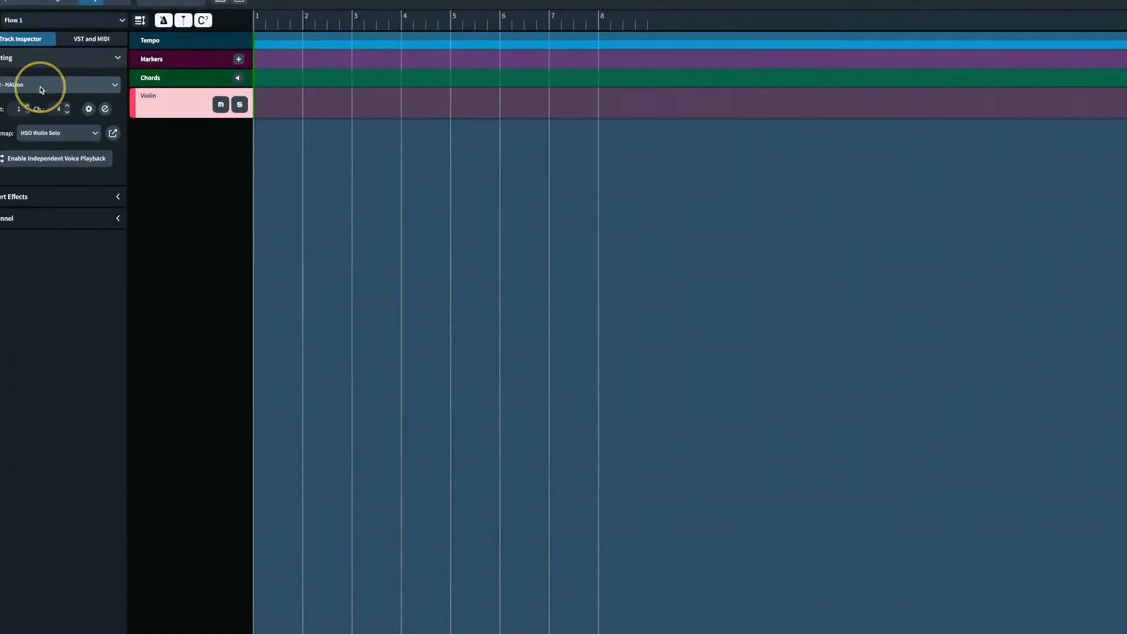
click(91, 39)
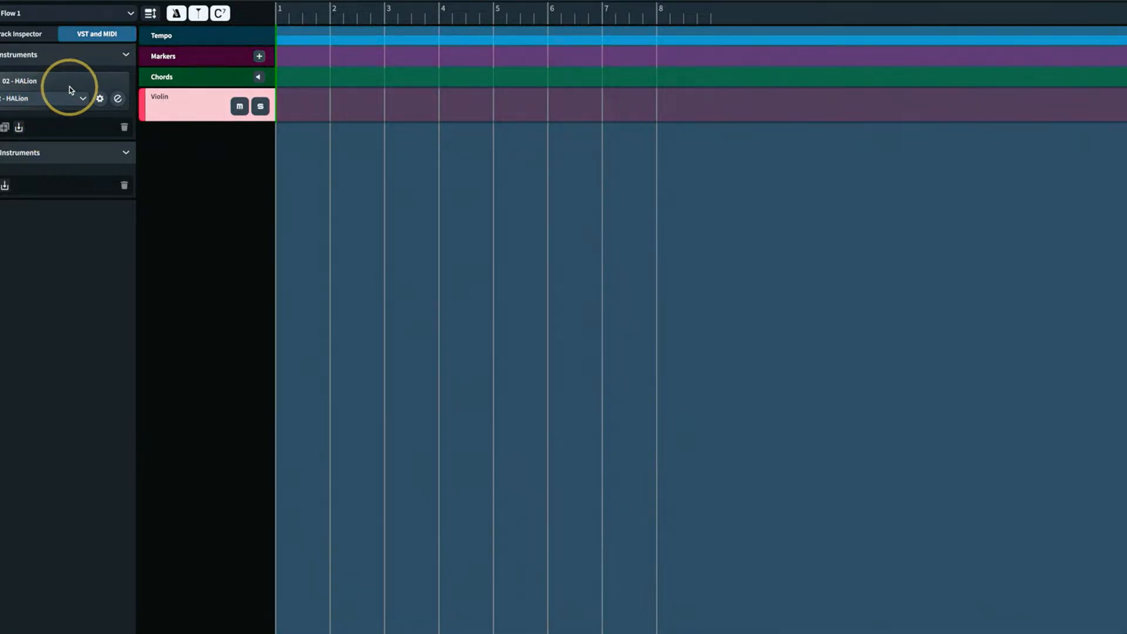
click(124, 127)
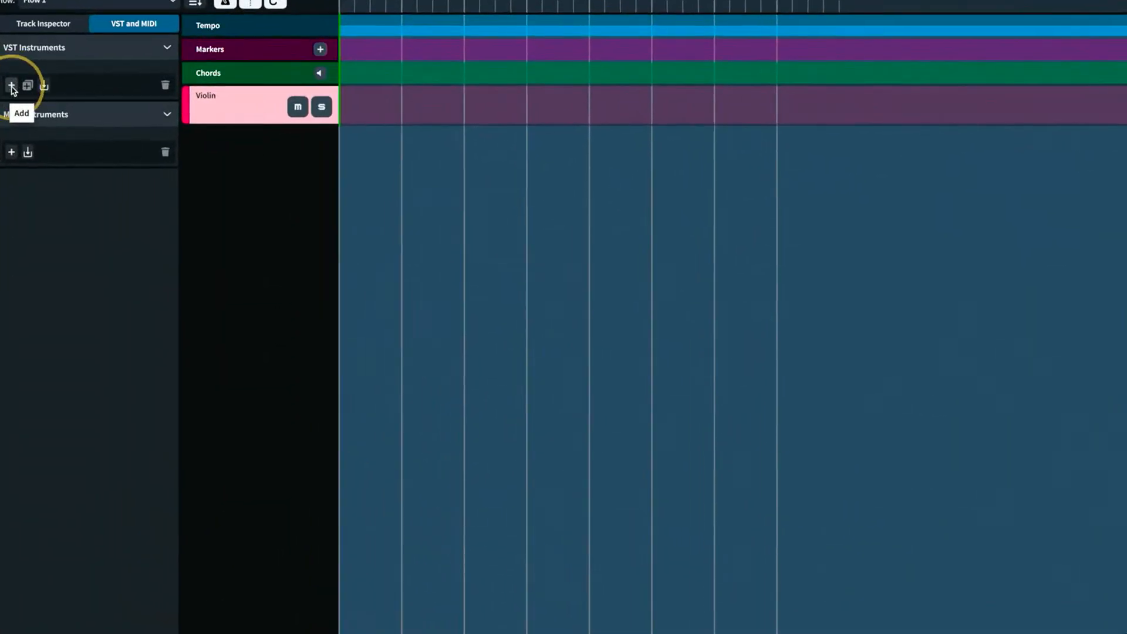
click(12, 87)
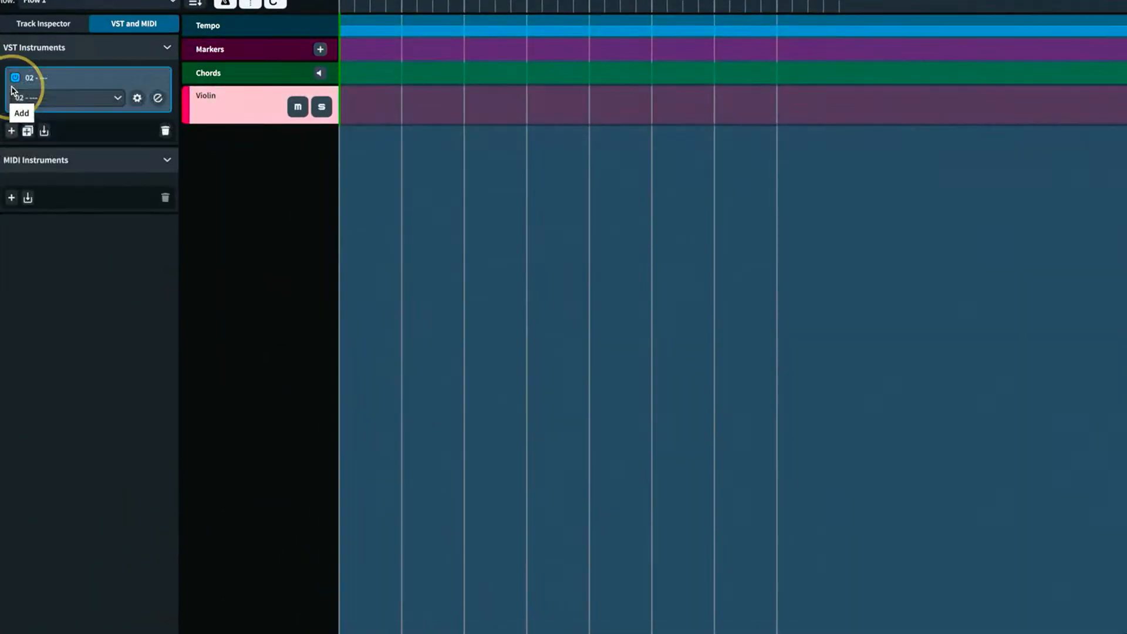
click(97, 100)
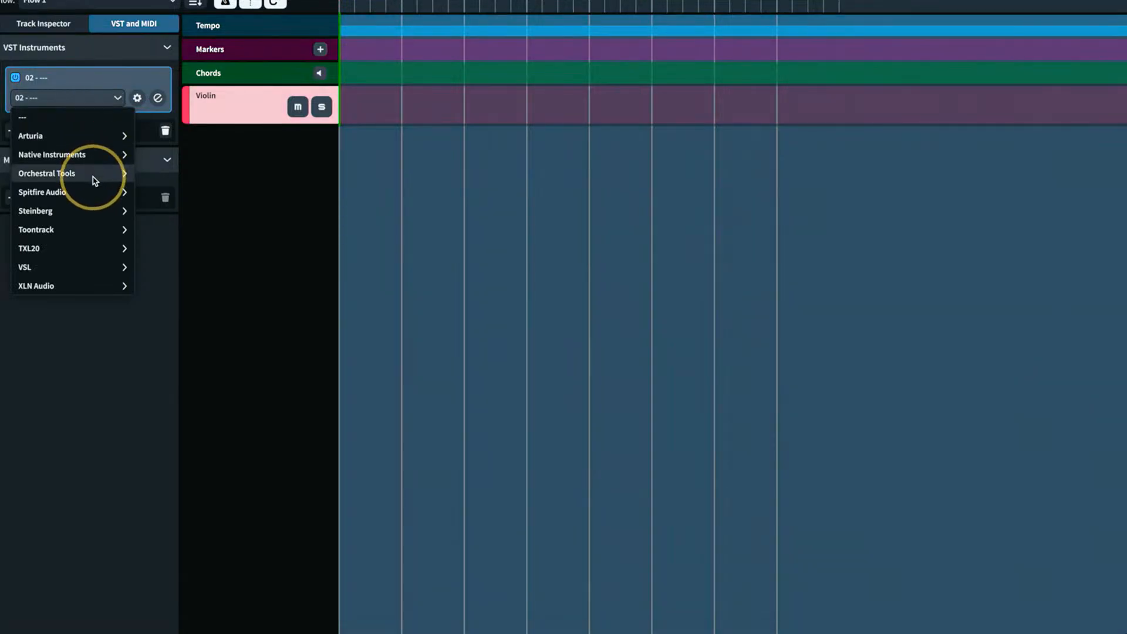
click(98, 157)
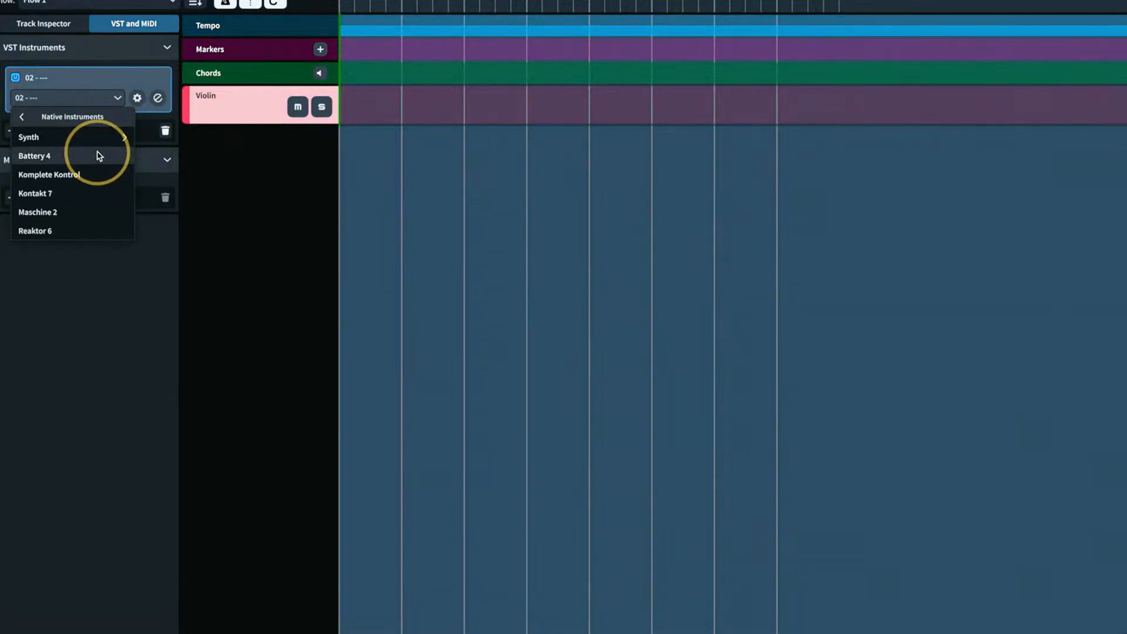
click(78, 194)
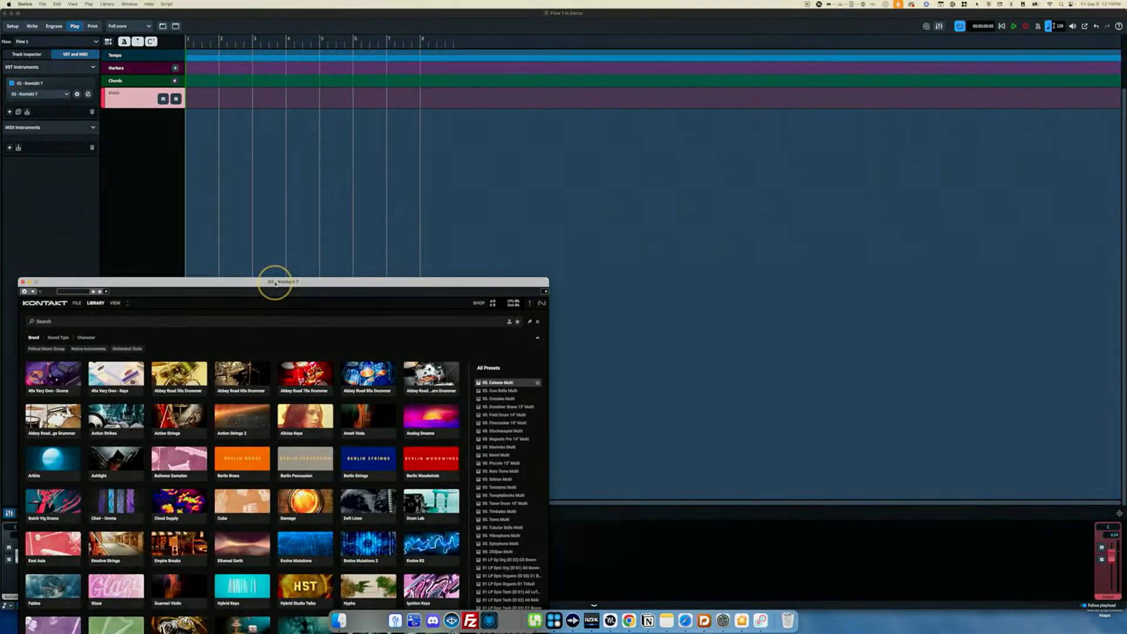
Load the Stradivari Violin instrument from the Kontakt library, view its Virtuoso slot's articulation options and close the plug-in window.
drag(274, 283, 481, 94)
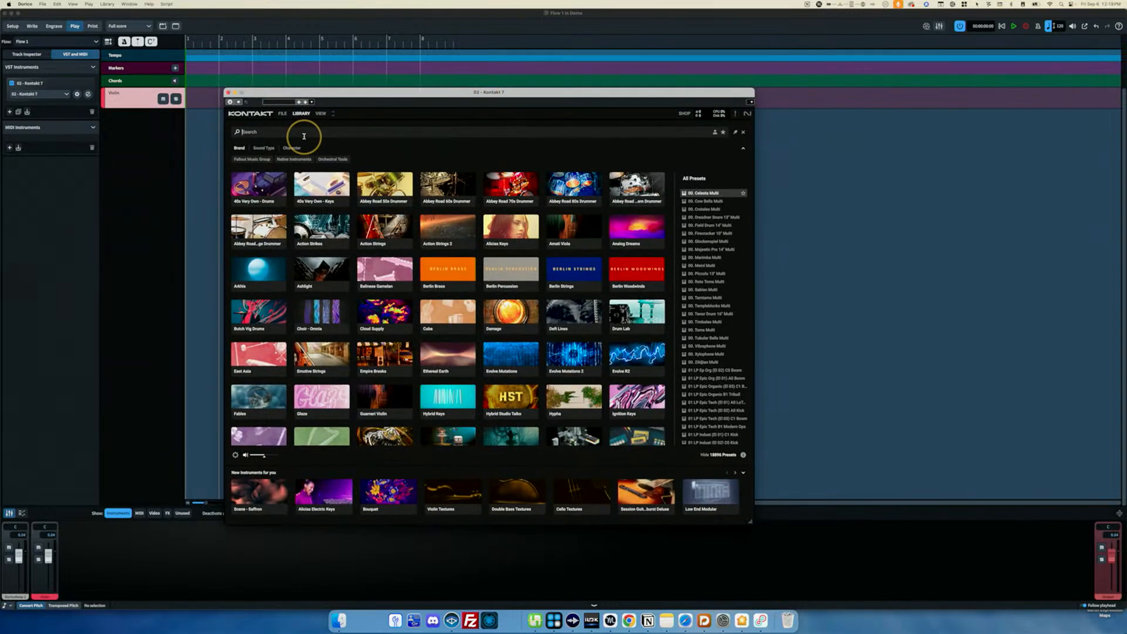
text(strad)
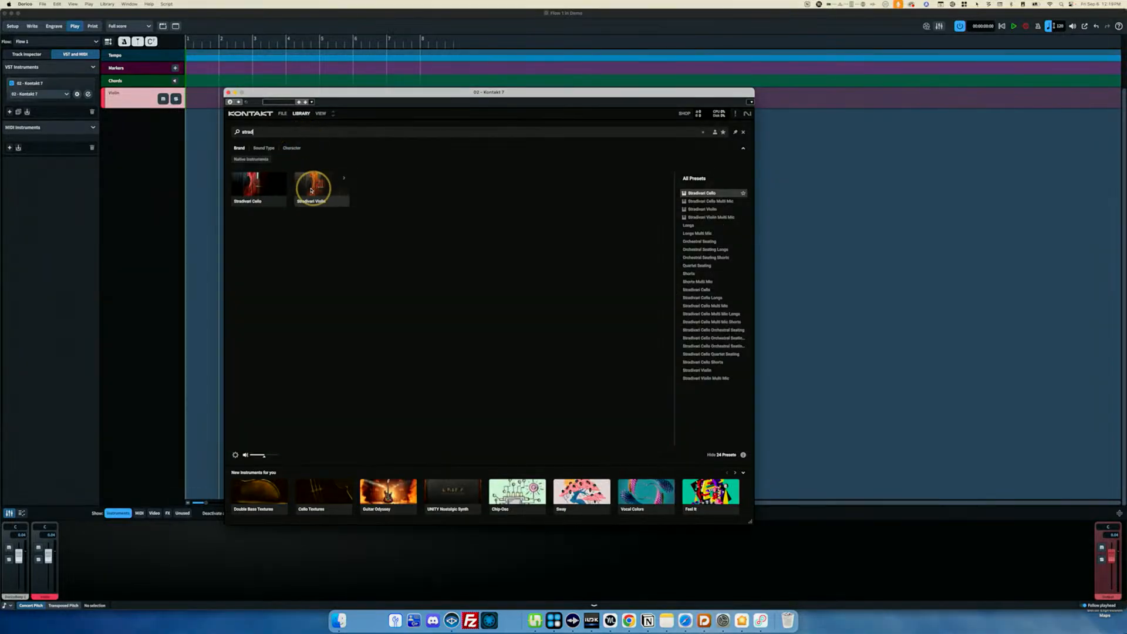
click(315, 192)
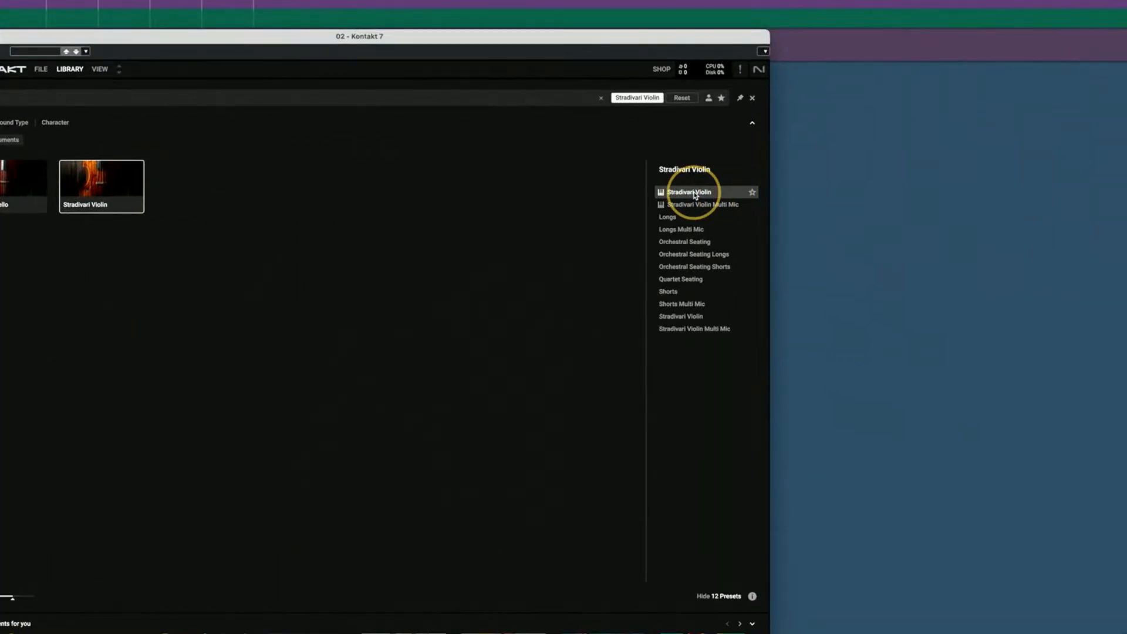
double_click(695, 195)
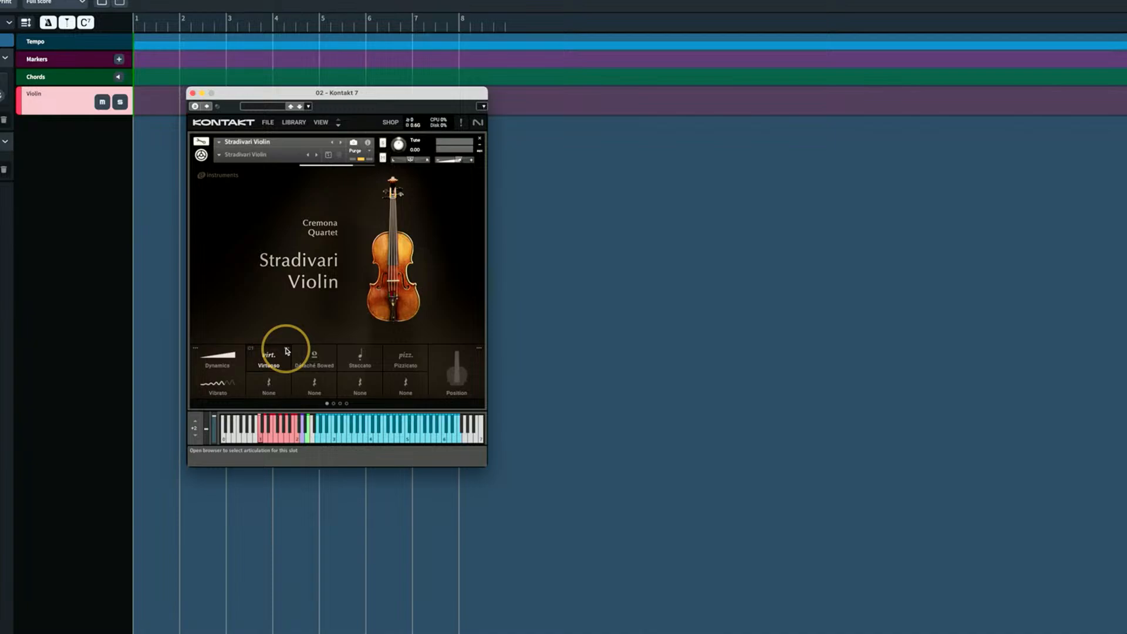
click(288, 351)
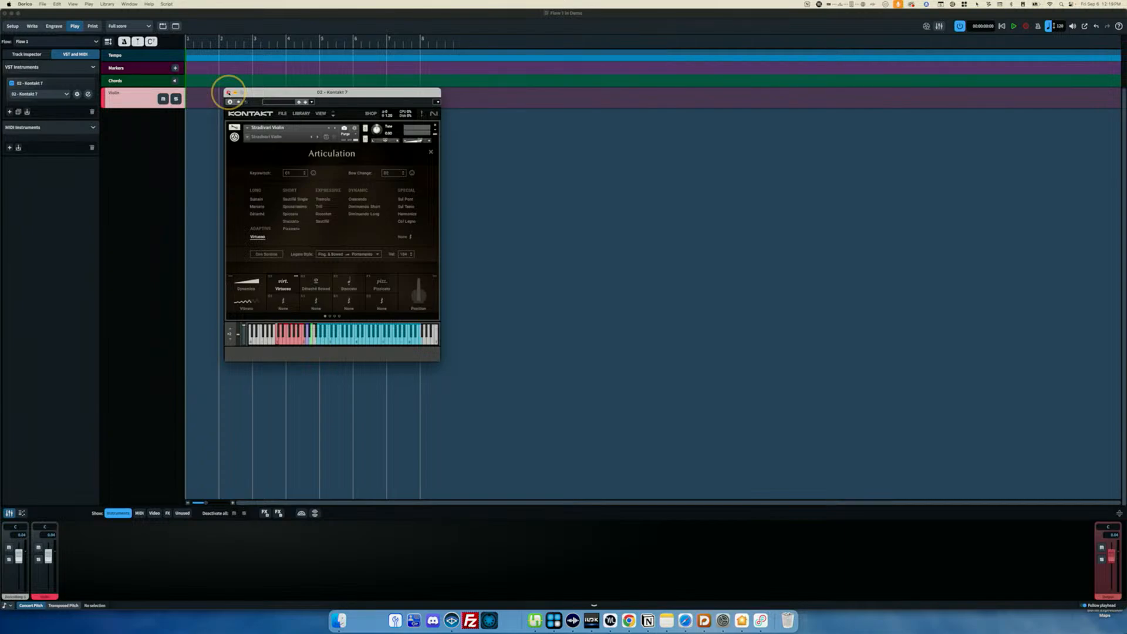
click(228, 92)
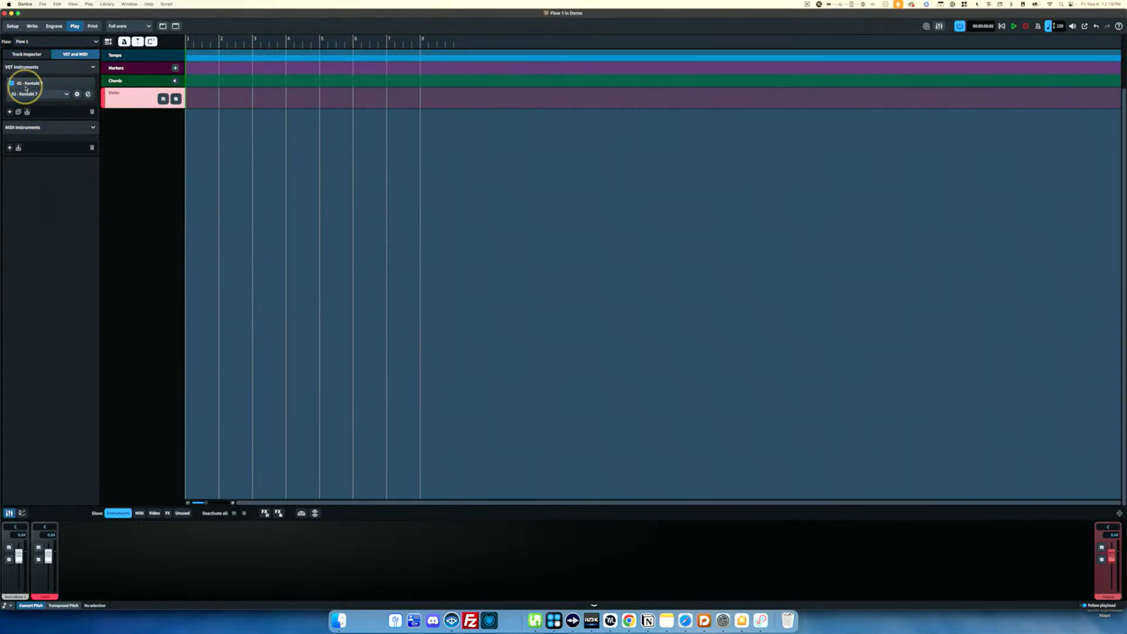
Name the Kontakt 7 endpoint "Strad. Violin" in the violin track's endpoint setup.
click(25, 54)
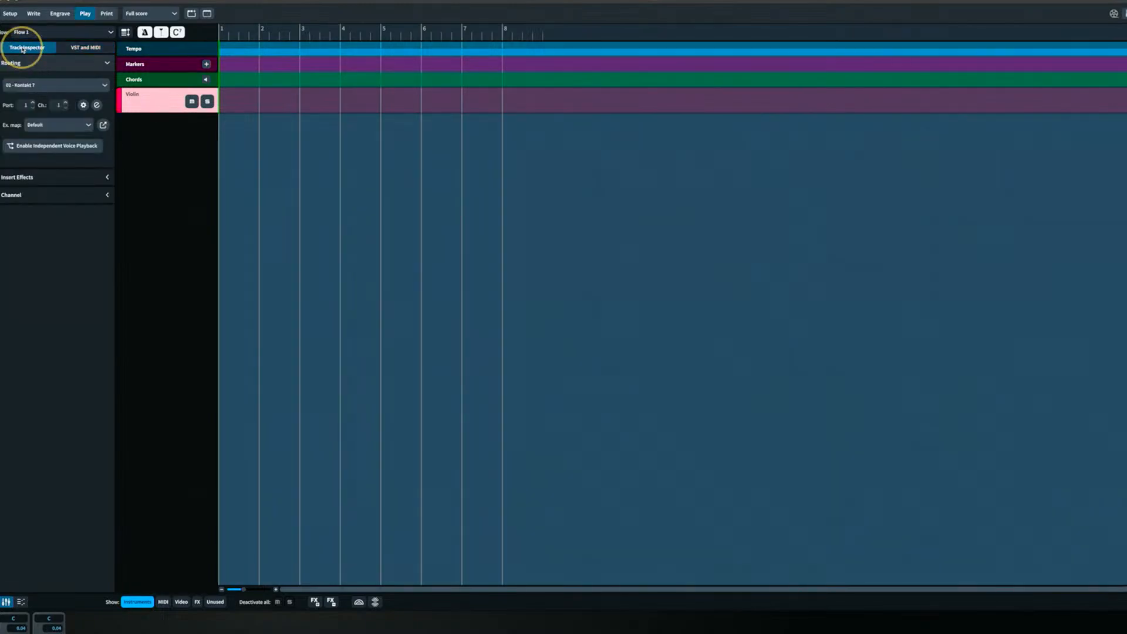
click(48, 85)
click(36, 121)
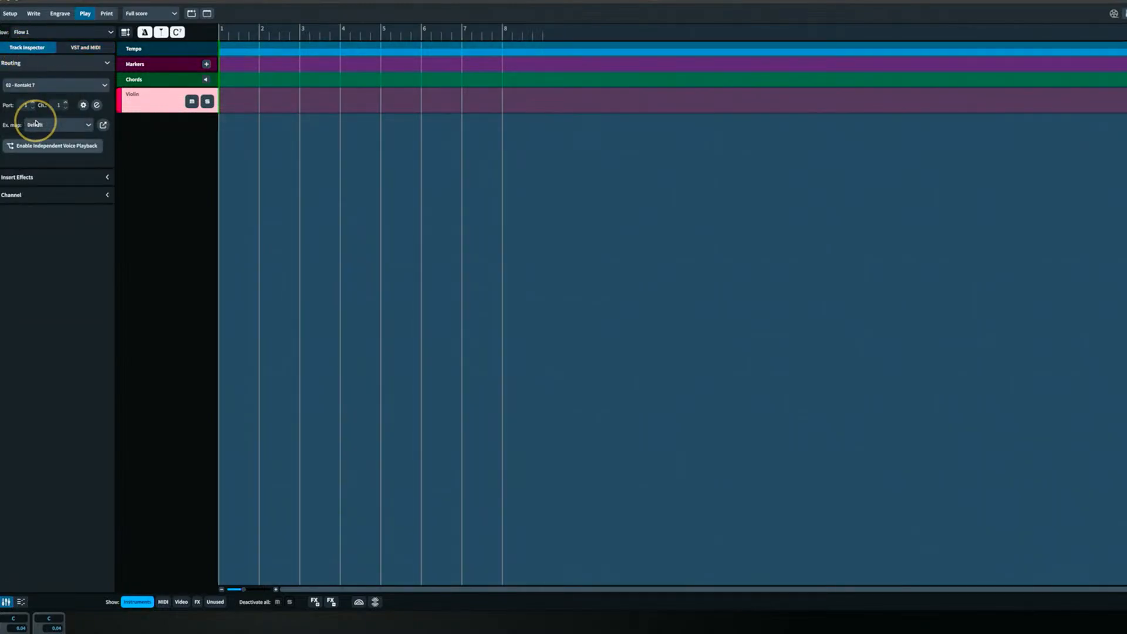
click(83, 105)
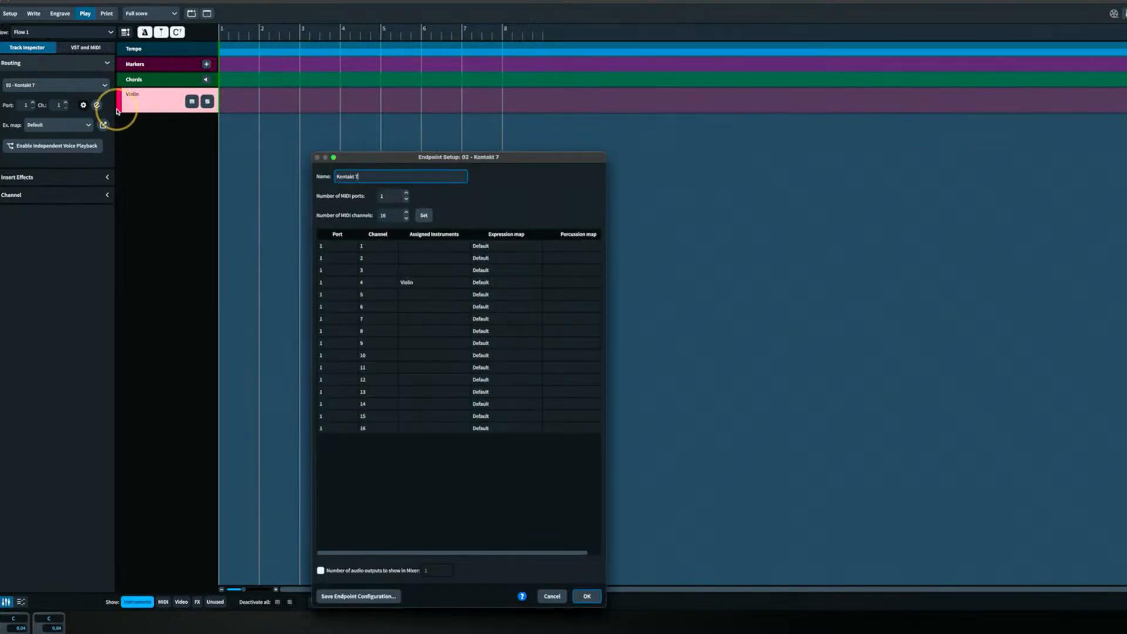
click(392, 175)
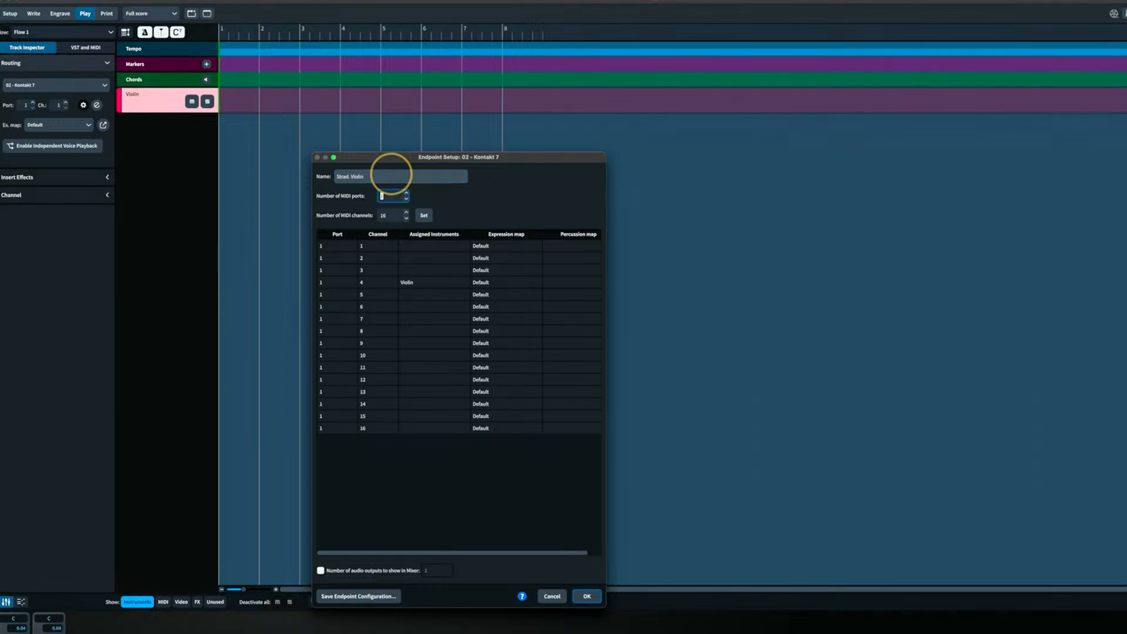
click(391, 174)
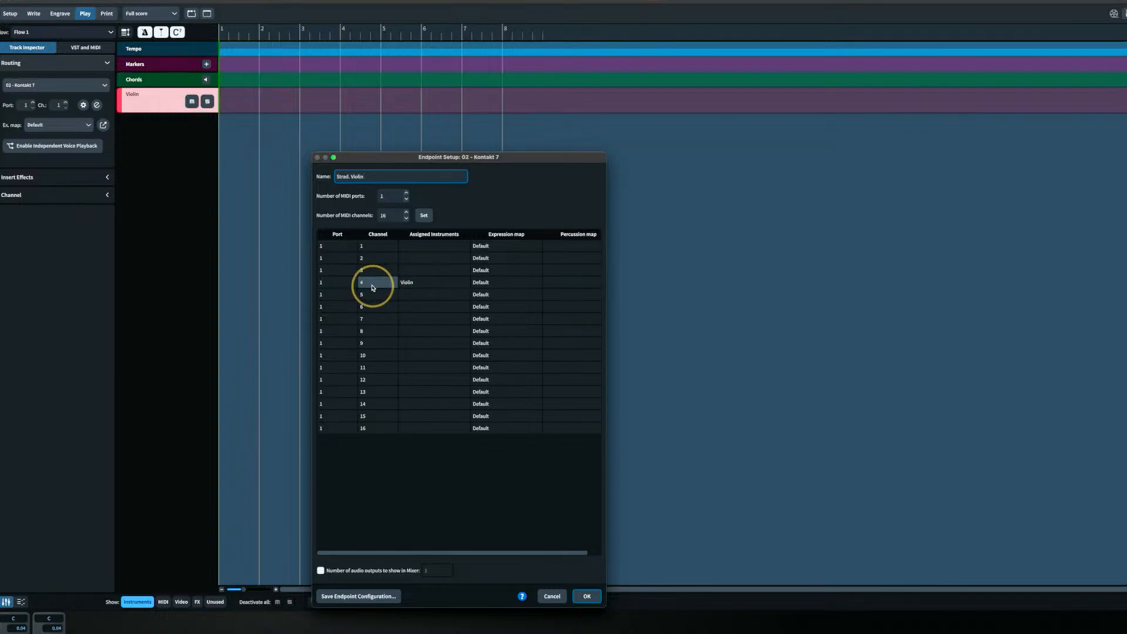
click(586, 596)
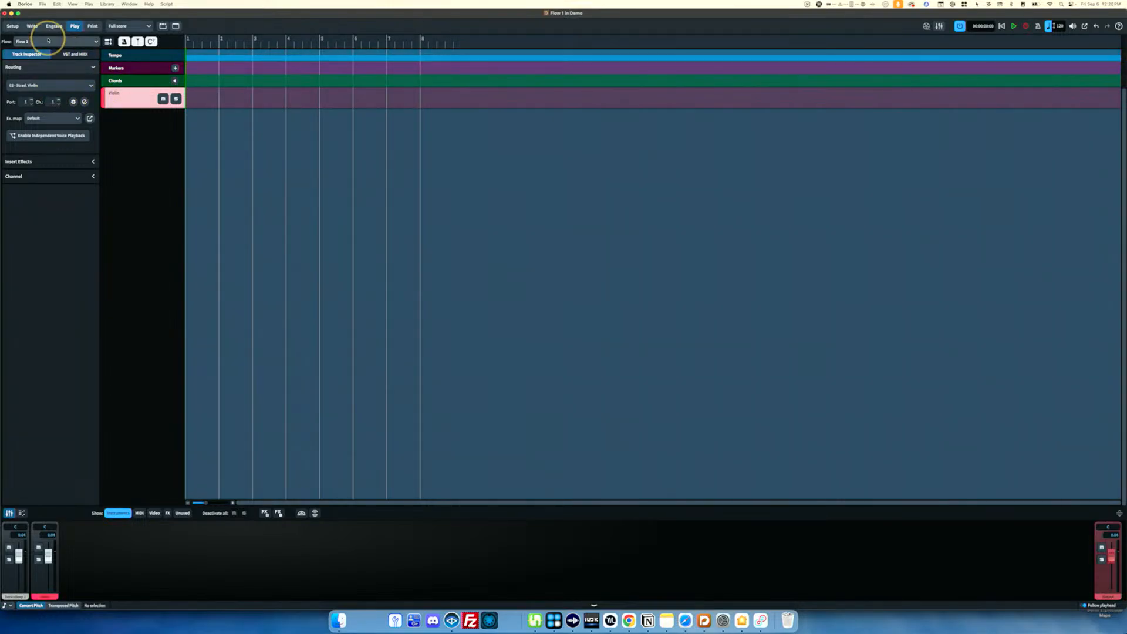
Select the violin's bar 1 rest in Write mode and narrow the project window to about three quarters of the screen width.
click(32, 25)
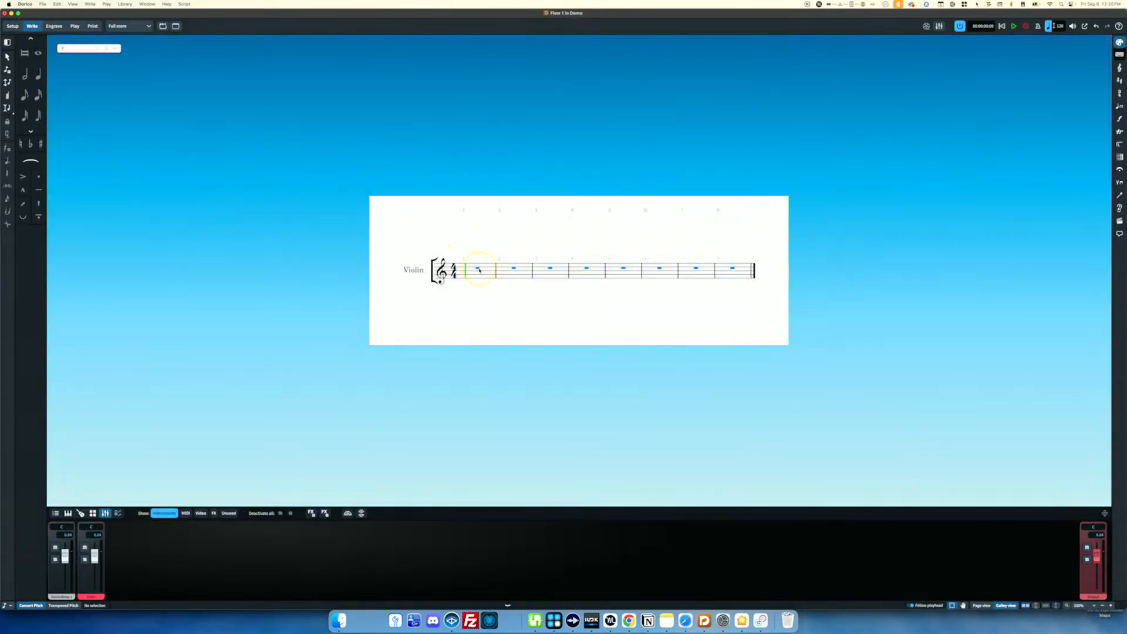
click(480, 269)
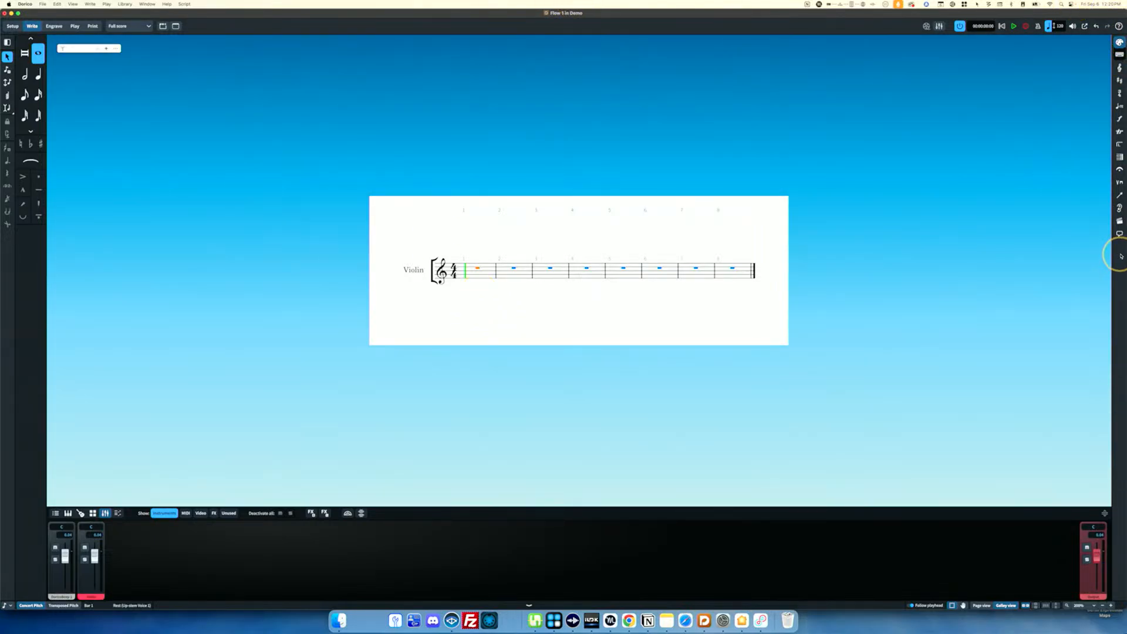
drag(1122, 256, 858, 250)
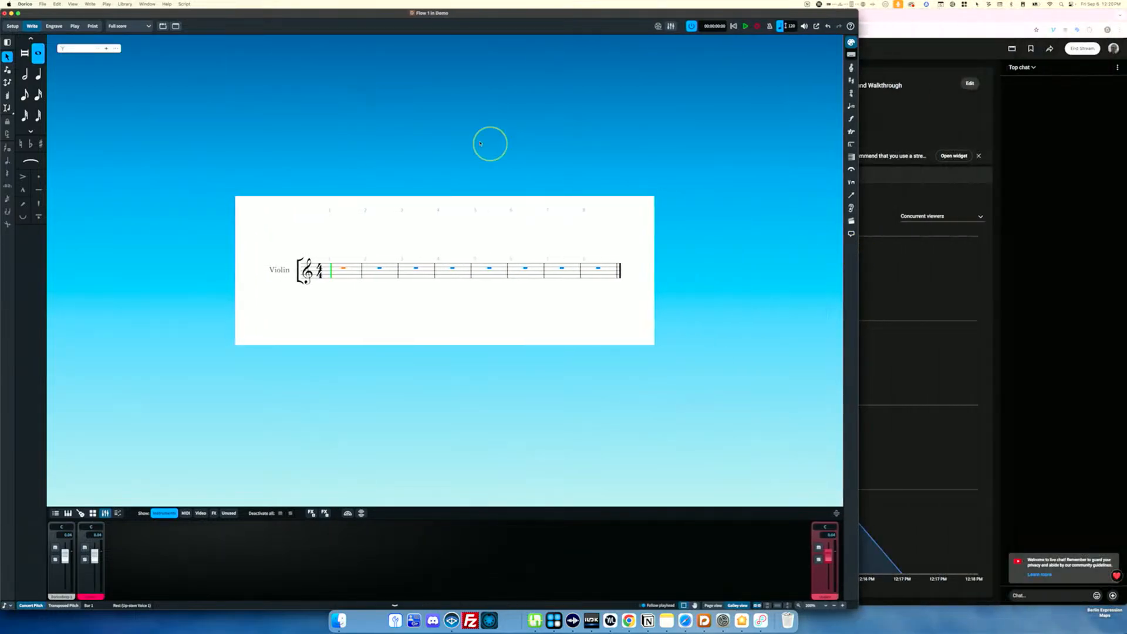
Bring up the violin's Kontakt 7 plug-in in Play mode, move it beside the project window and return to Write mode.
click(75, 26)
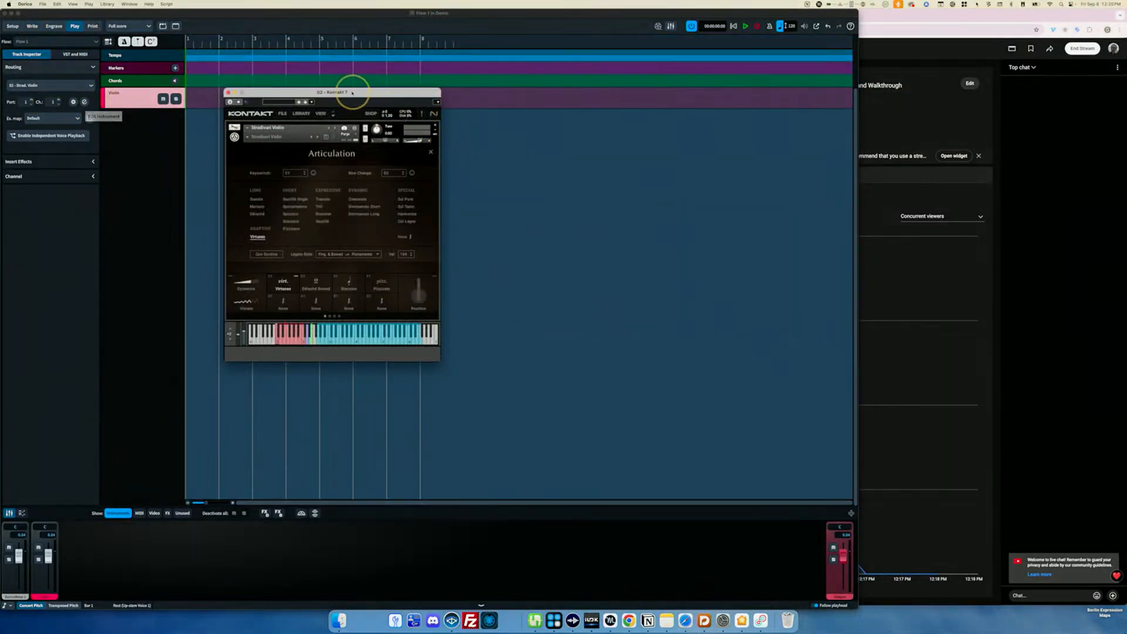
drag(354, 93, 994, 27)
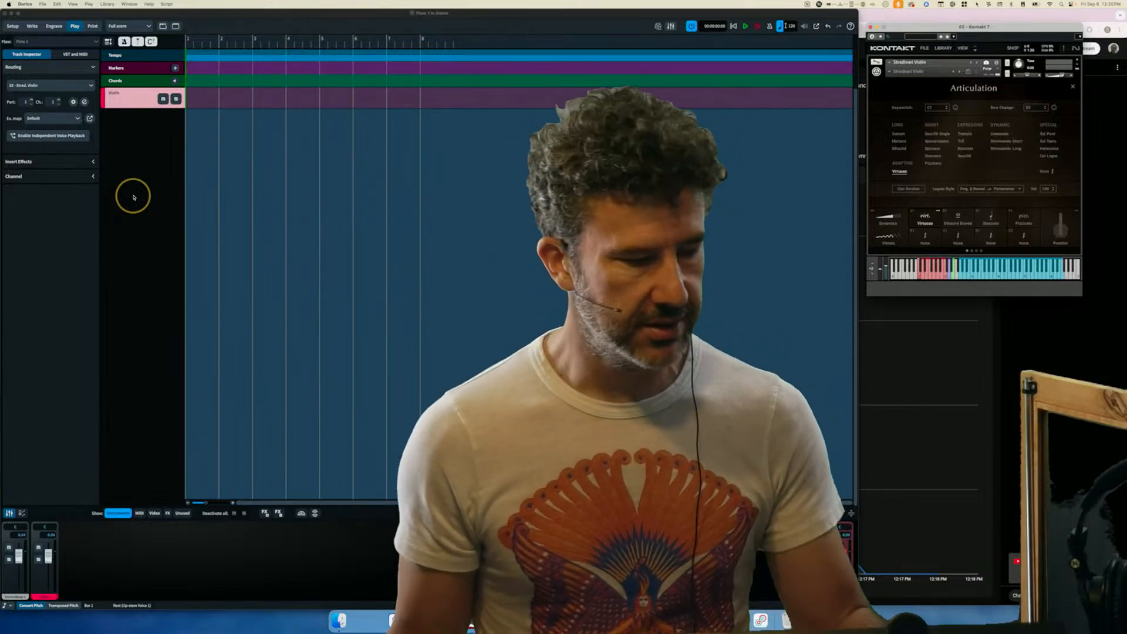
click(31, 27)
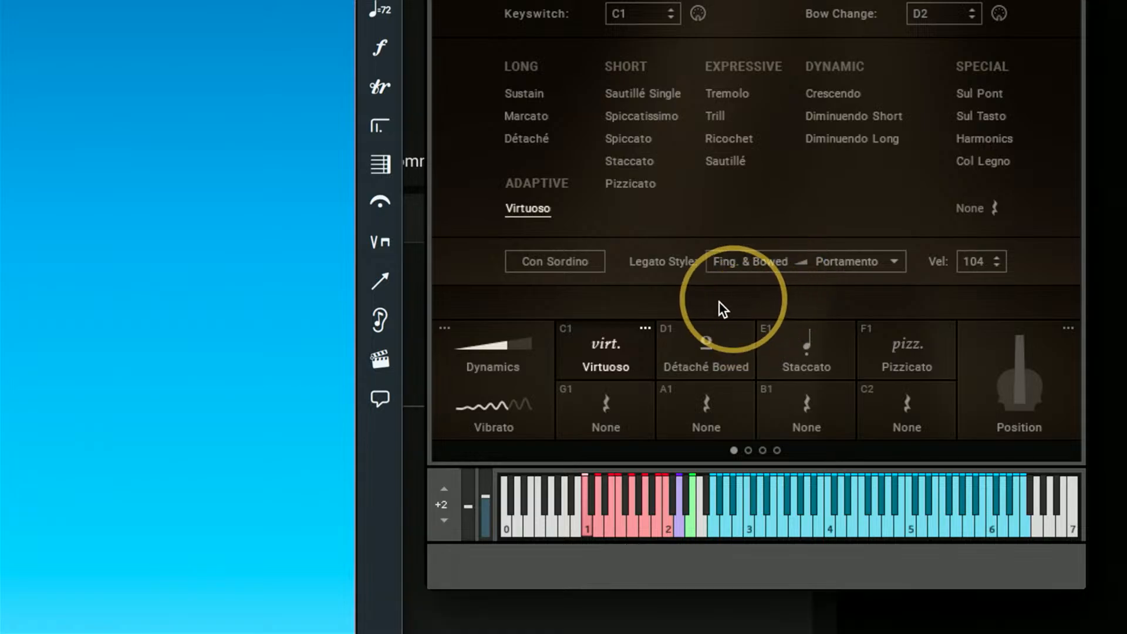
Assign the Sustain articulation to Kontakt's C1 keyswitch slot and Ricochet to the D1 slot.
click(643, 326)
click(644, 326)
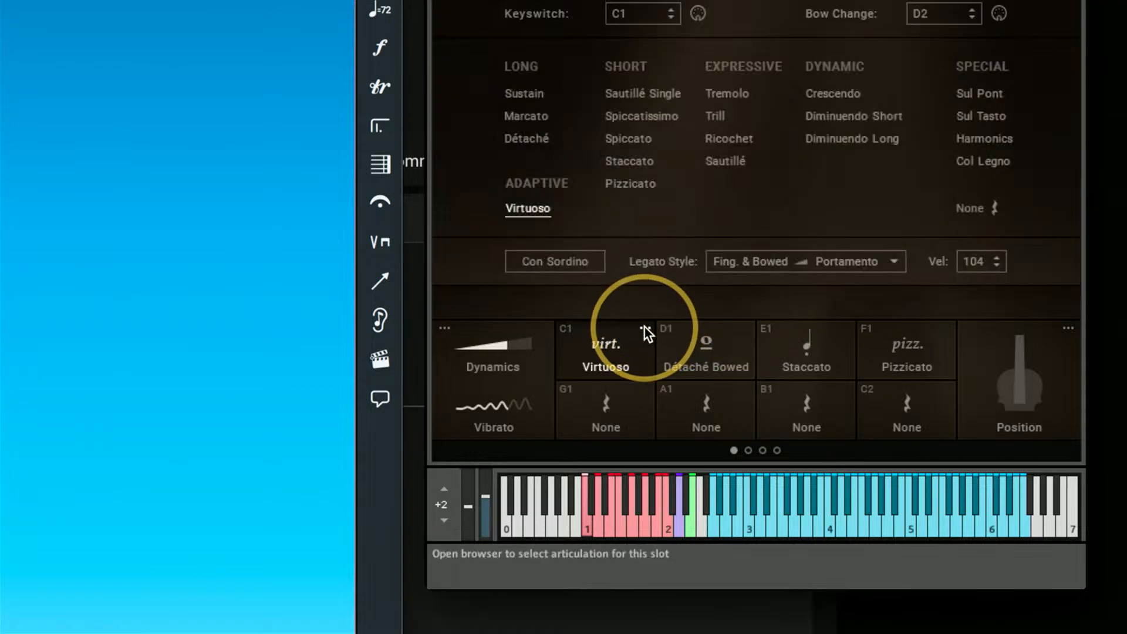
click(526, 100)
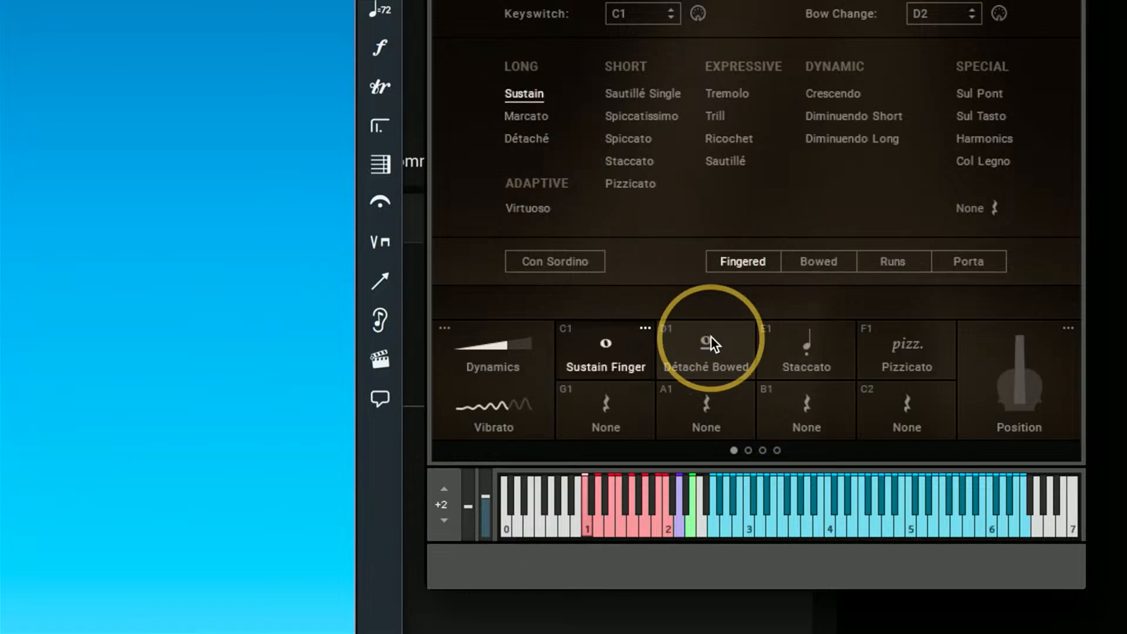
click(743, 335)
click(745, 331)
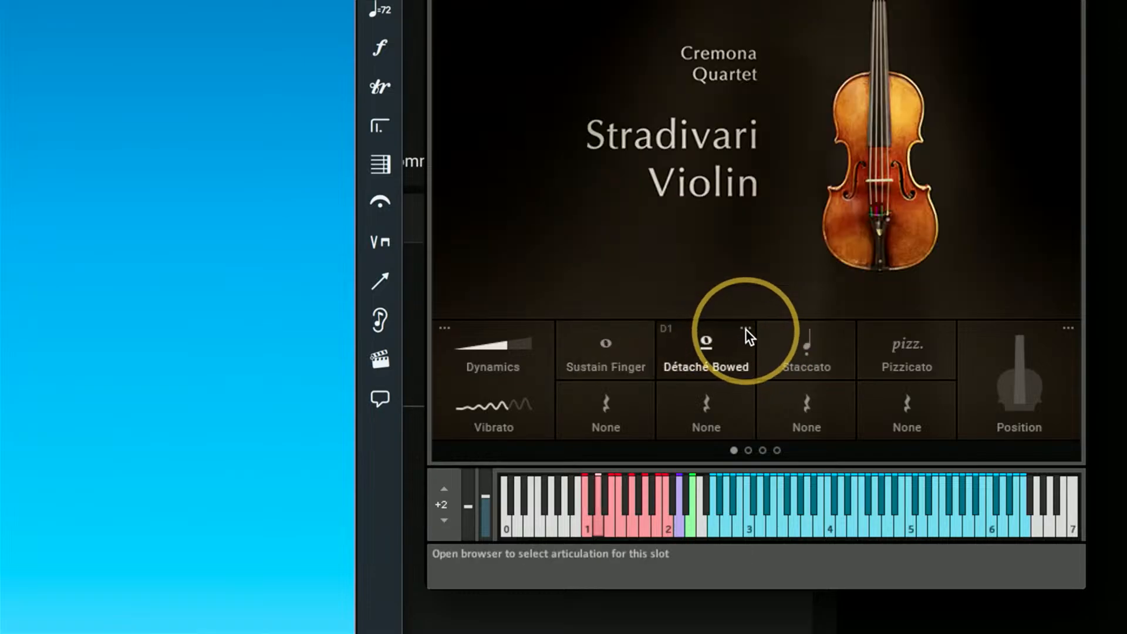
click(745, 330)
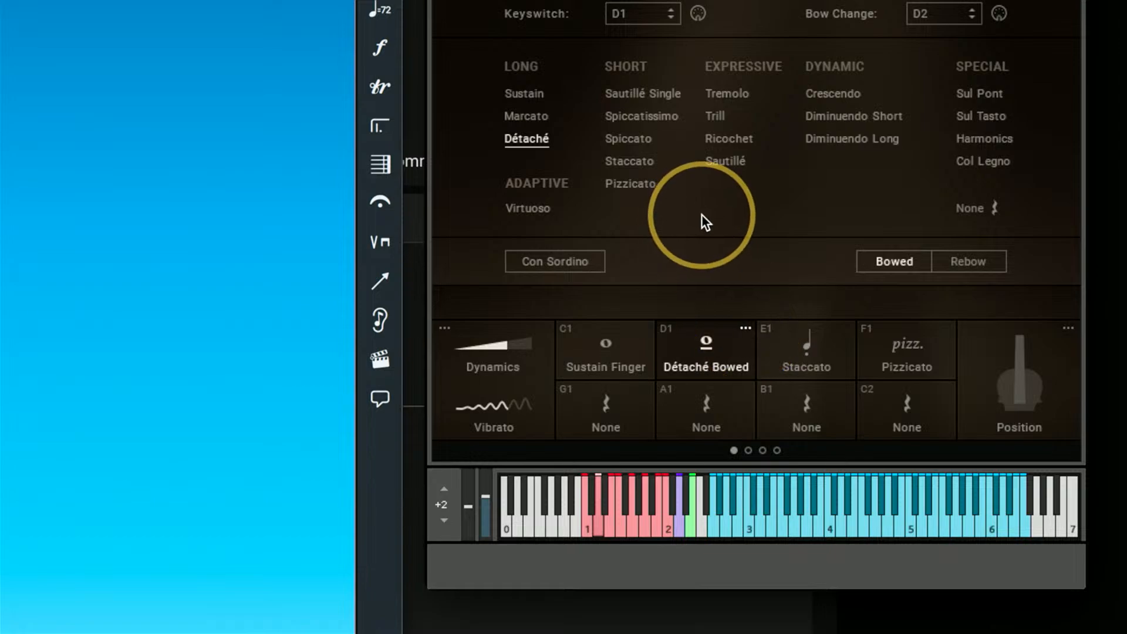
click(729, 139)
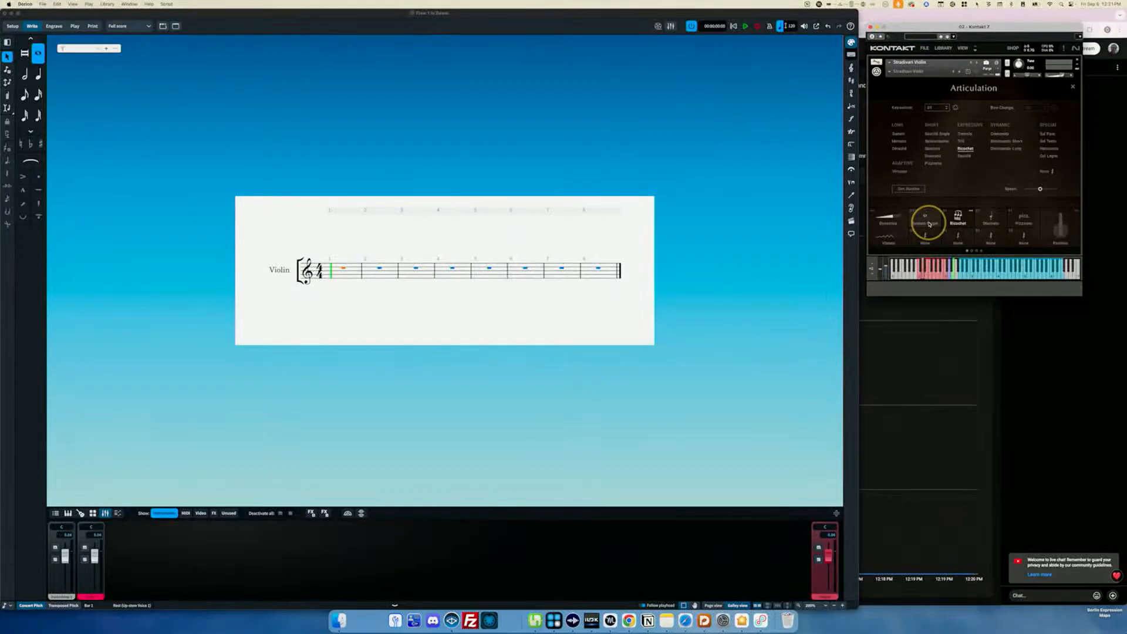
Enter the quarter notes C, E, G and B in bar 1 of the violin staff.
click(345, 270)
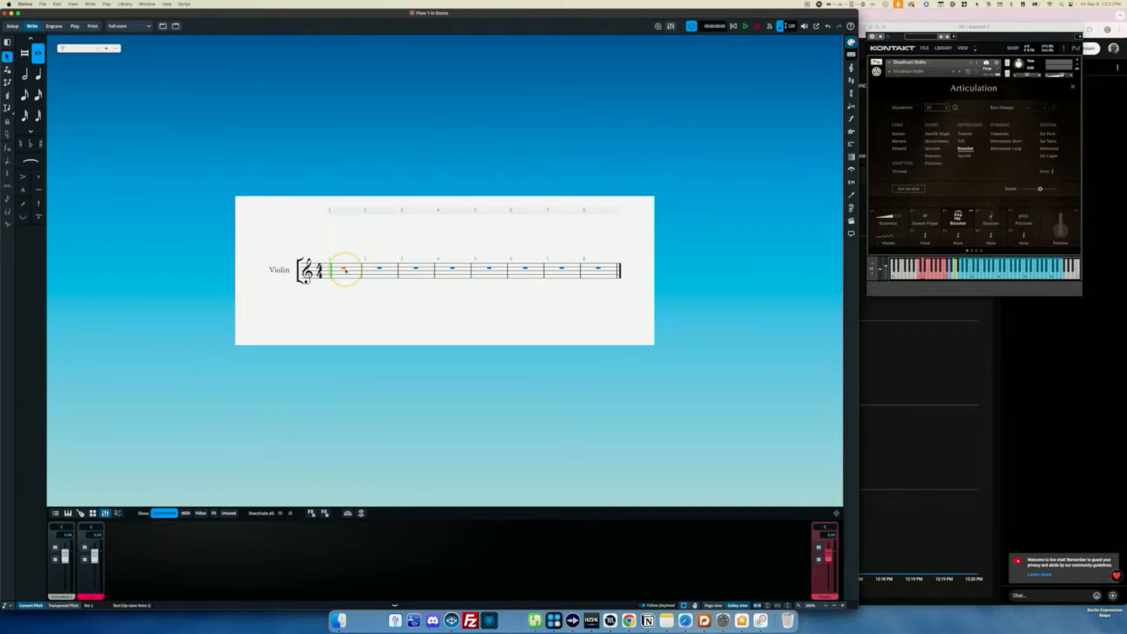
key(Return)
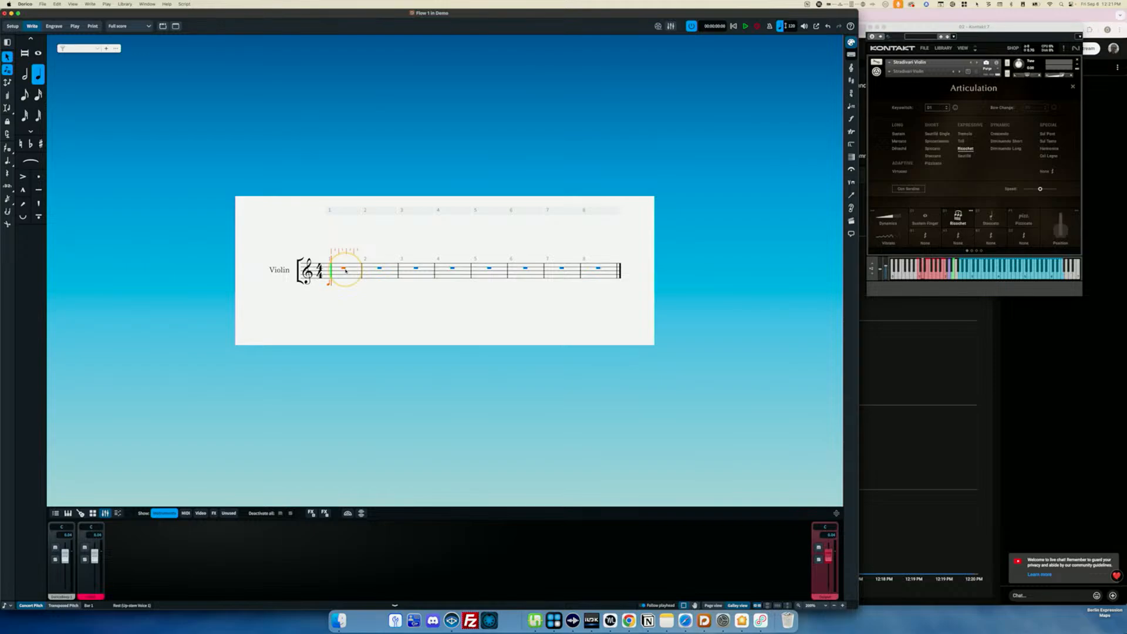
key(e)
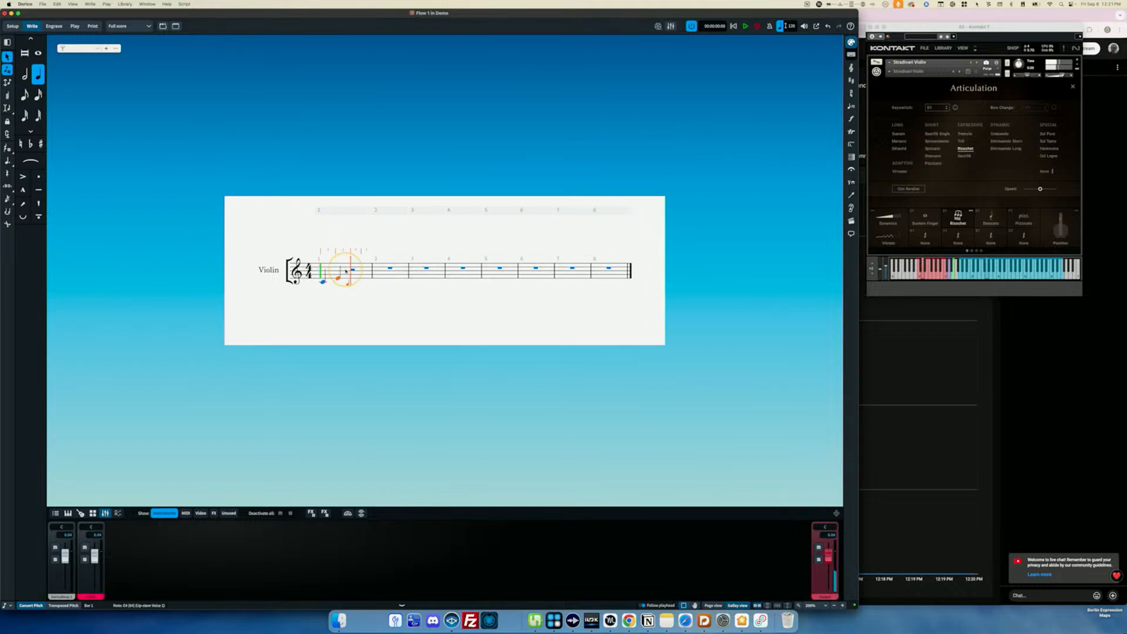
key(g)
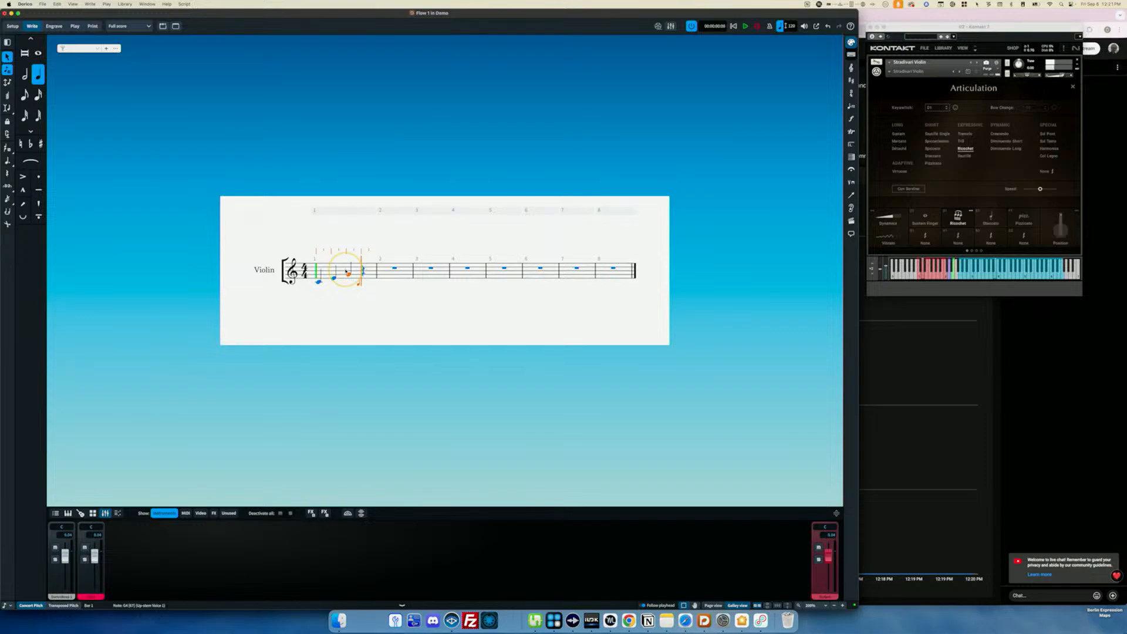
key(b)
key(Escape)
Audition the first note of bar 1, activate Kontakt's Sustain slot on C1 and play the bar back.
click(396, 270)
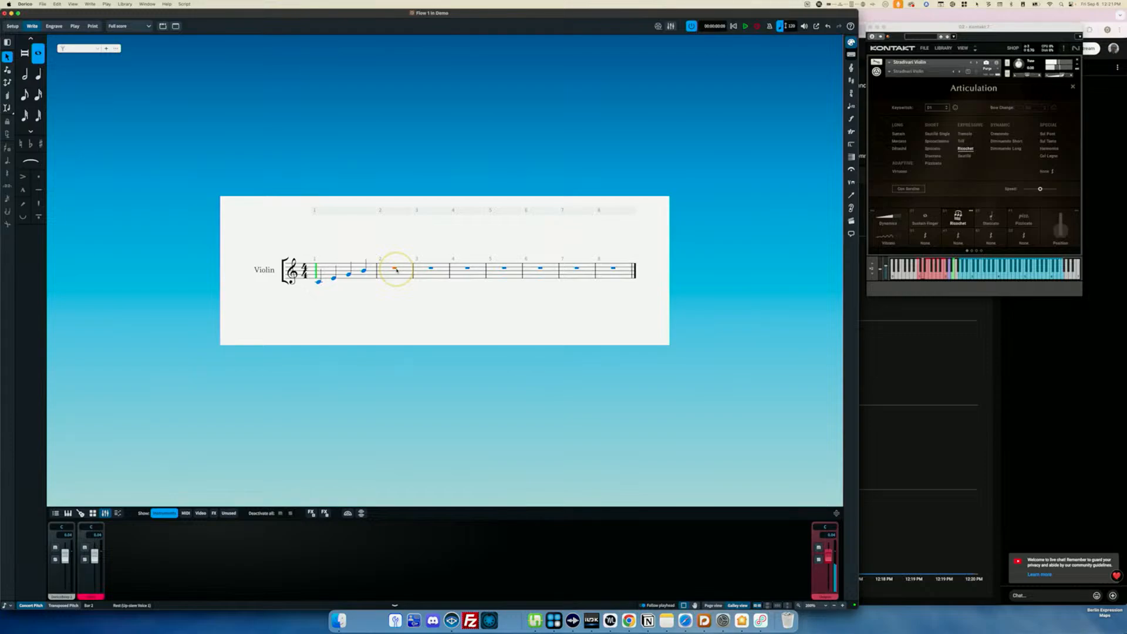
click(319, 283)
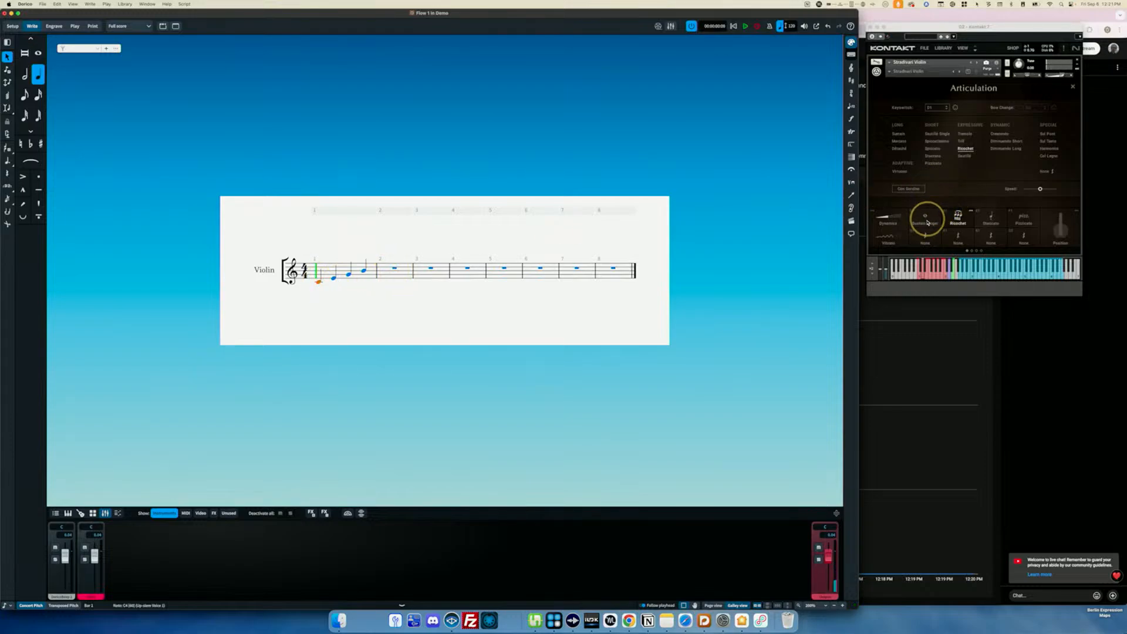
click(926, 220)
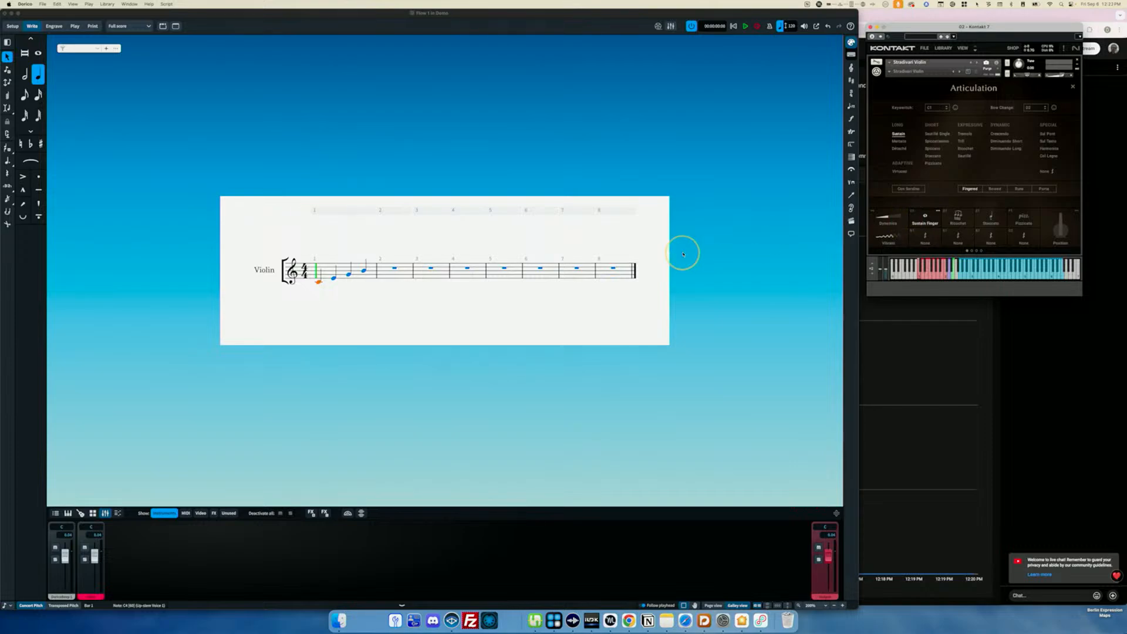
click(319, 282)
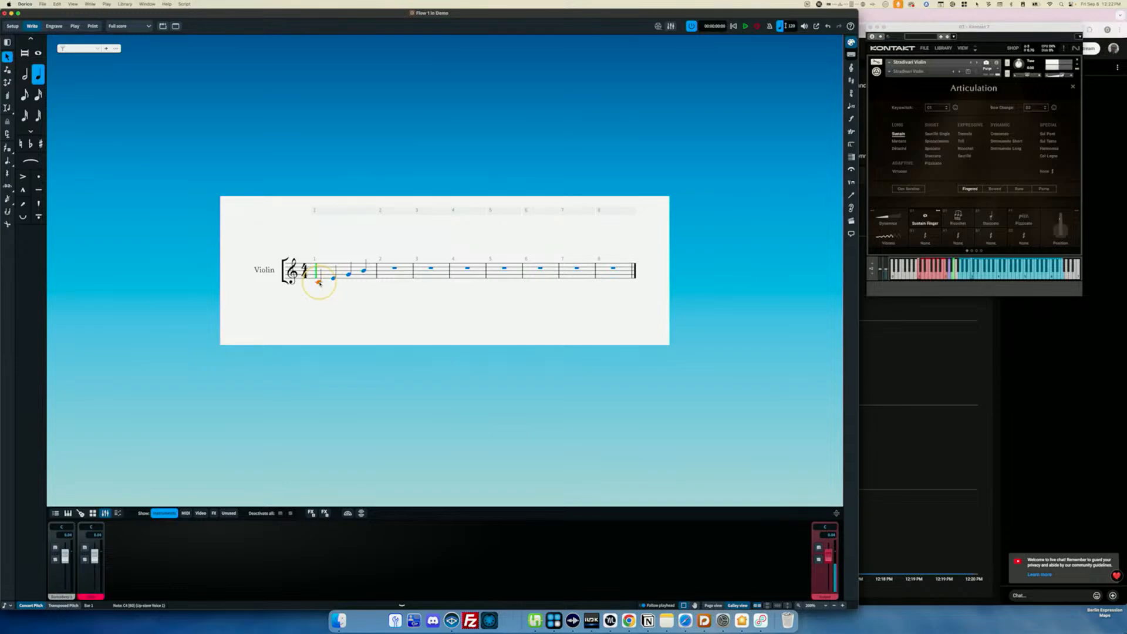
key(space)
key(space)
Set the four bar 1 notes back to quarter notes after trying a shorter duration, and repeat them in bar 2.
key(3)
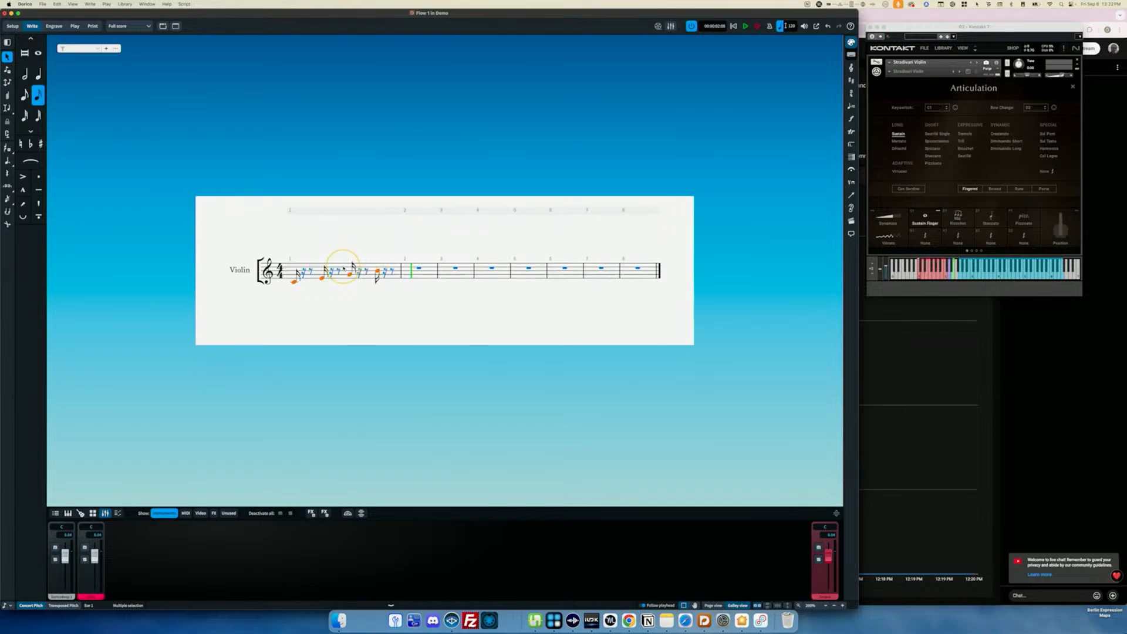
key(5)
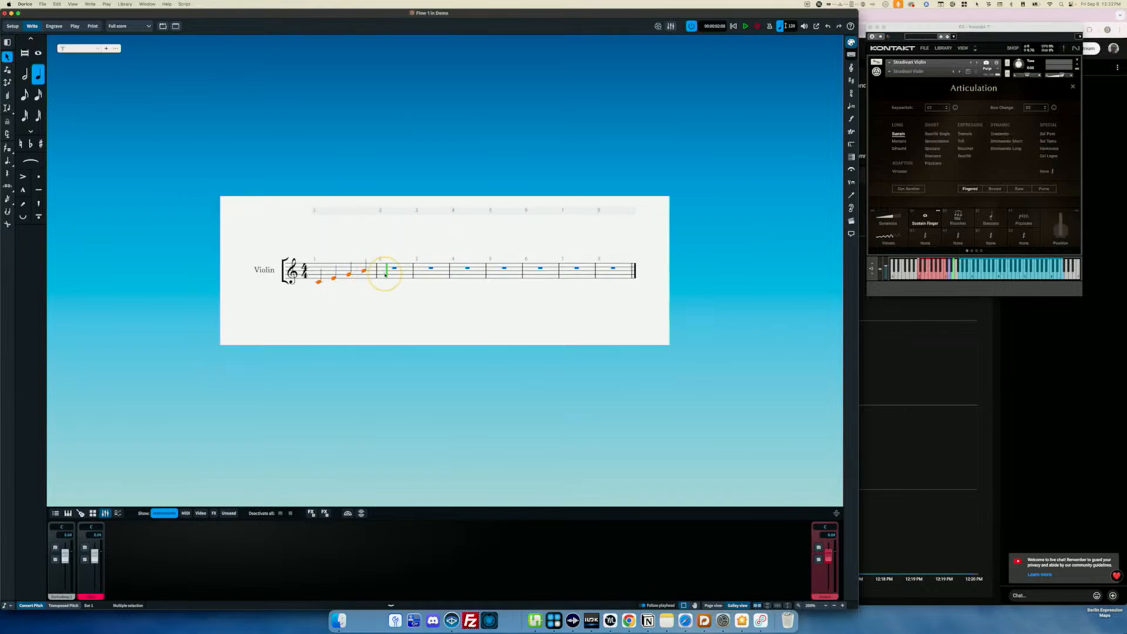
key(r)
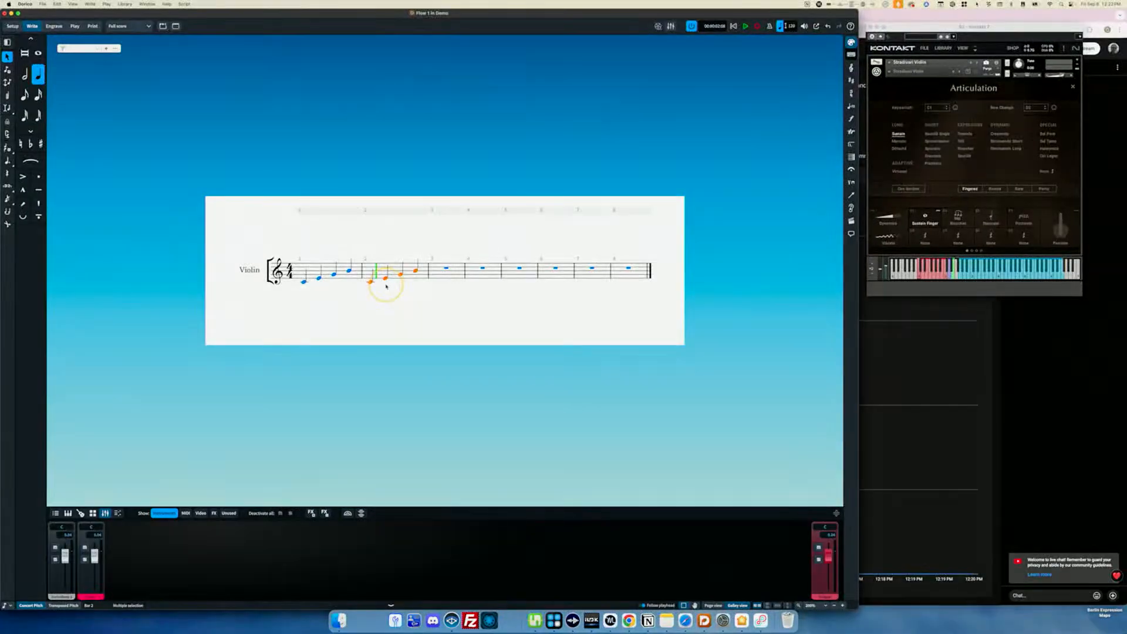
Create a playback technique named "Ricochet" in the Techniques category with the Attribute articulation type.
click(106, 4)
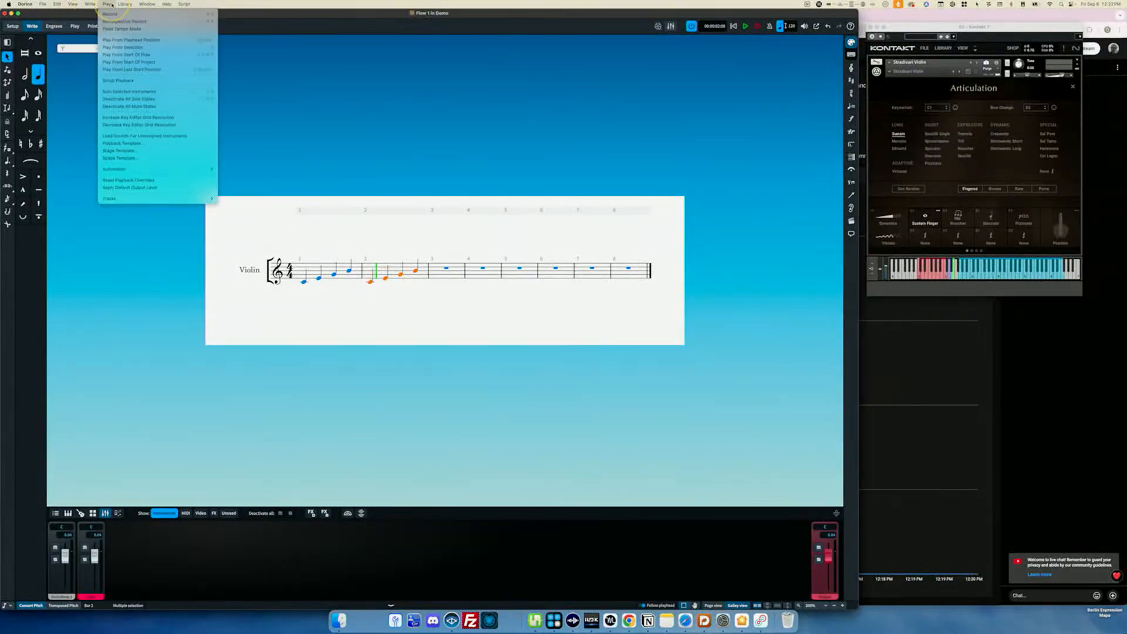
mouse_move(125, 4)
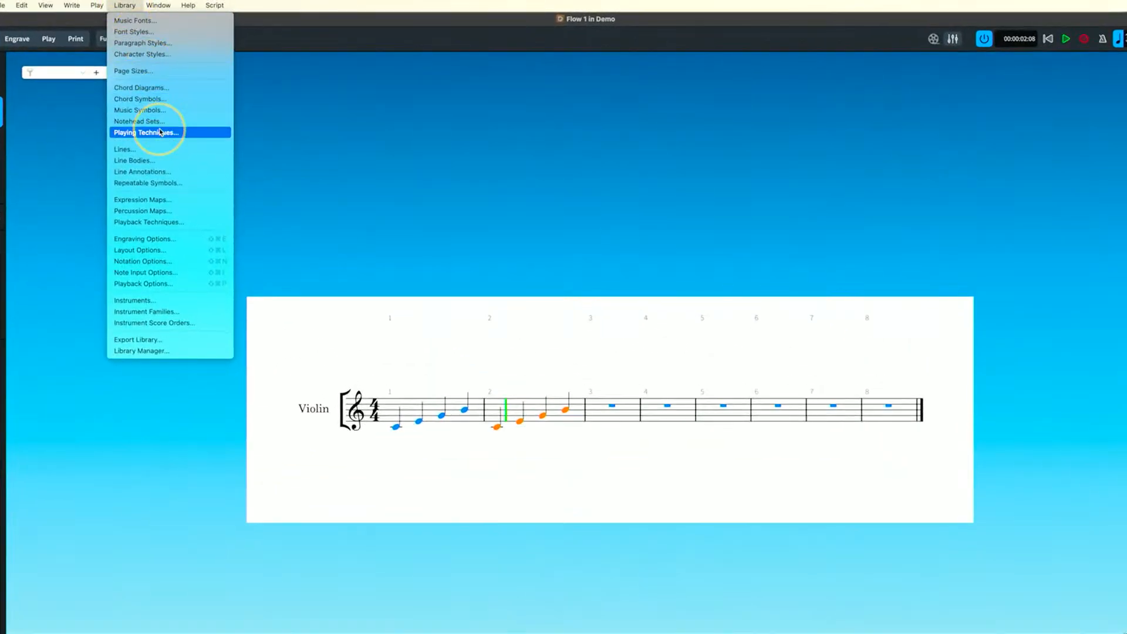
click(164, 224)
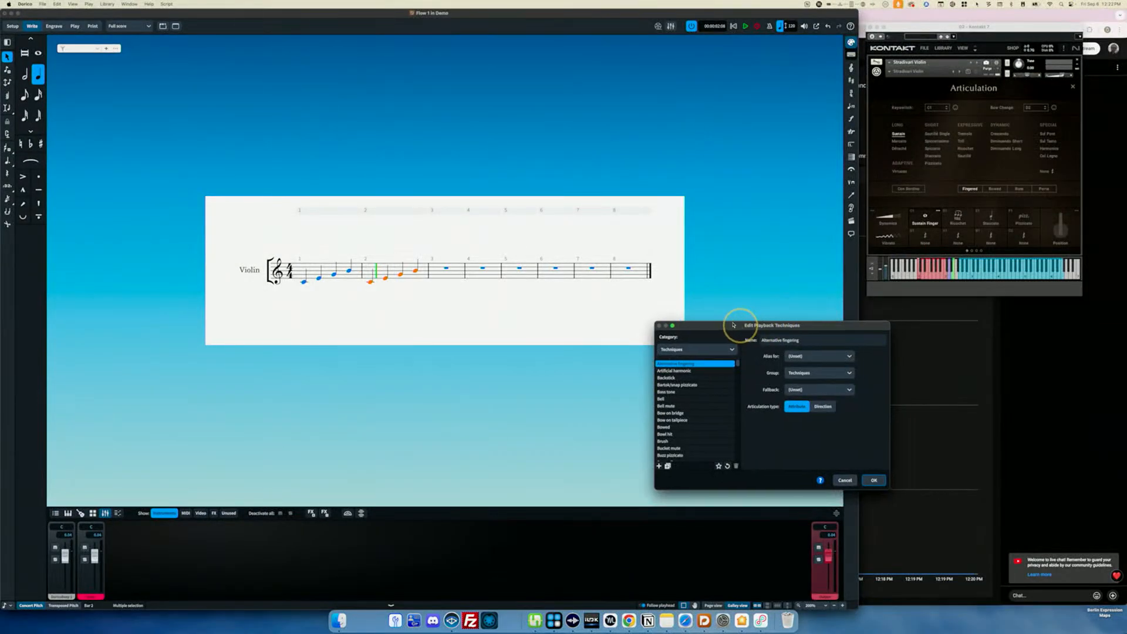
drag(733, 325, 341, 125)
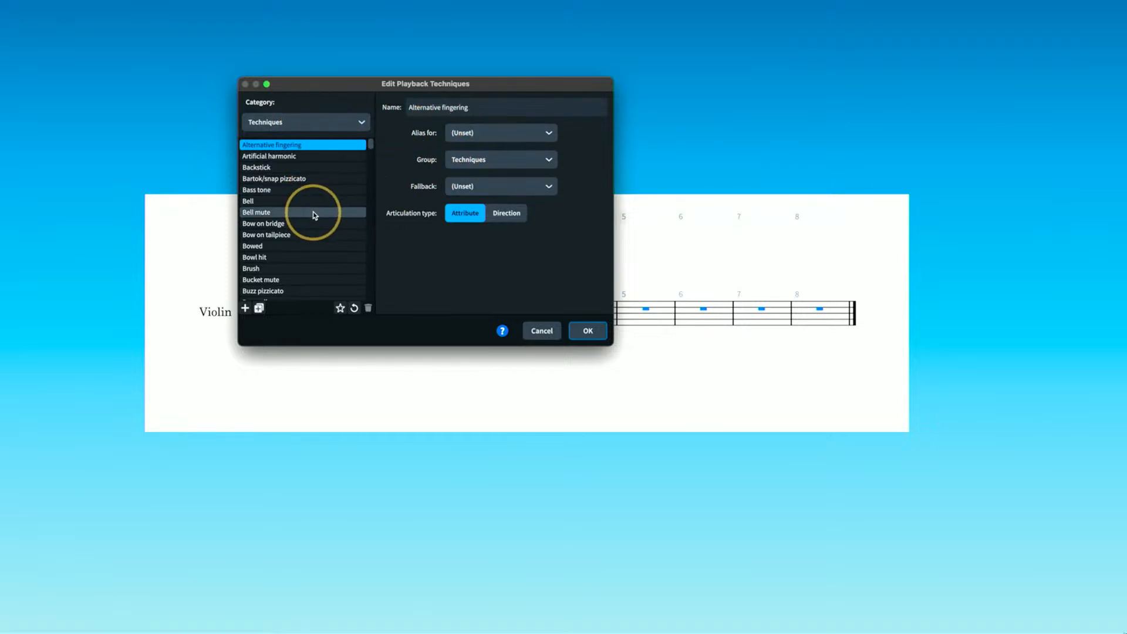
scroll(314, 214, down, 3)
scroll(314, 214, up, 3)
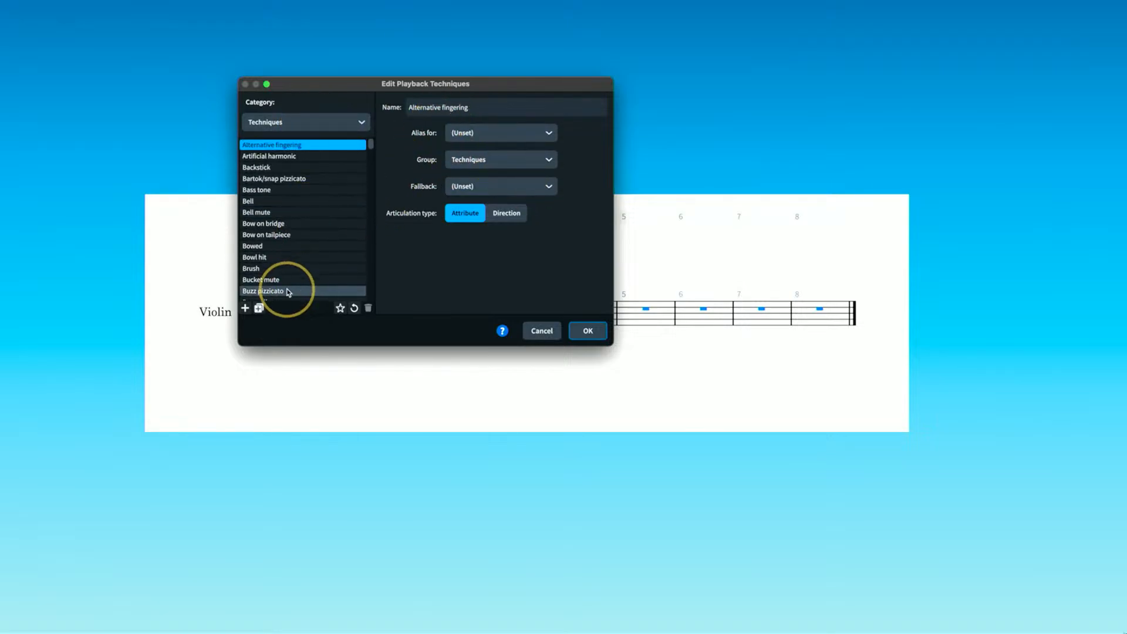
click(245, 308)
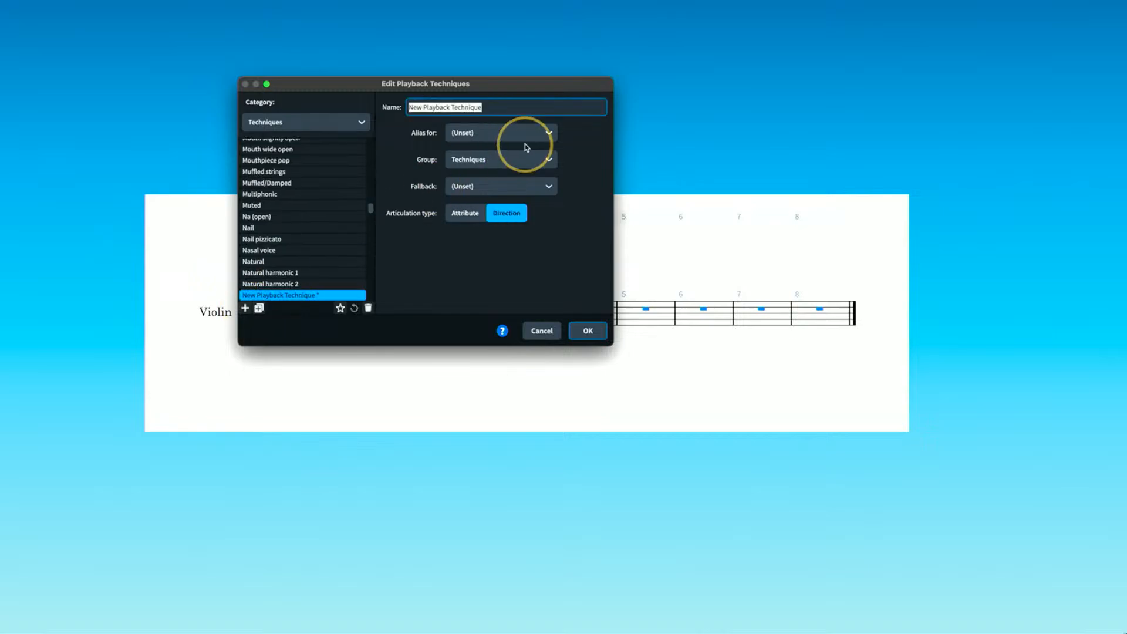
text(Ricochet)
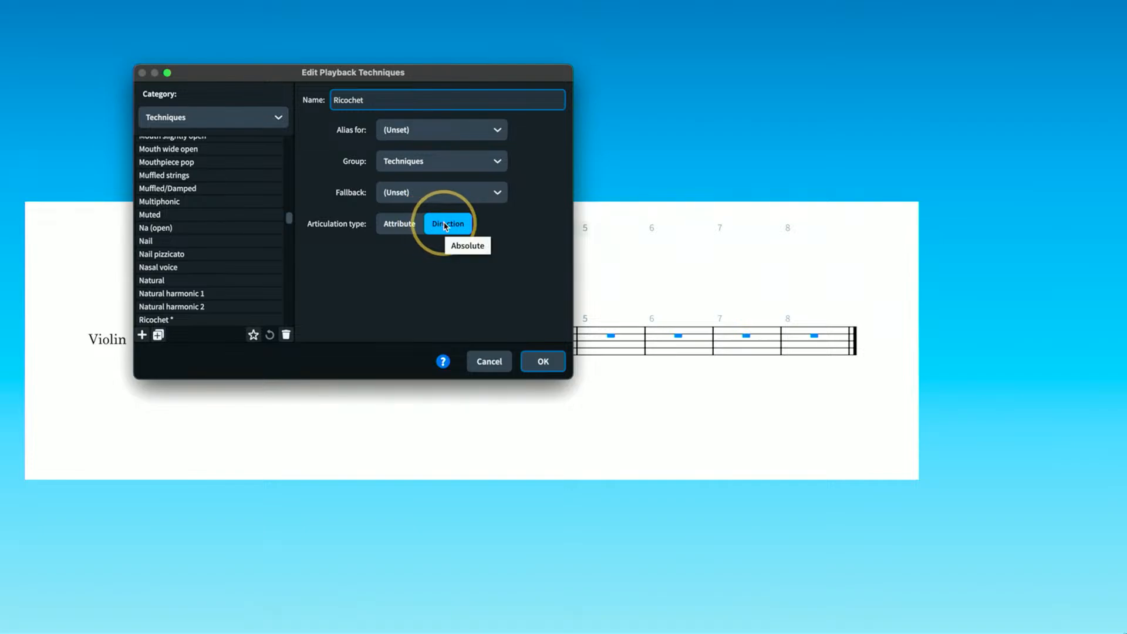
click(403, 224)
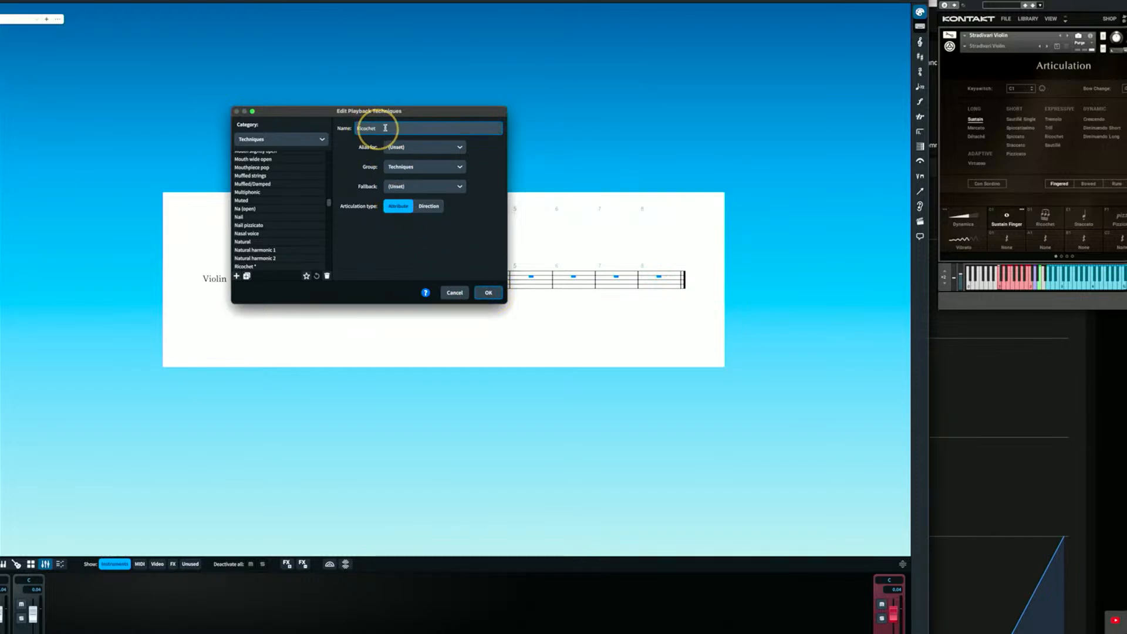
click(489, 293)
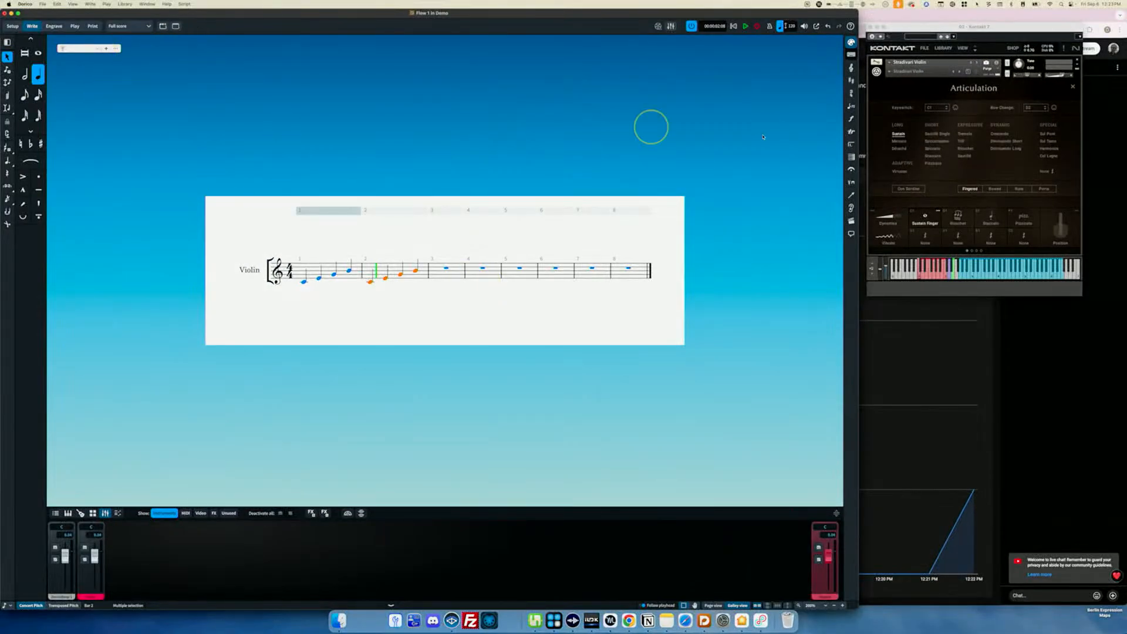
Display the available playing techniques, then add a new playing technique named "Ricochet" in the Common category.
click(851, 182)
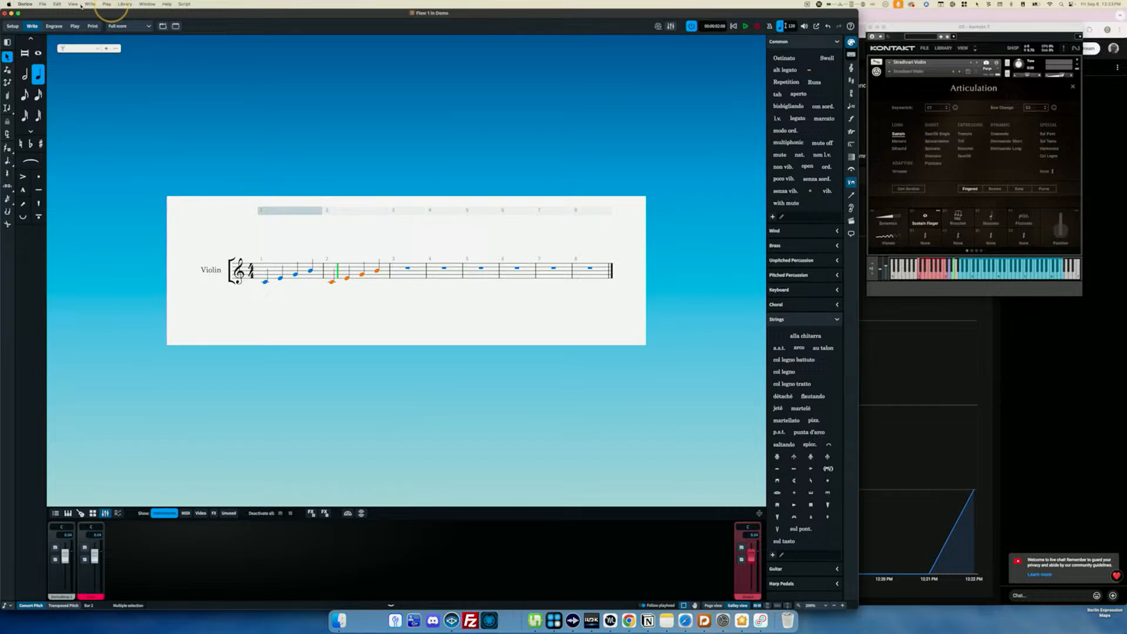
click(125, 4)
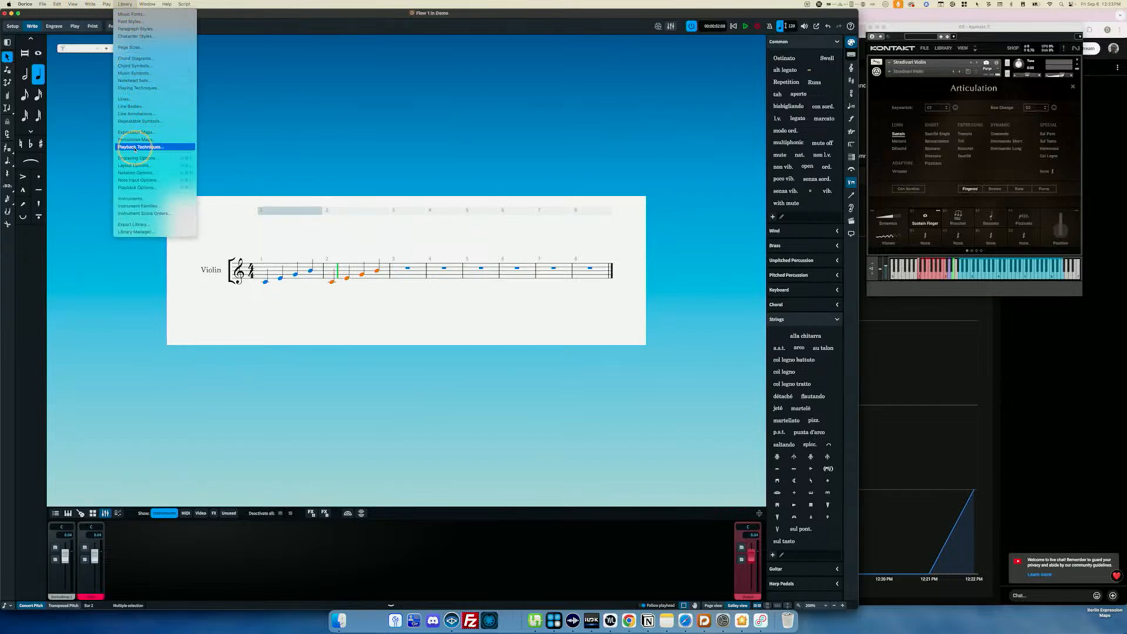
click(146, 91)
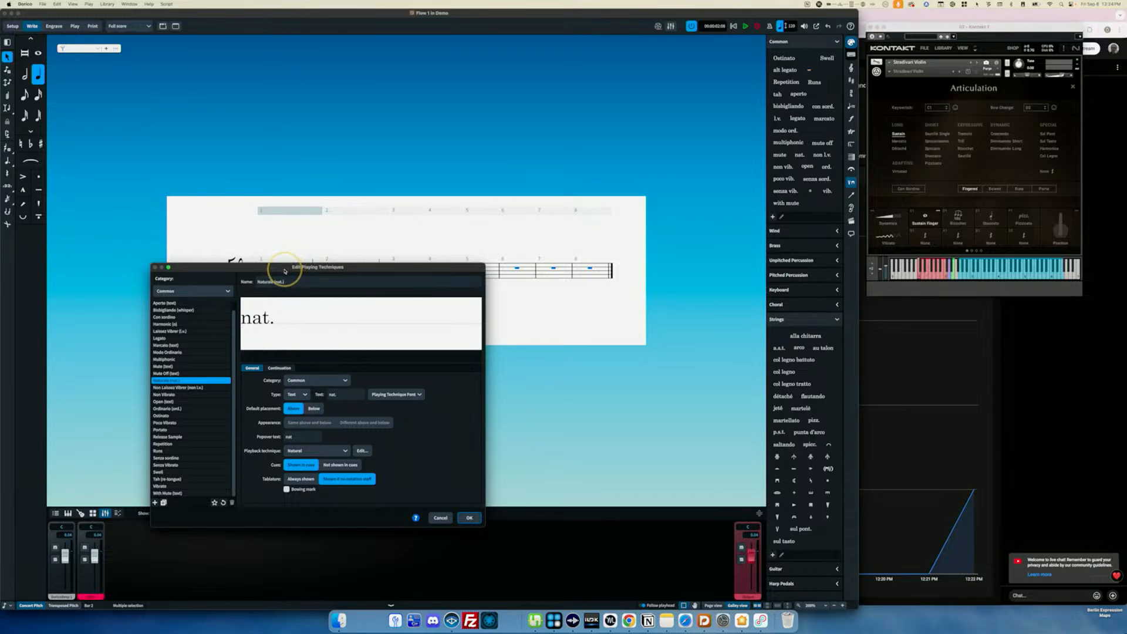
drag(284, 271, 487, 134)
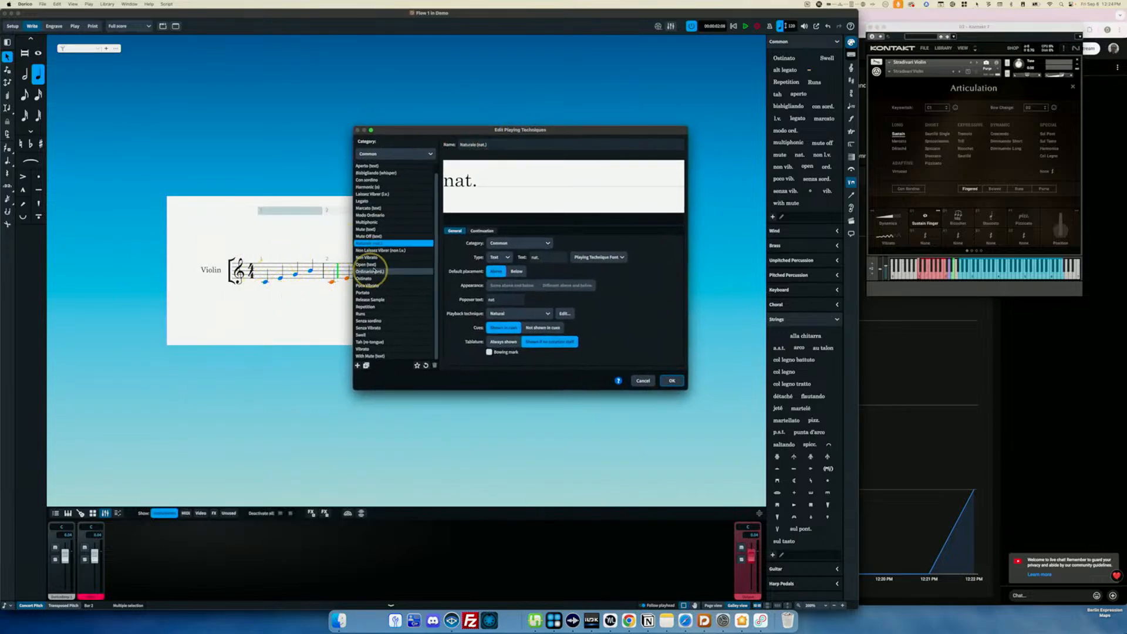
click(357, 365)
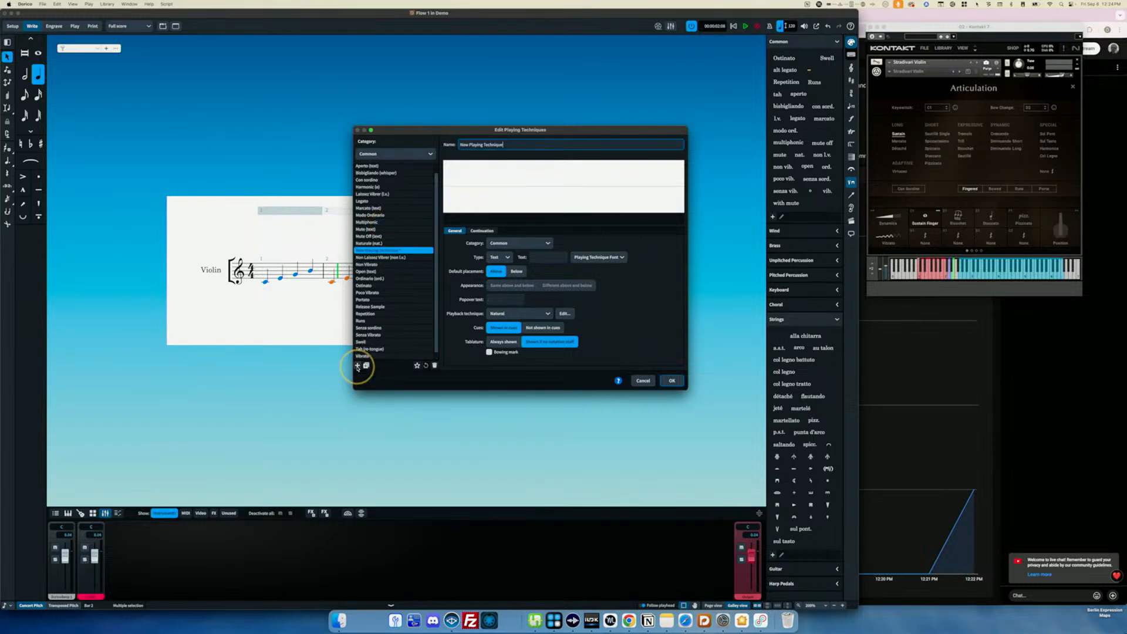
key(super+a)
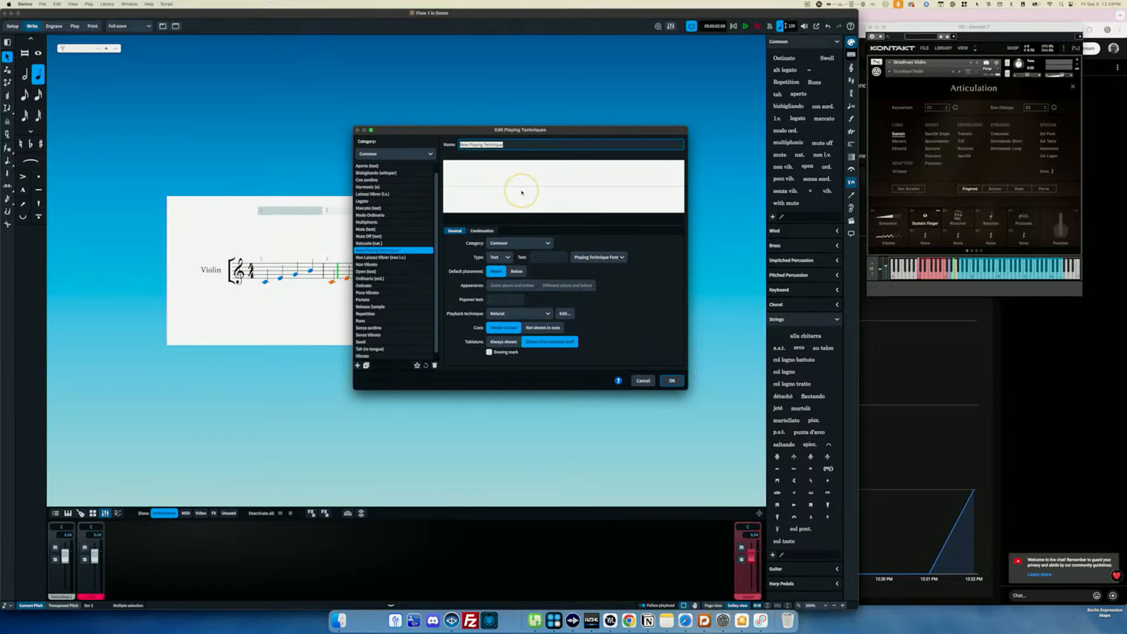
text(Ricochet)
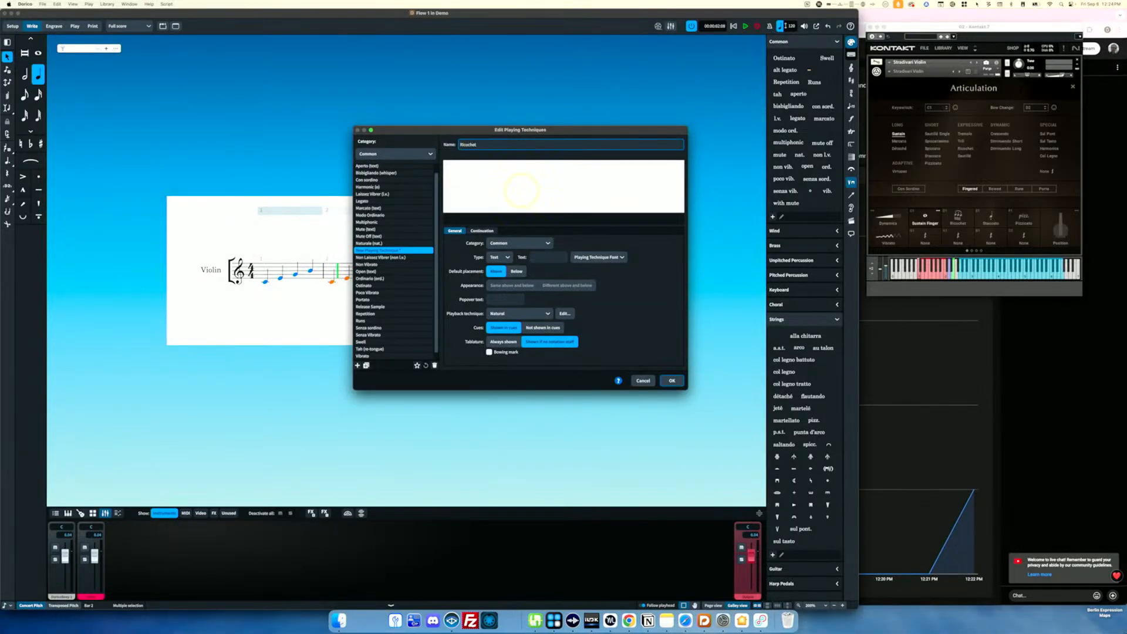
Commit the new playing technique's name, try "Ric" as its display text, and restore the text to "Ricochet".
key(Return)
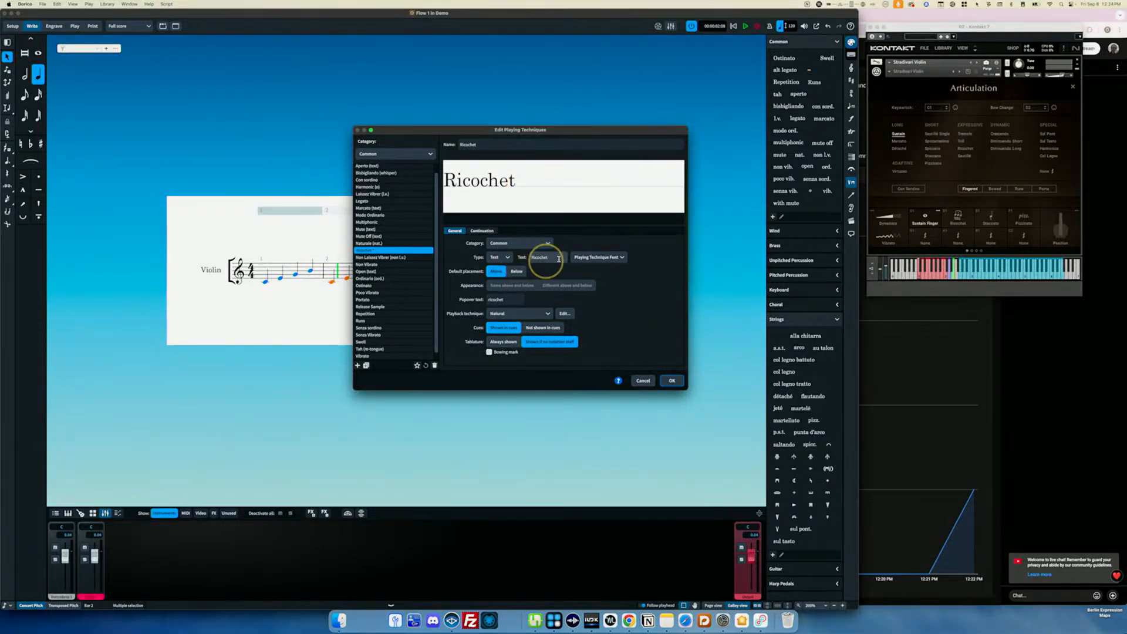
double_click(558, 259)
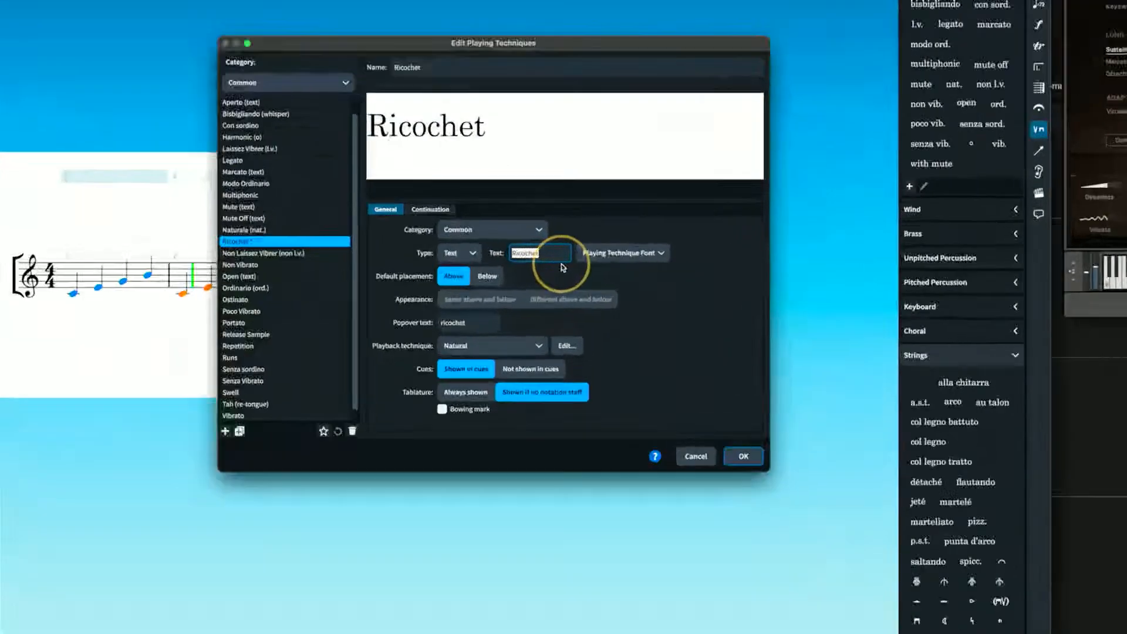
text(Ric)
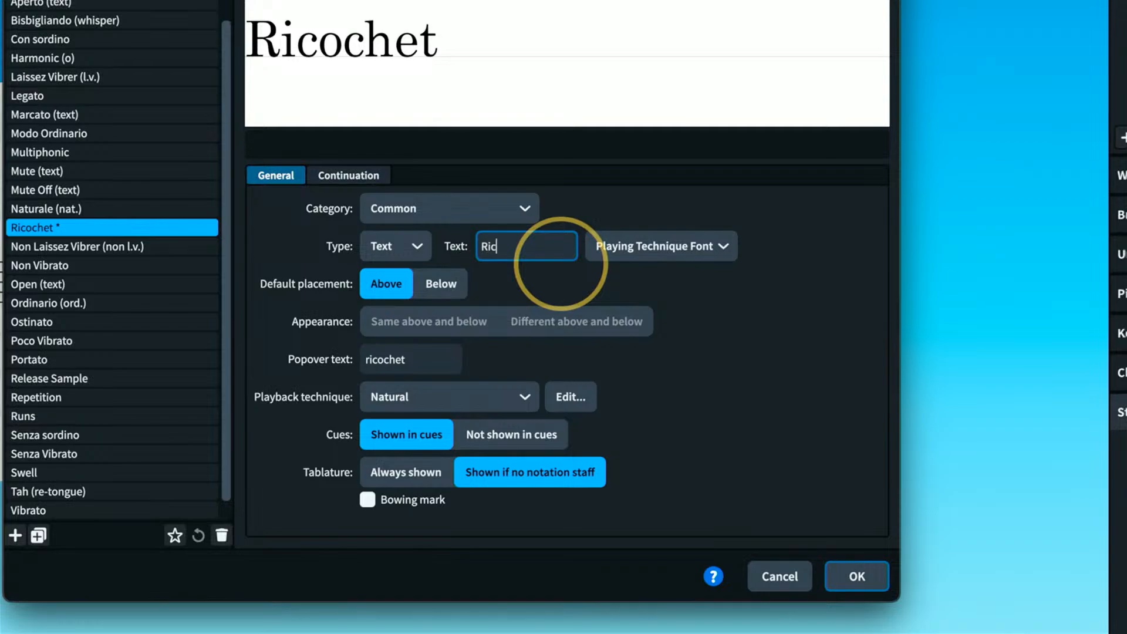
key(Tab)
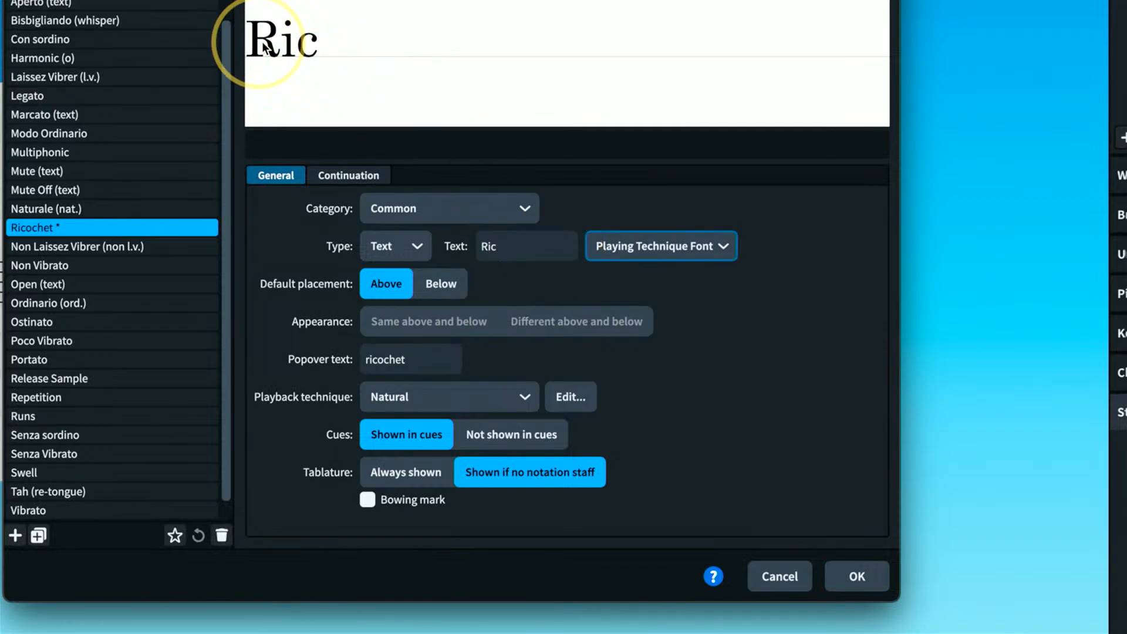
click(539, 243)
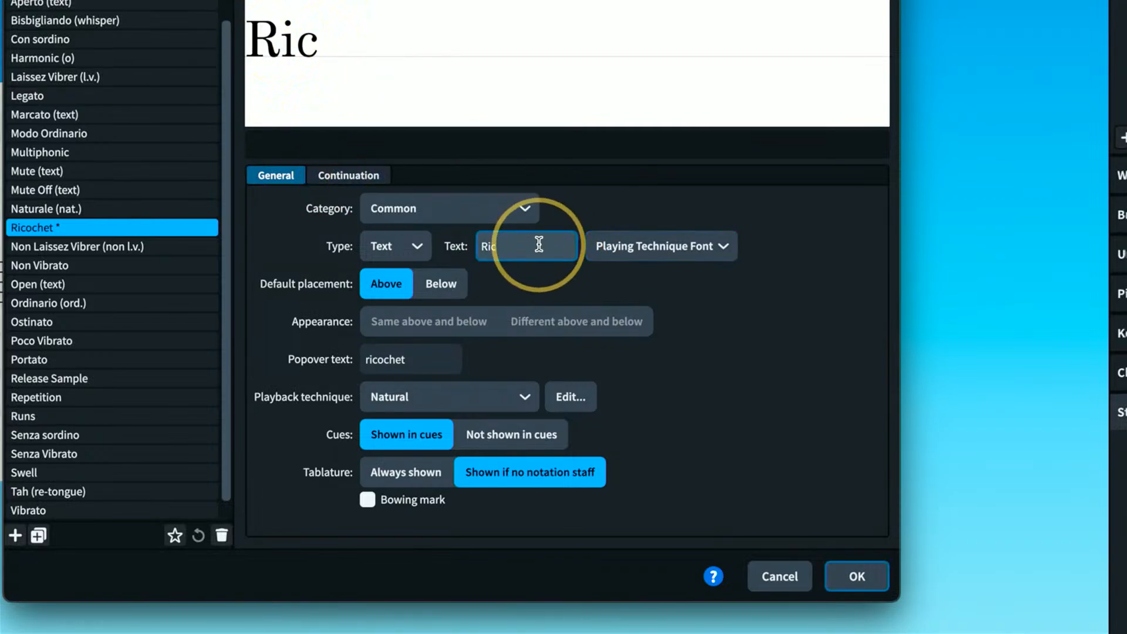
text(ochet)
key(Tab)
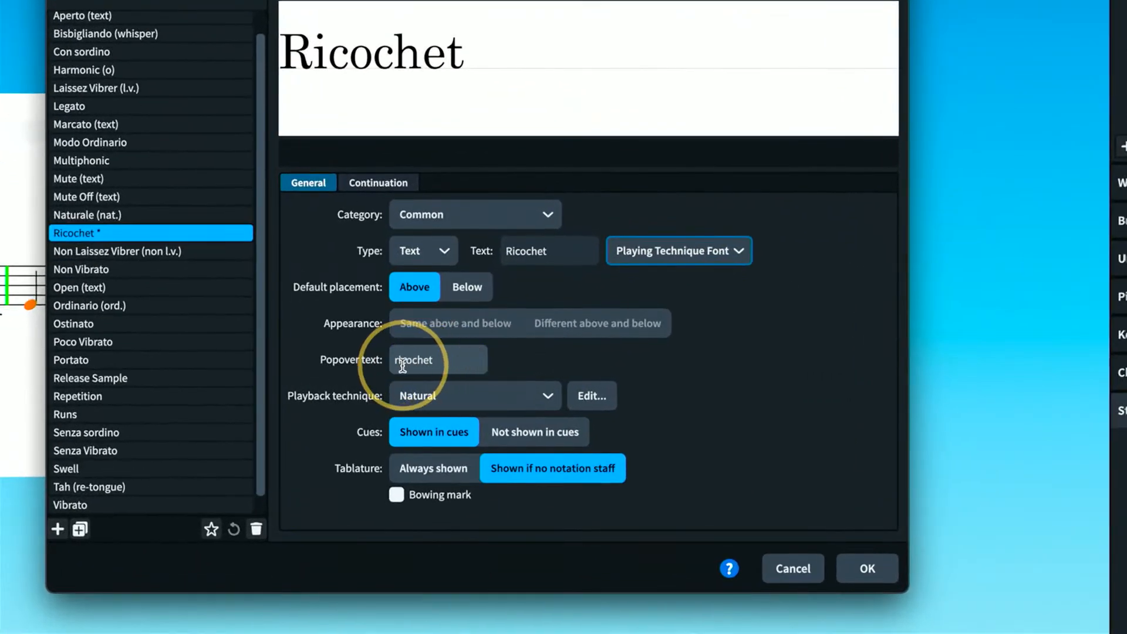
double_click(419, 369)
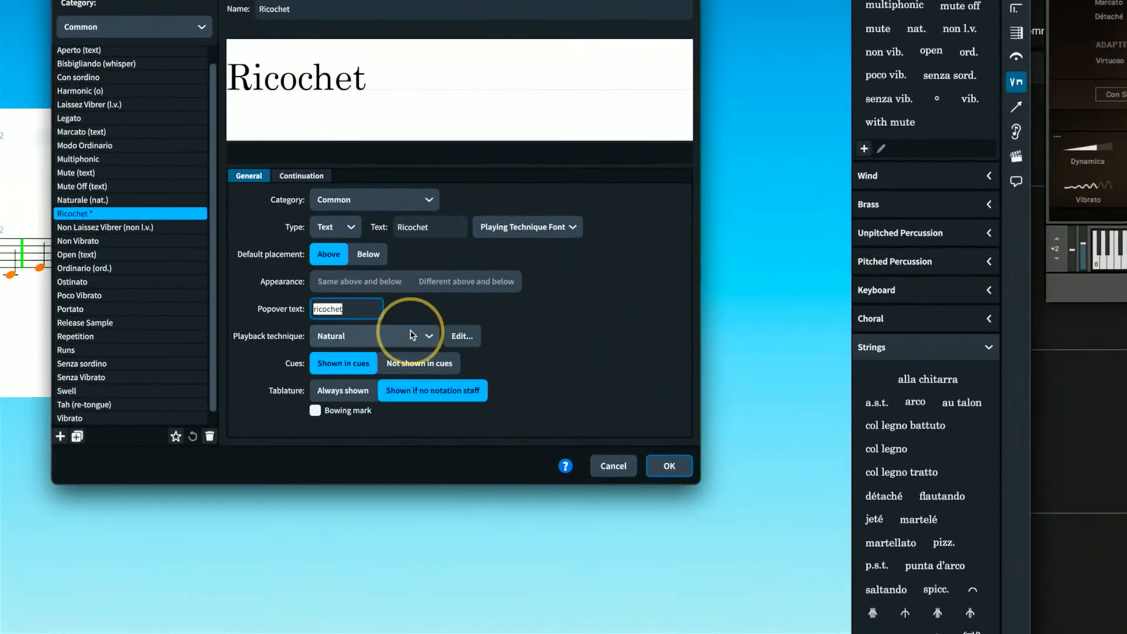
Assign the Ricochet playback technique to the new Ricochet playing technique in place of Natural.
click(475, 351)
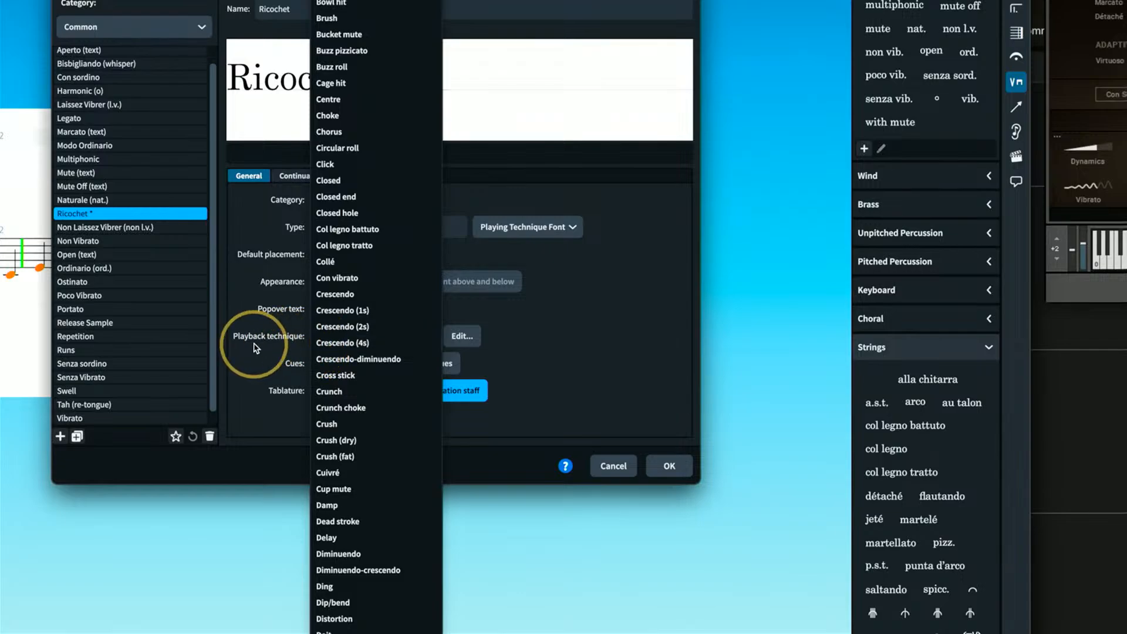
scroll(353, 332, down, 20)
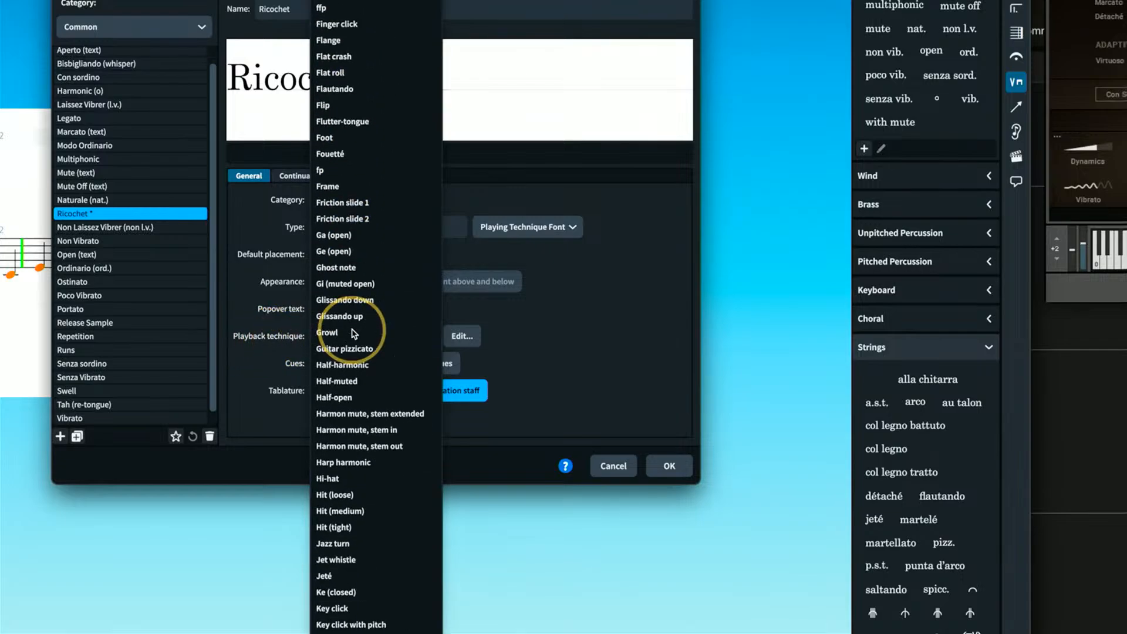
scroll(353, 332, down, 15)
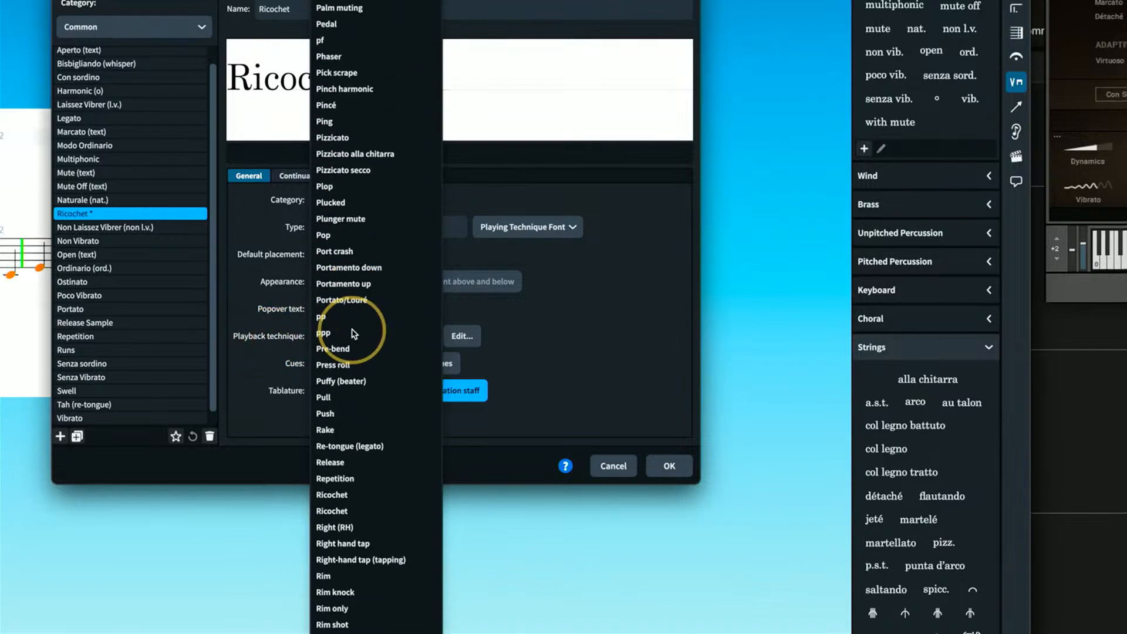
click(345, 510)
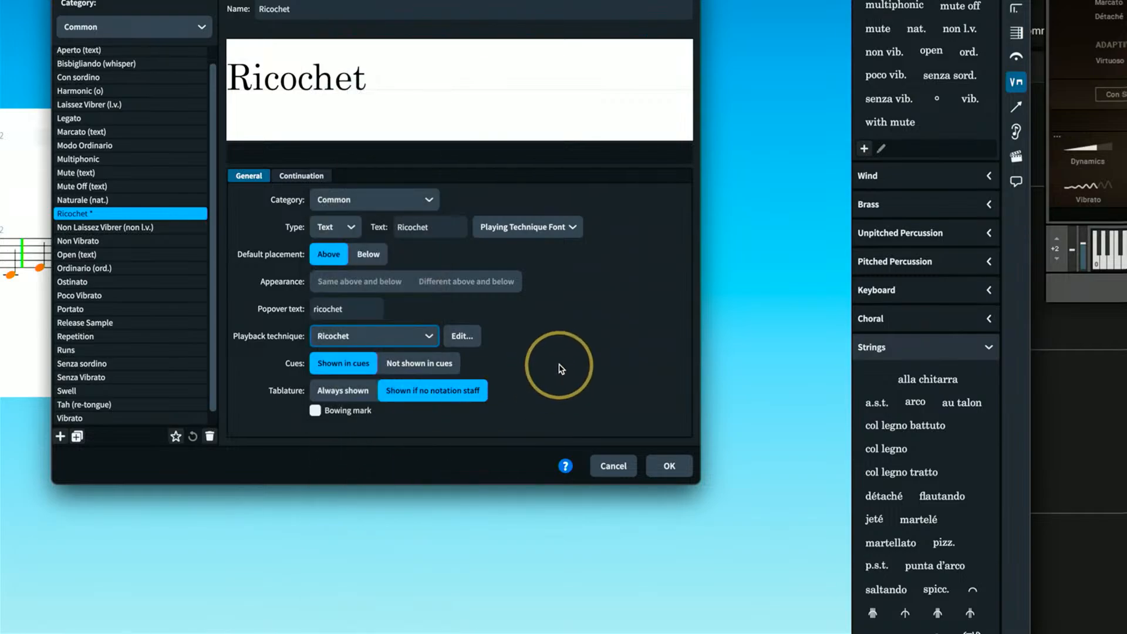
Open the playback technique editor and delete the duplicate Ricochet entry from the Techniques category.
click(469, 345)
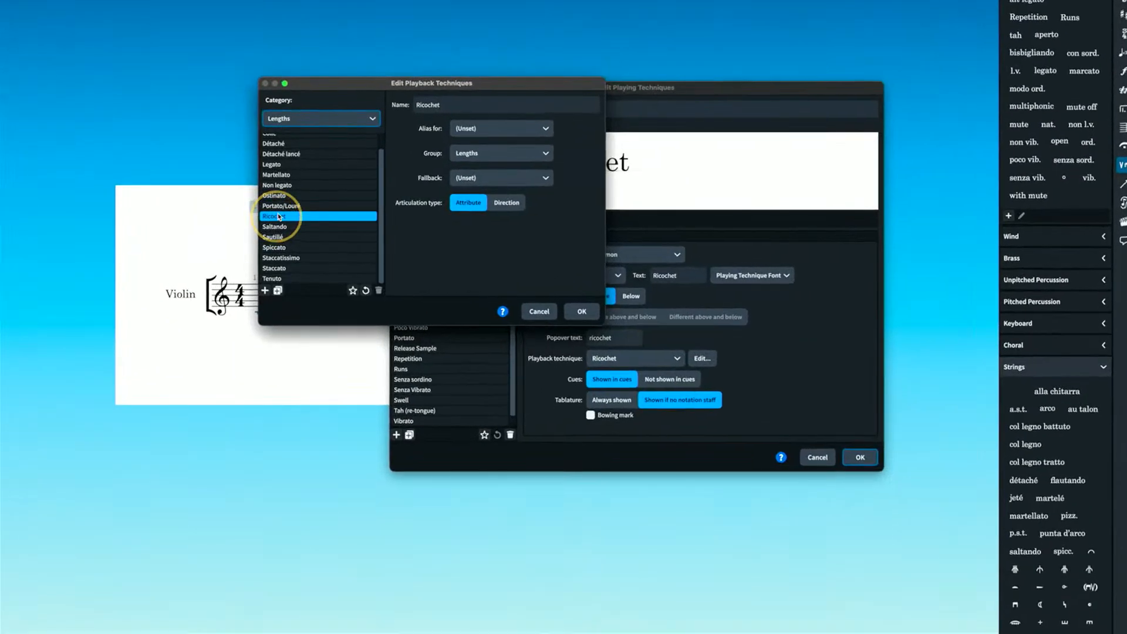
click(288, 152)
click(288, 134)
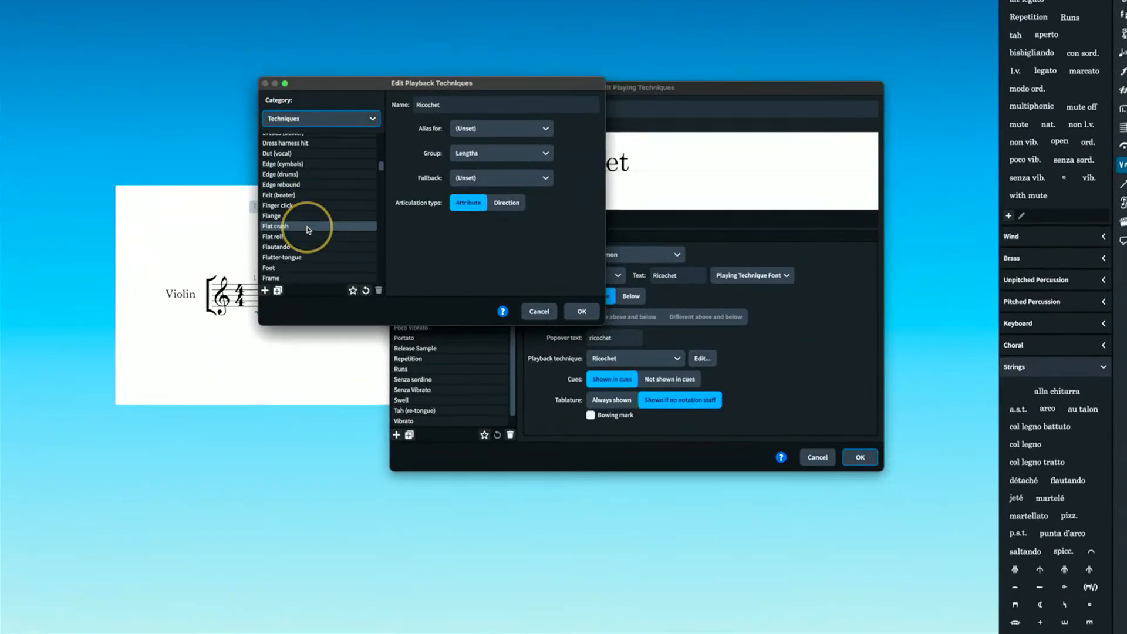
scroll(307, 229, down, 5)
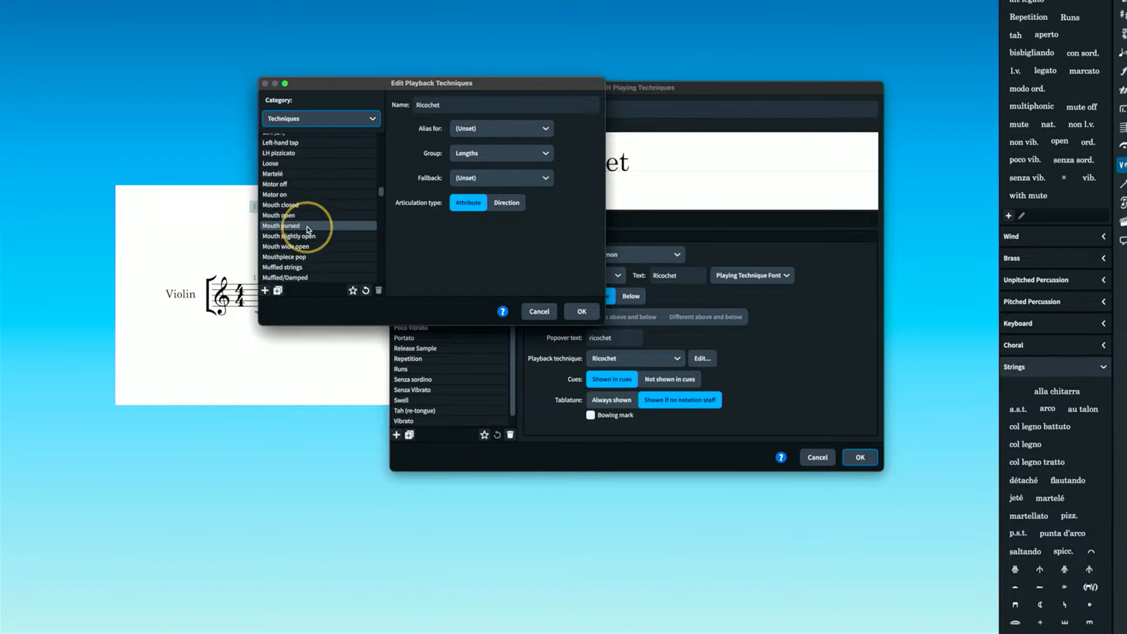
scroll(307, 230, down, 5)
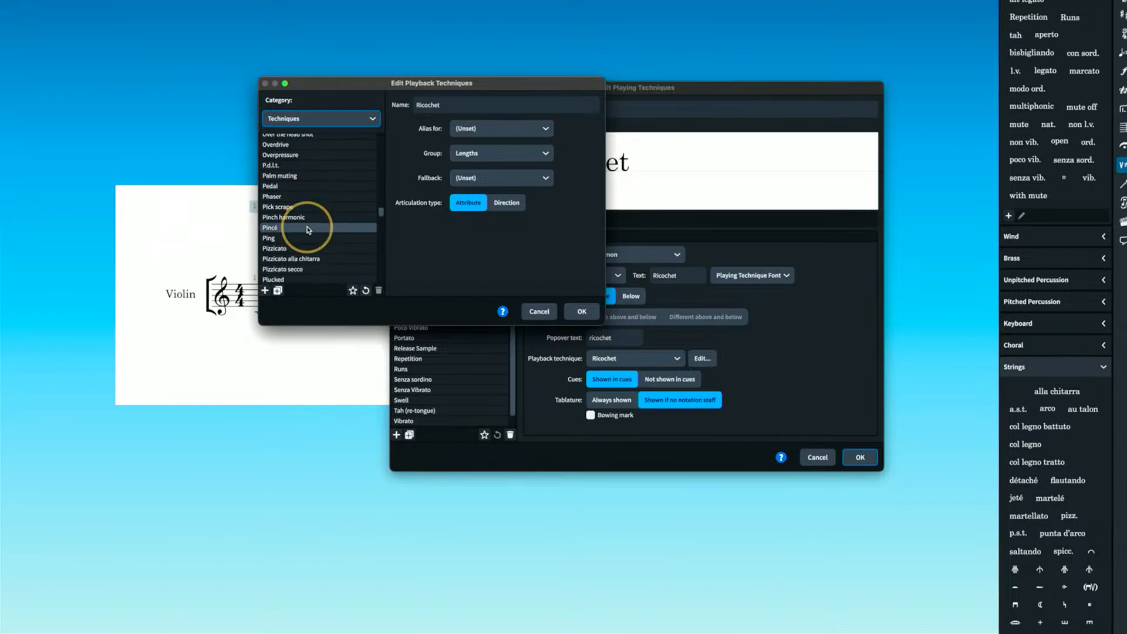
scroll(307, 230, down, 1)
scroll(307, 230, down, 2)
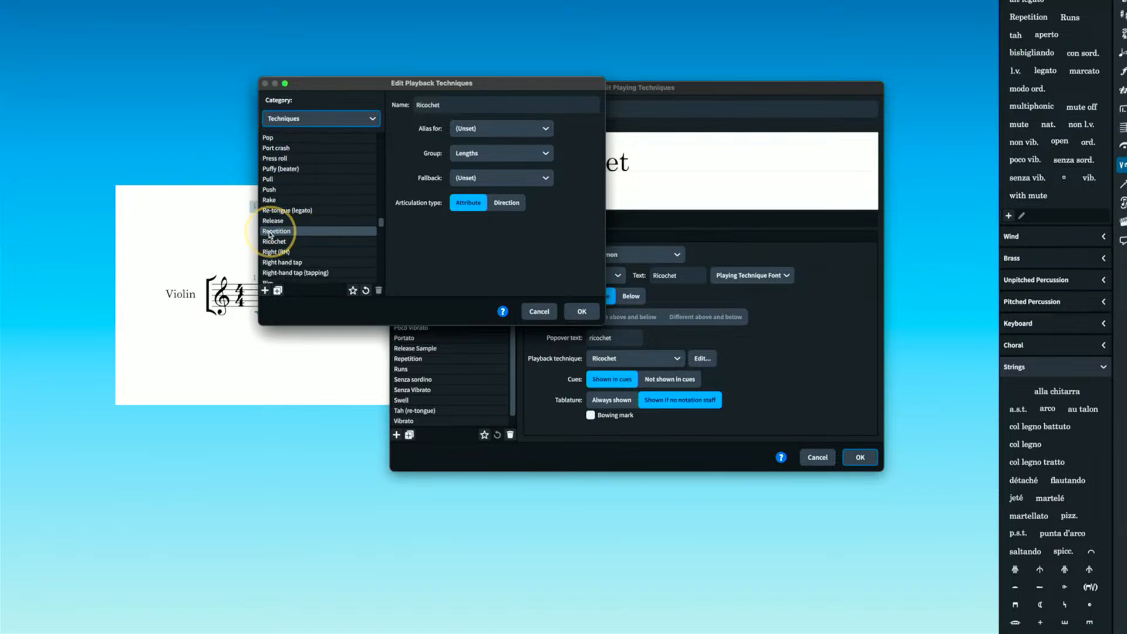
click(297, 242)
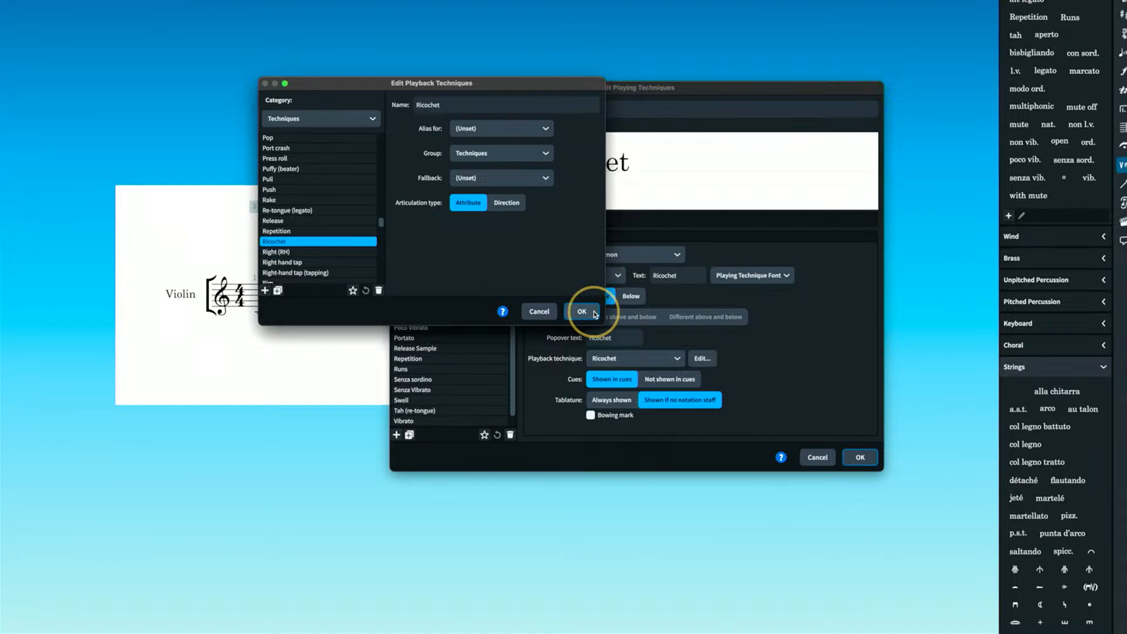
click(379, 290)
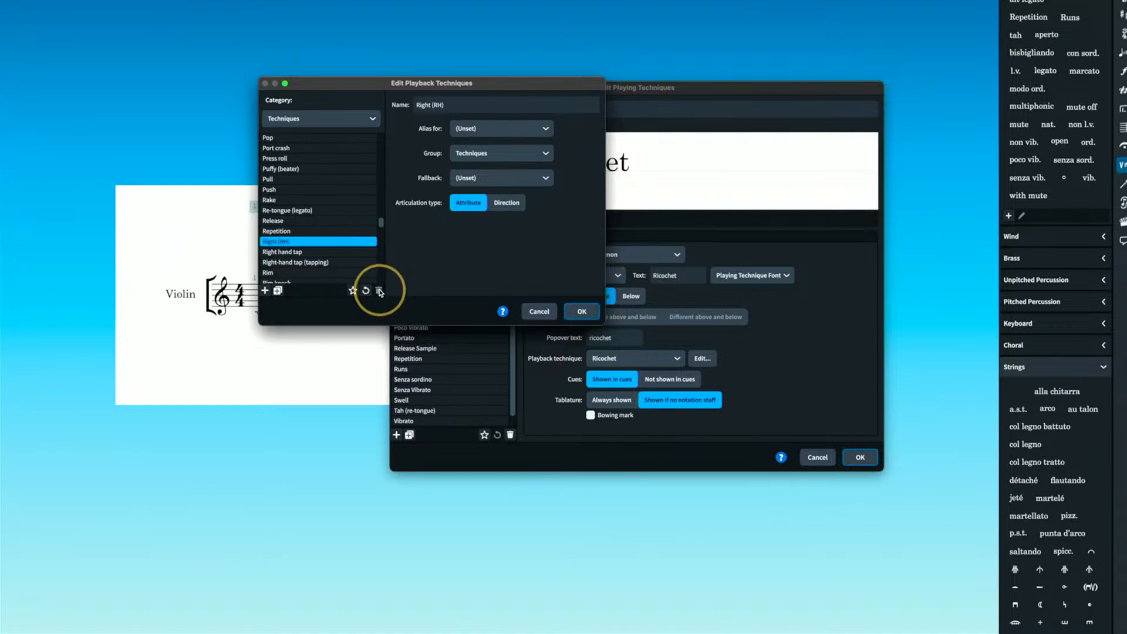
Select the Ricochet playback technique in the Lengths category and accept the playback technique edits.
click(313, 126)
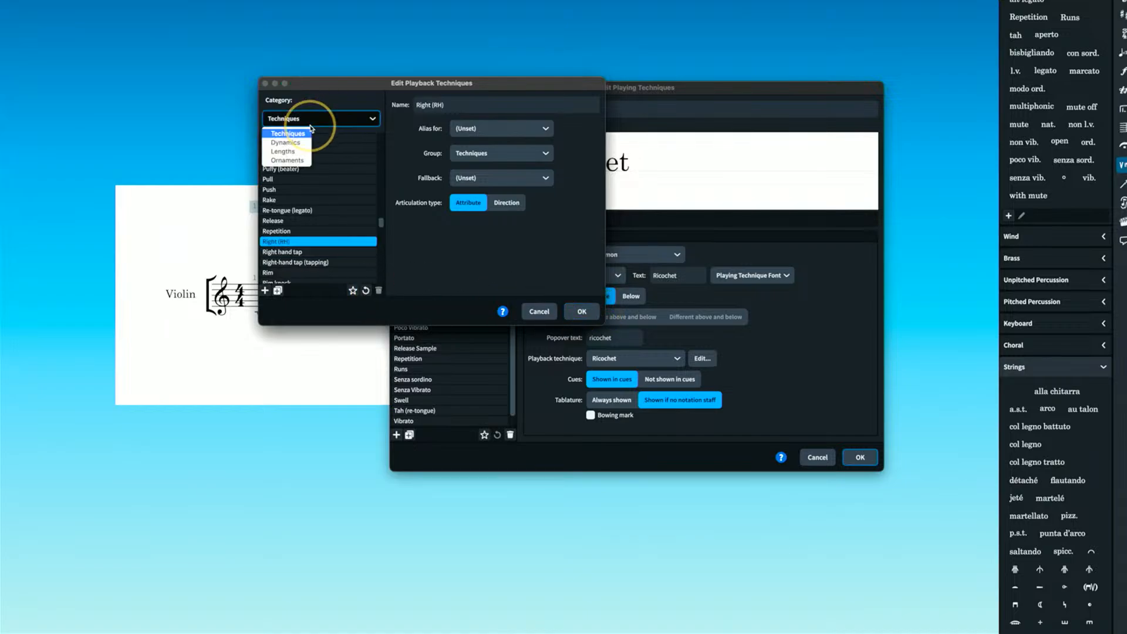
click(296, 153)
click(312, 217)
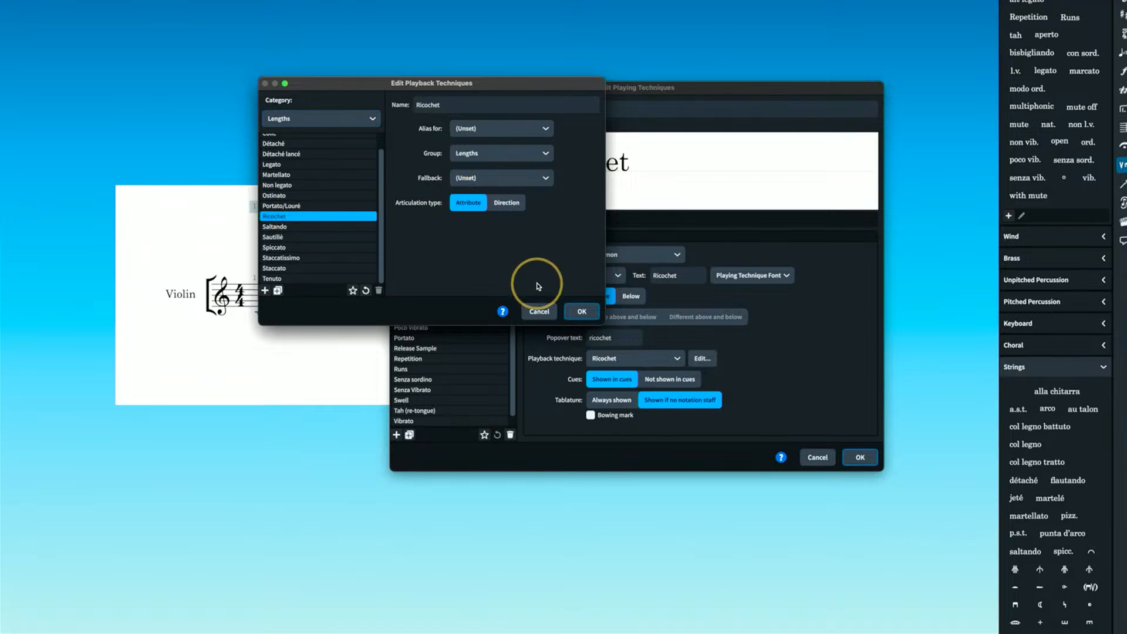
click(583, 311)
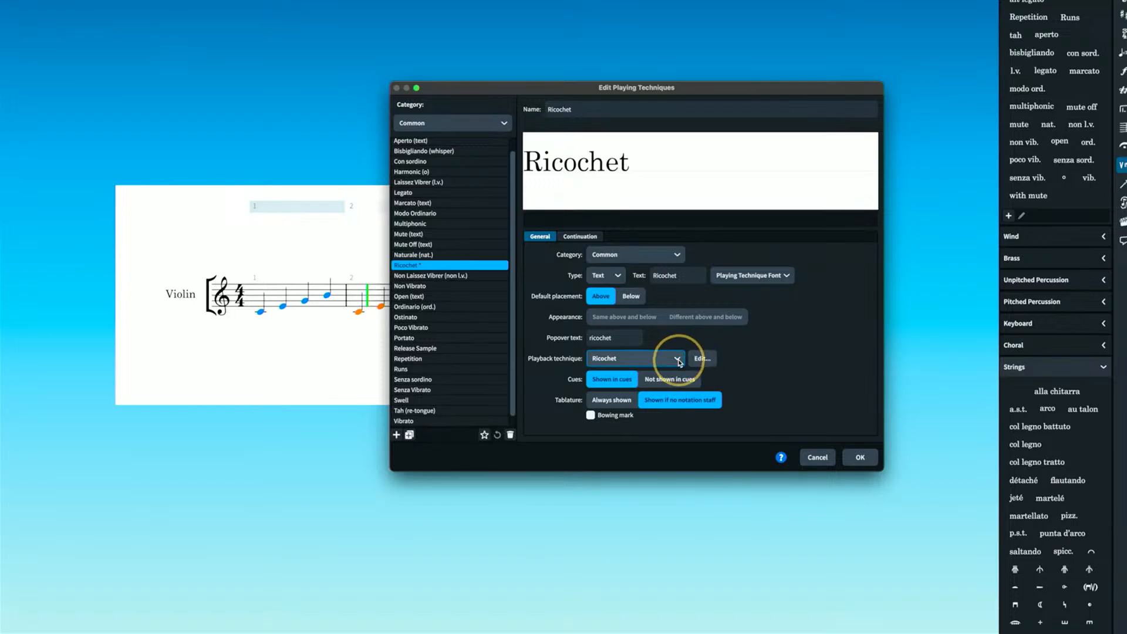
Look for Ricochet among the available playback techniques again and save the new playing technique.
click(677, 360)
scroll(661, 355, down, 15)
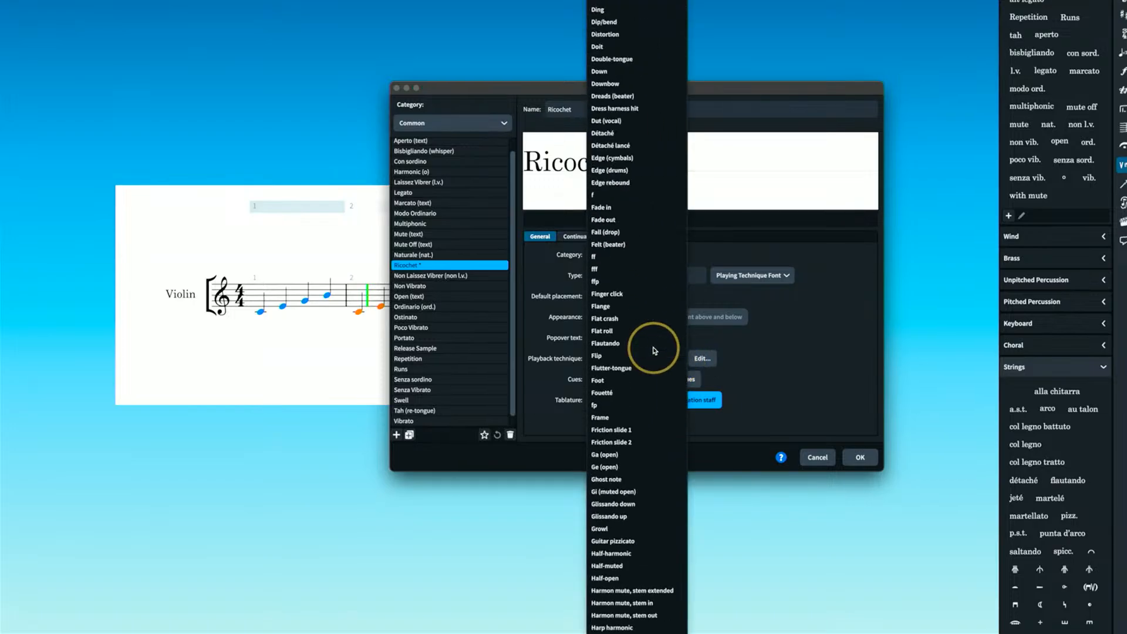
scroll(653, 350, down, 15)
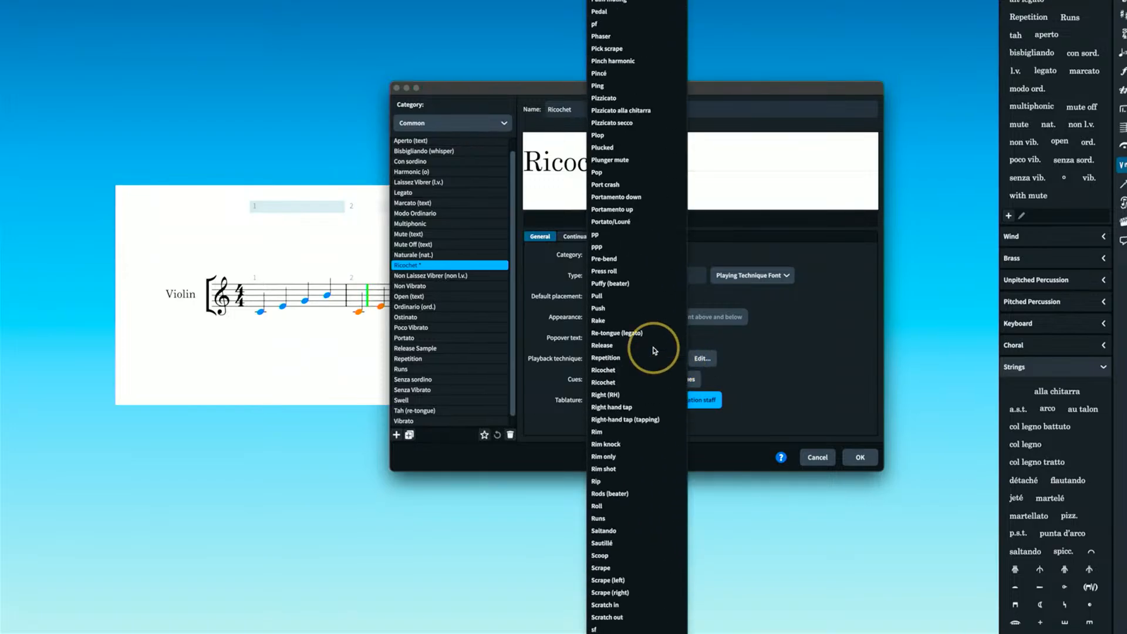
click(623, 368)
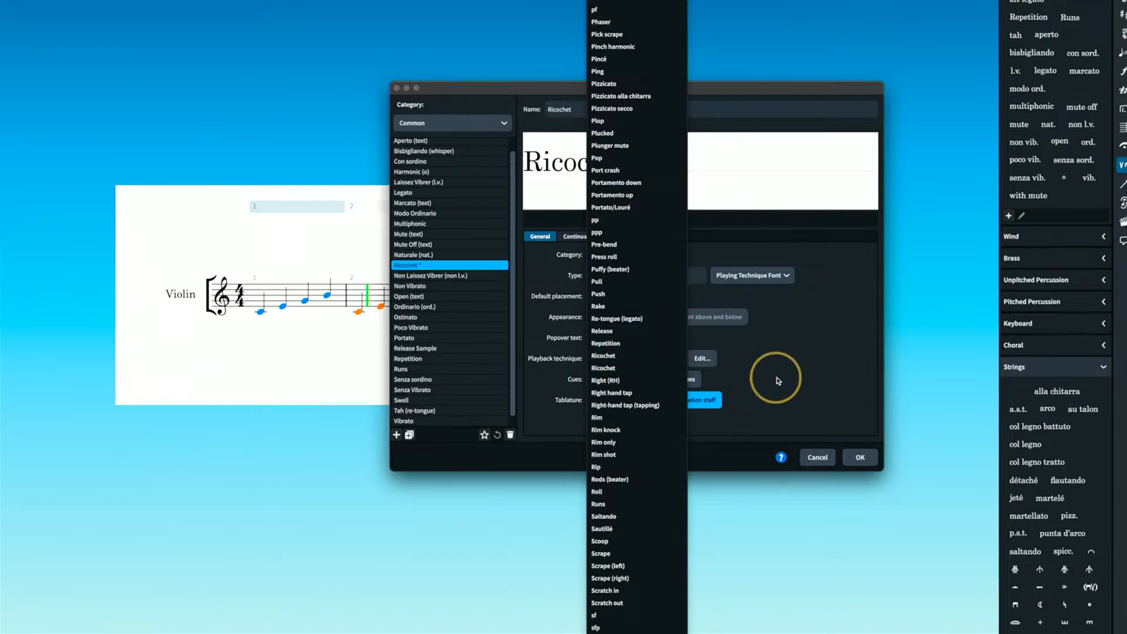
click(861, 458)
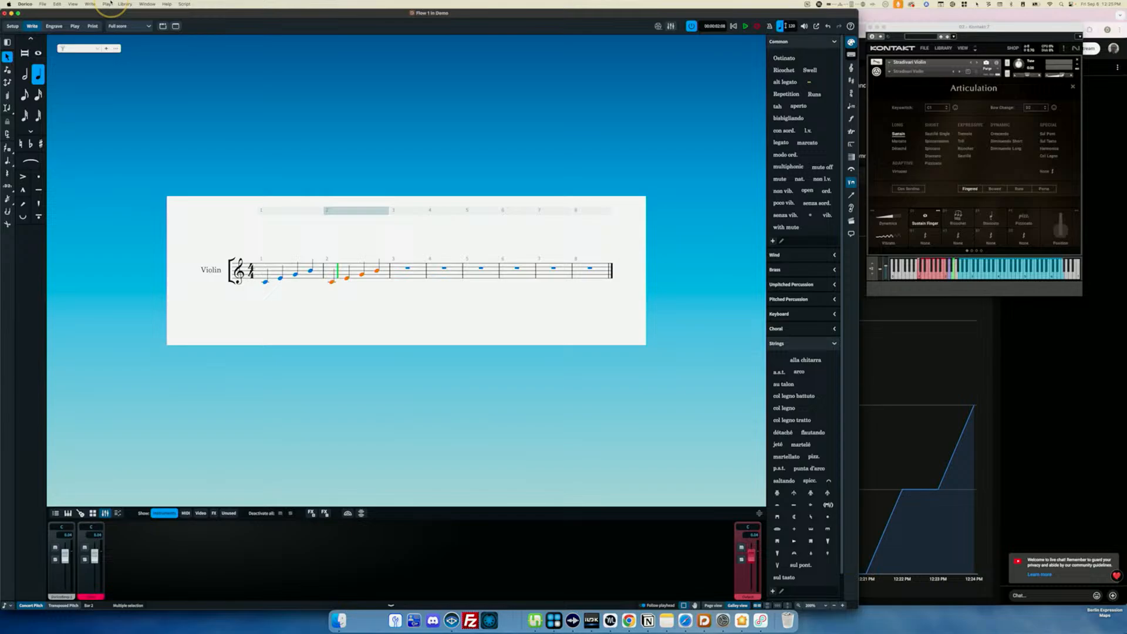
Reopen the Ricochet playing technique in the Common category and reselect Ricochet as its playback technique.
click(107, 3)
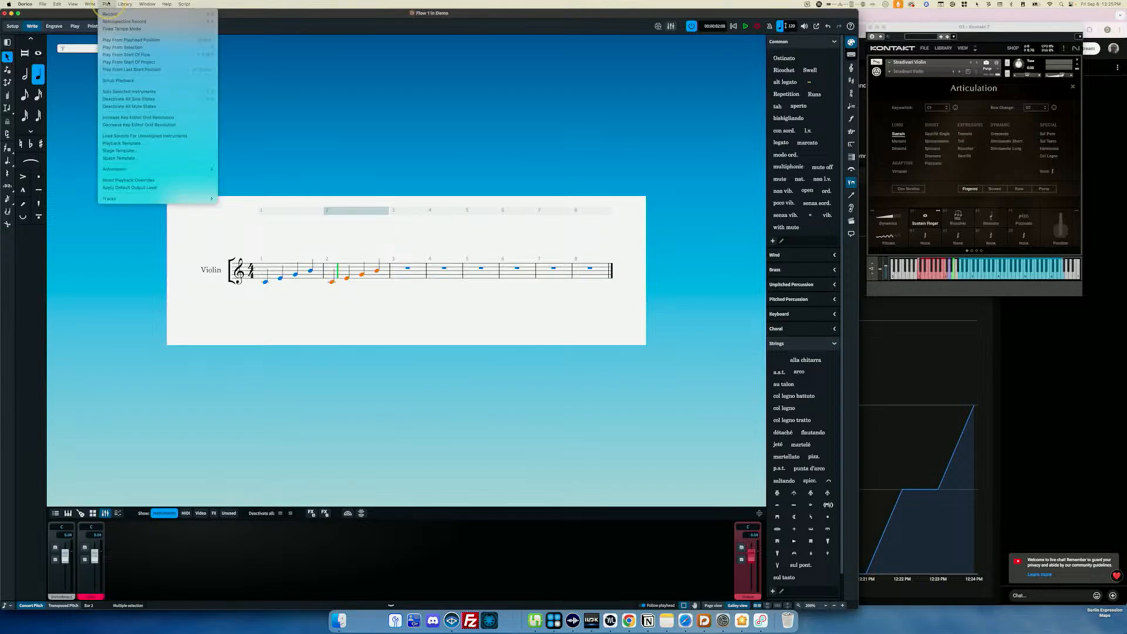
mouse_move(125, 5)
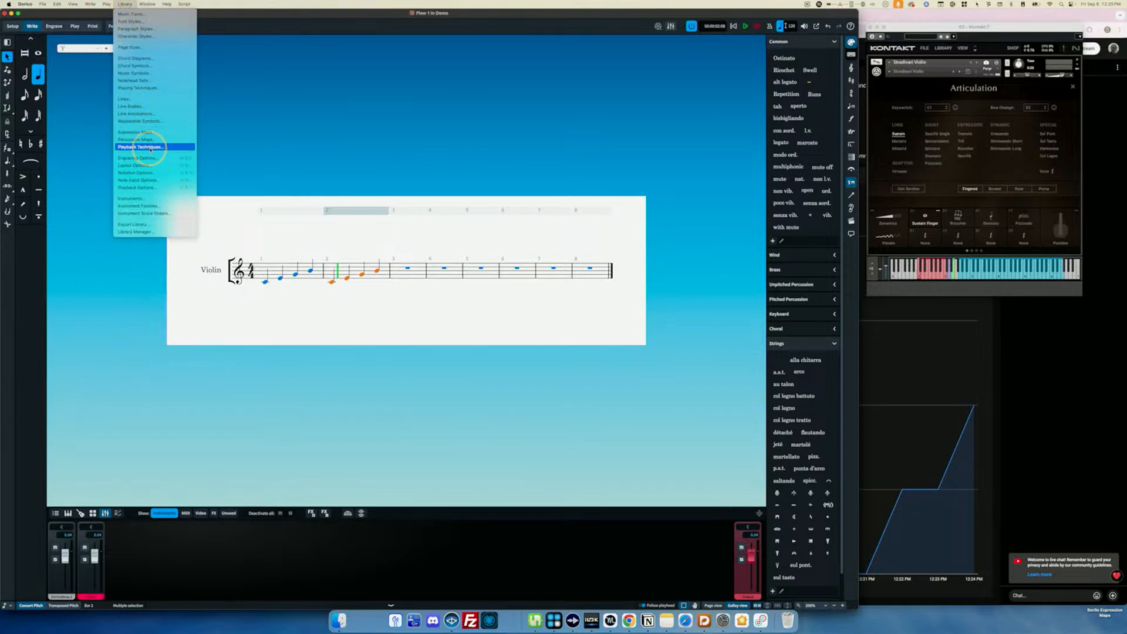
click(148, 88)
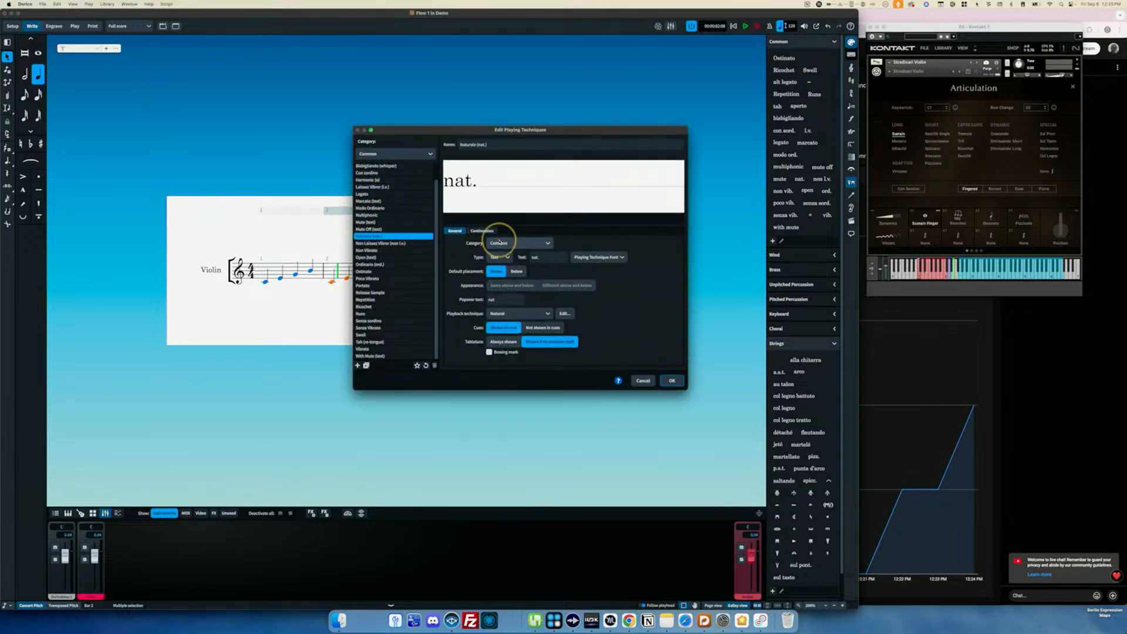
click(392, 307)
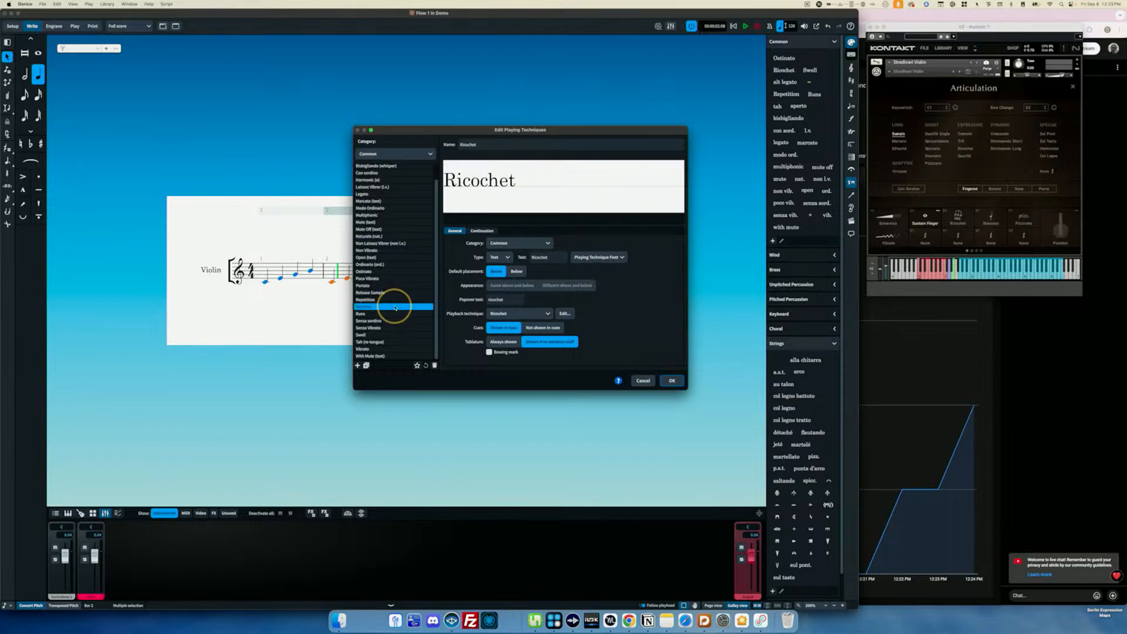
click(516, 314)
scroll(523, 315, up, 5)
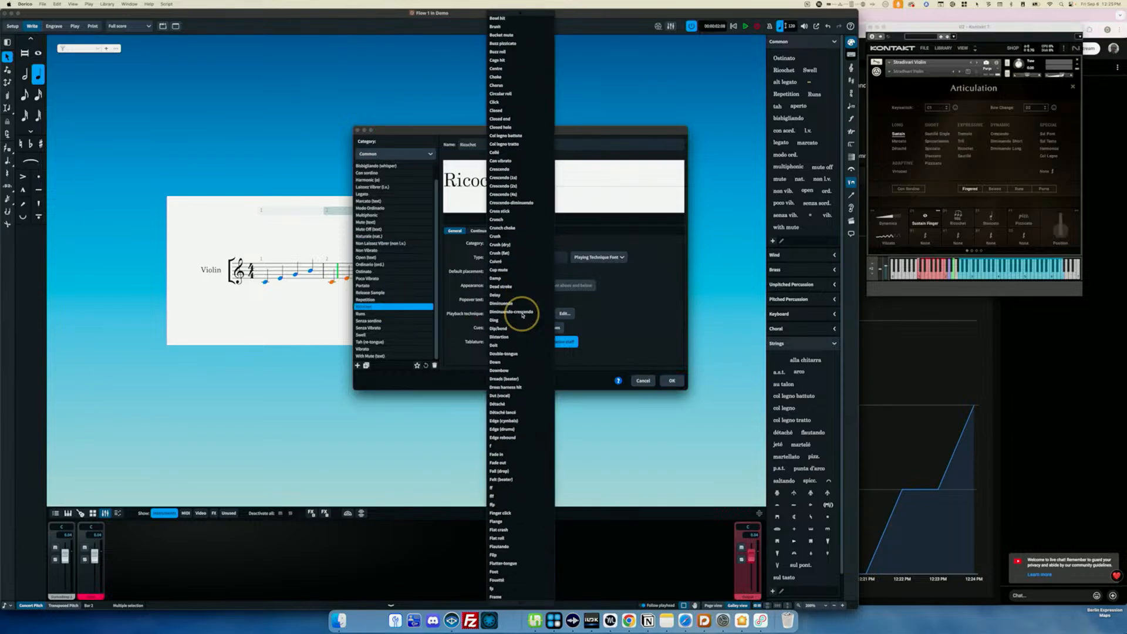
scroll(522, 315, down, 15)
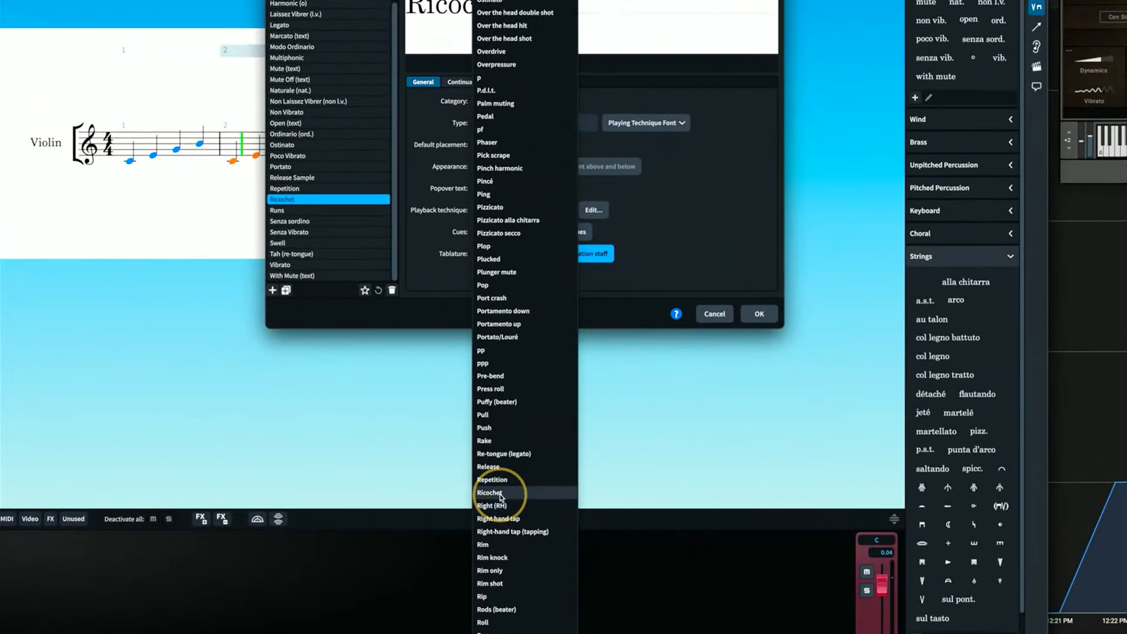
click(500, 496)
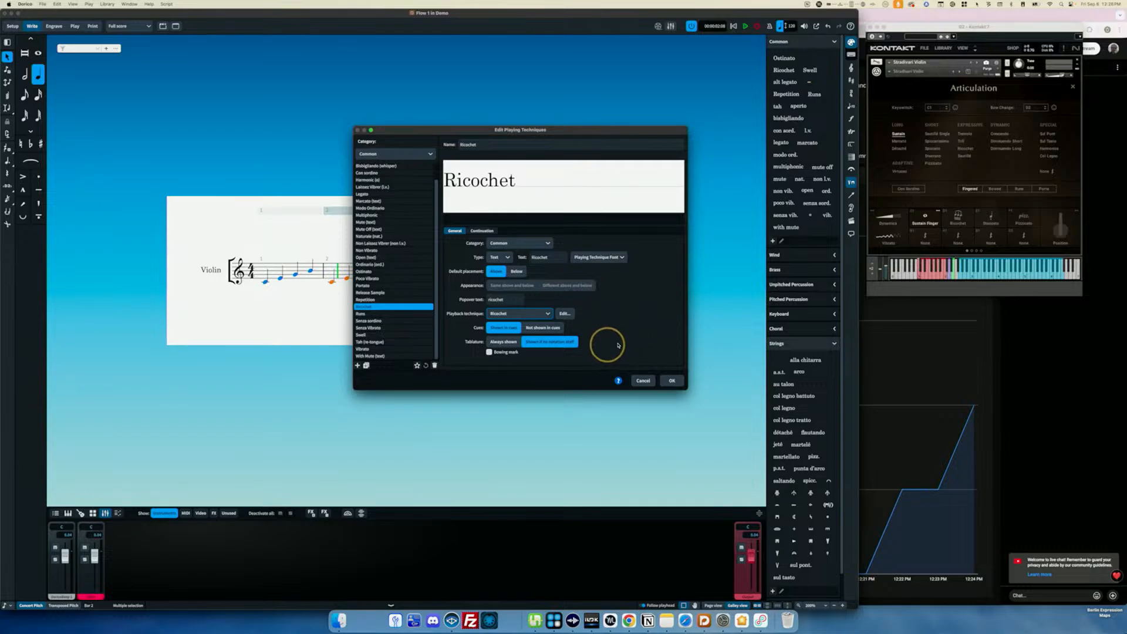
Set the Ricochet playing technique's continuation type to Line.
click(482, 231)
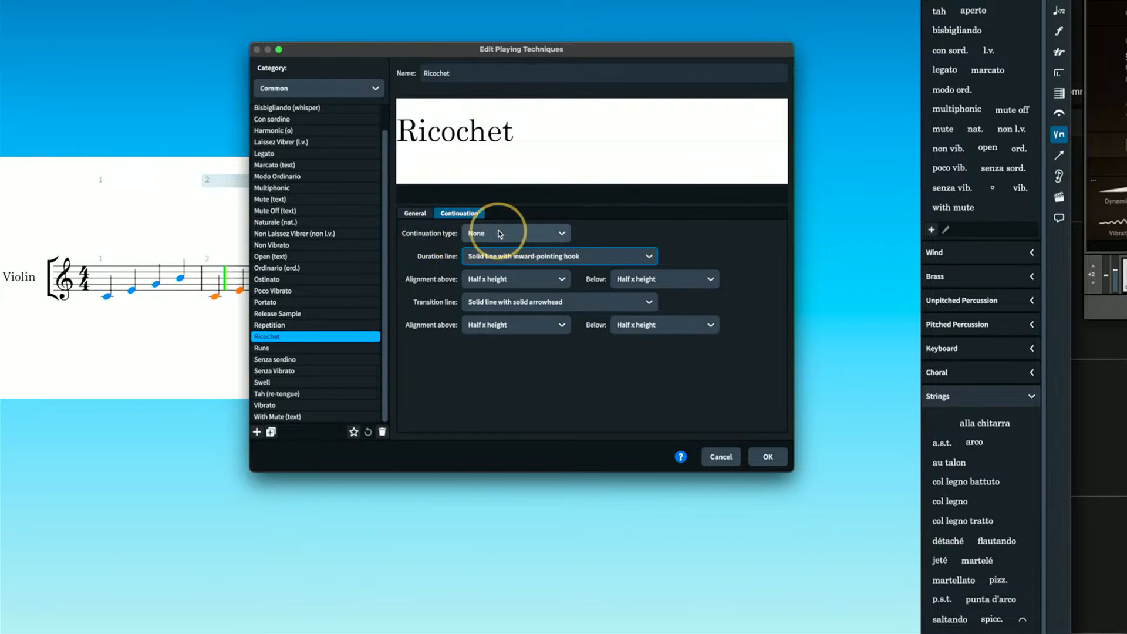
click(501, 233)
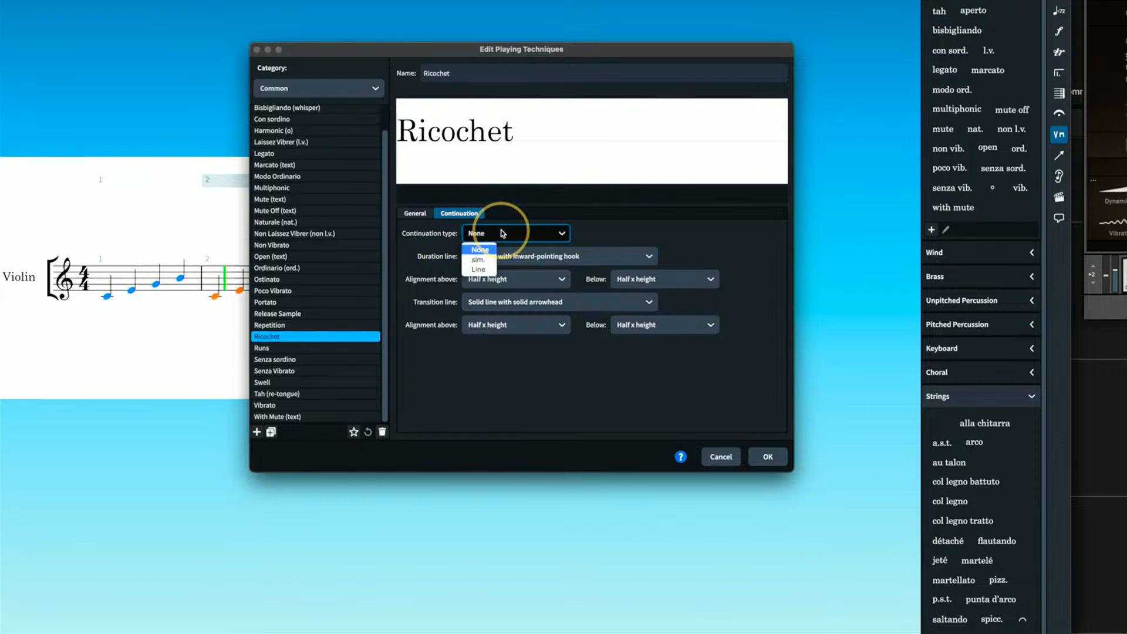
click(478, 270)
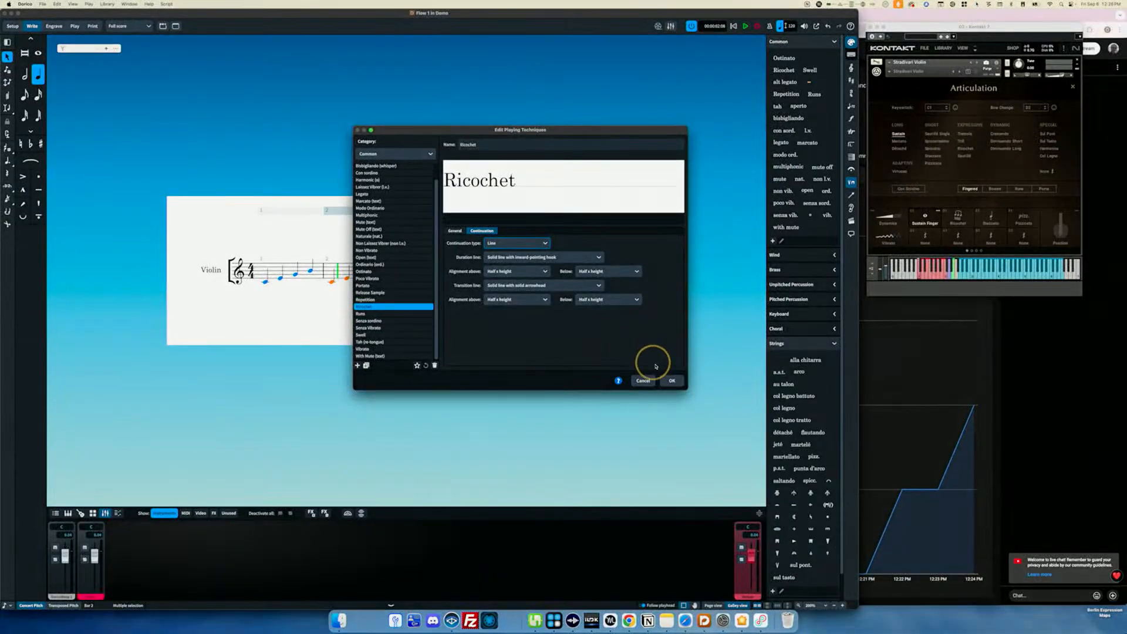
Save the Ricochet playing technique edits and display the available playing techniques.
click(455, 231)
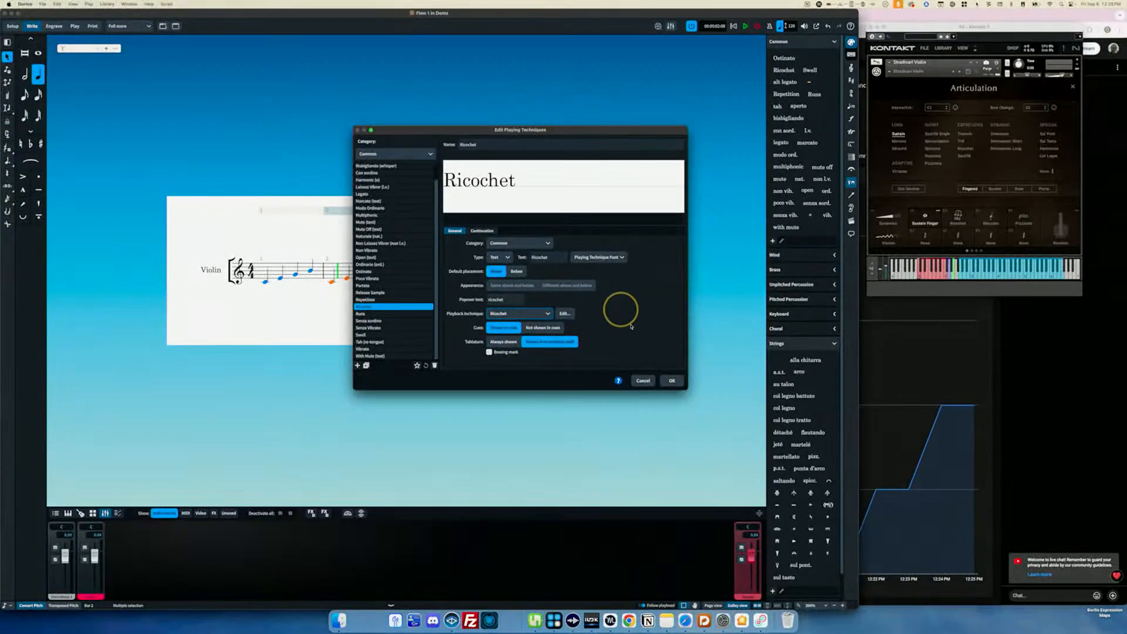
click(673, 380)
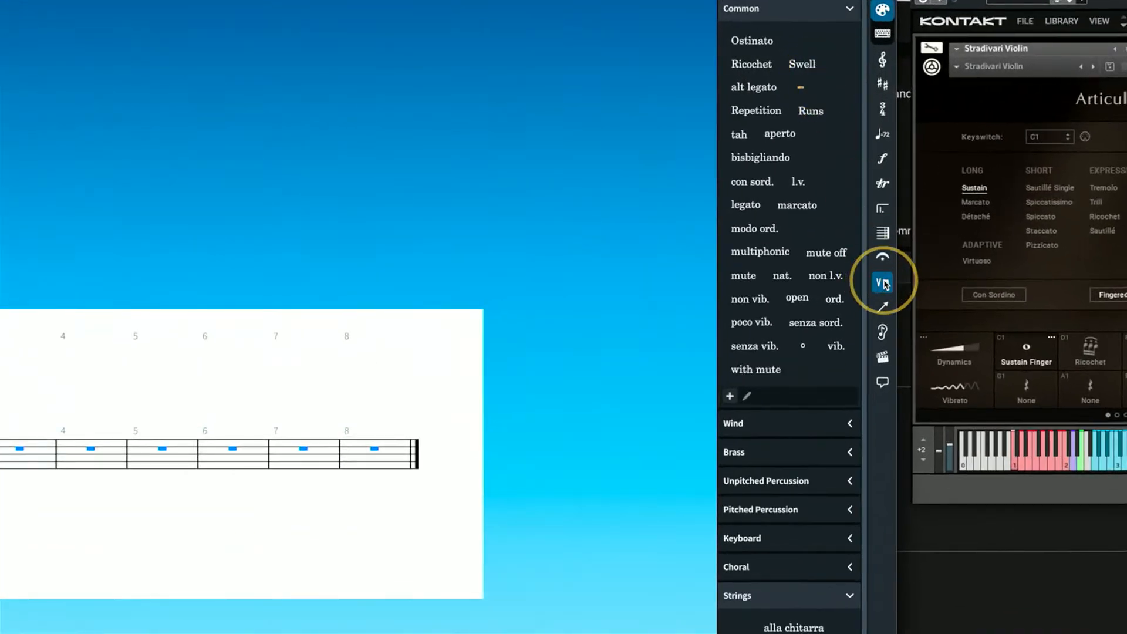
click(870, 246)
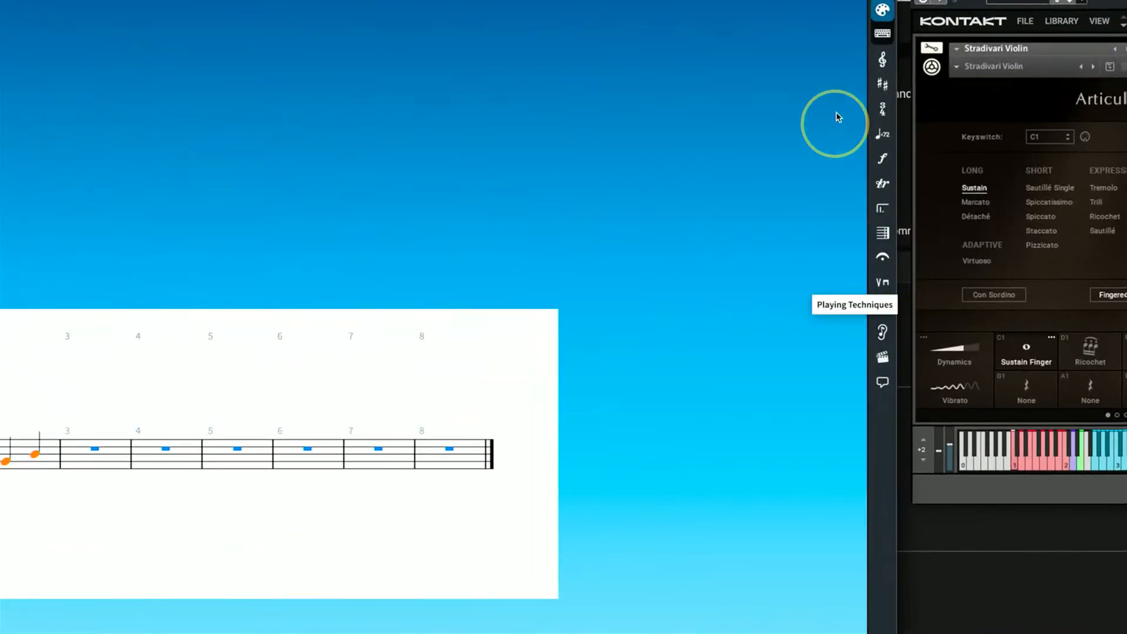
click(882, 284)
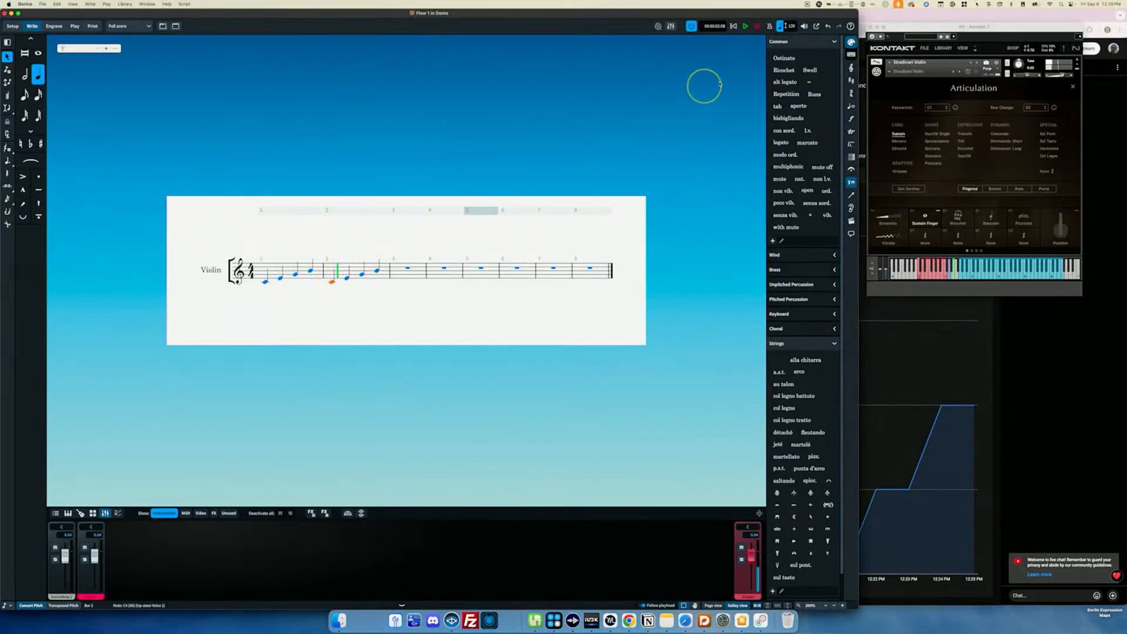
Apply the listed Ricochet playing technique to the first note of bar 2 and delete it again.
click(786, 71)
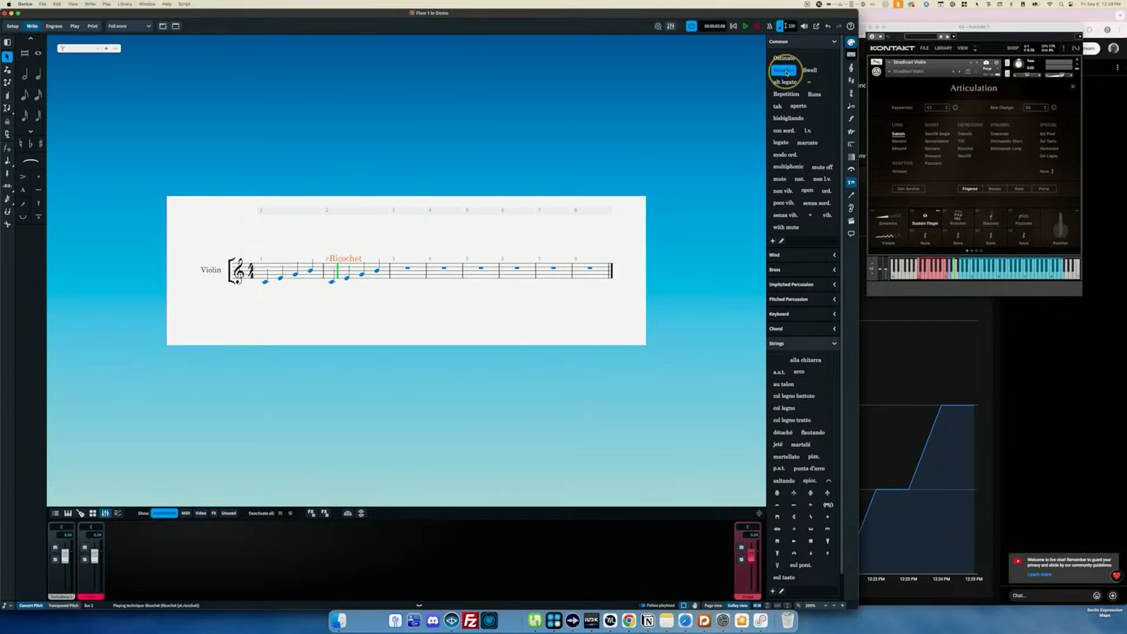
click(347, 277)
key(Delete)
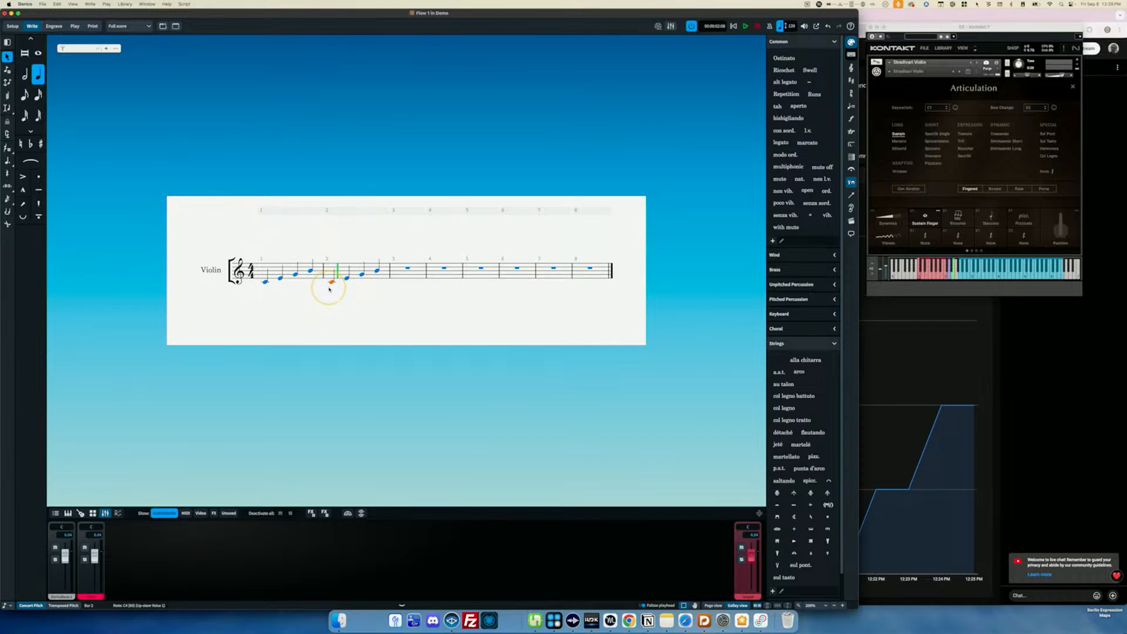
Enter a "ricochet" playing technique at the first note of bar 2 and play the passage from bar 1.
key(shift+p)
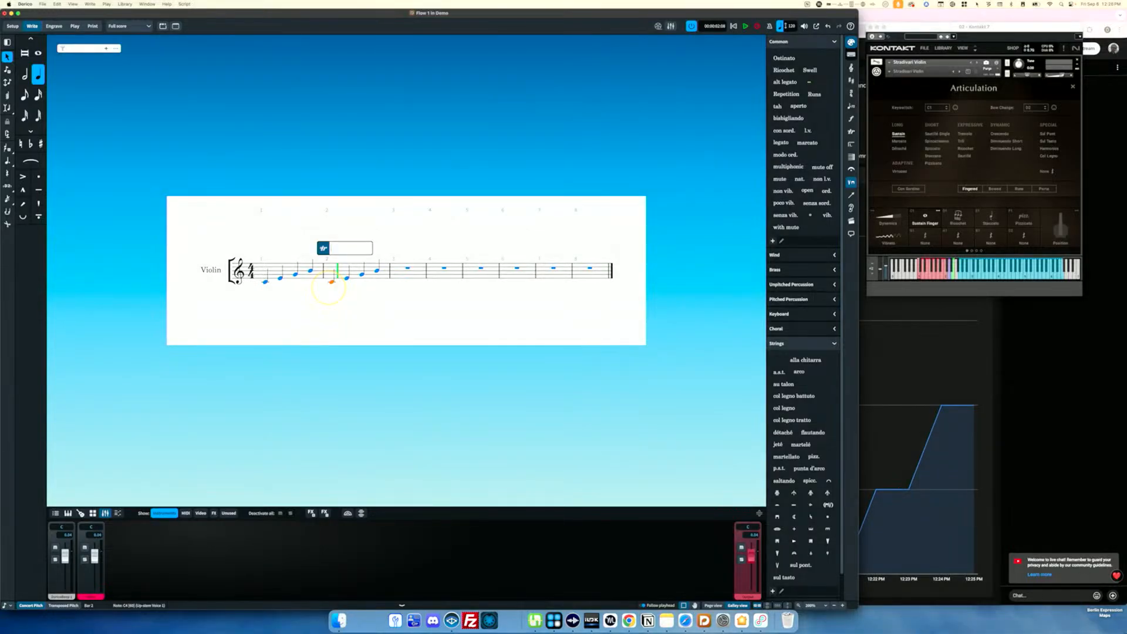
key(Escape)
key(shift+p)
text(ricochet)
key(Return)
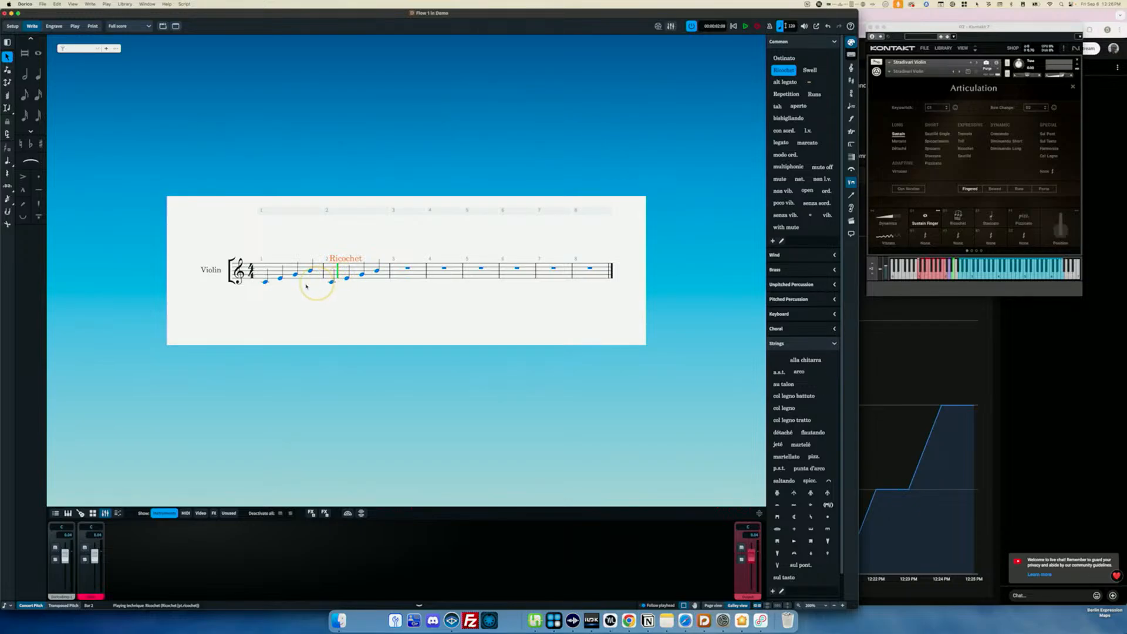
click(265, 282)
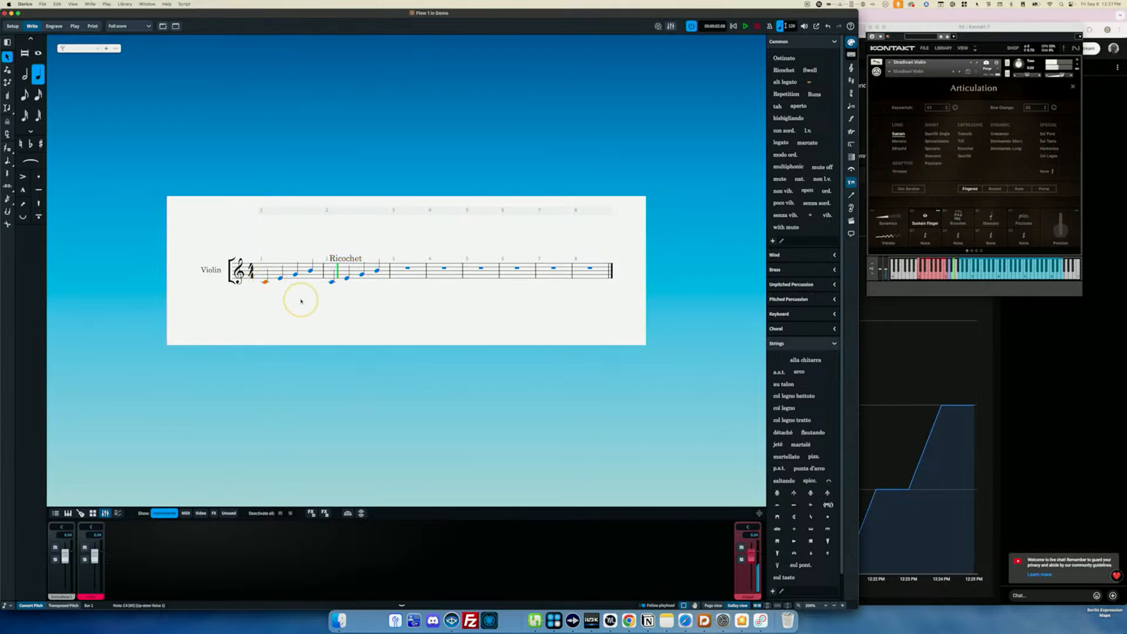
key(p)
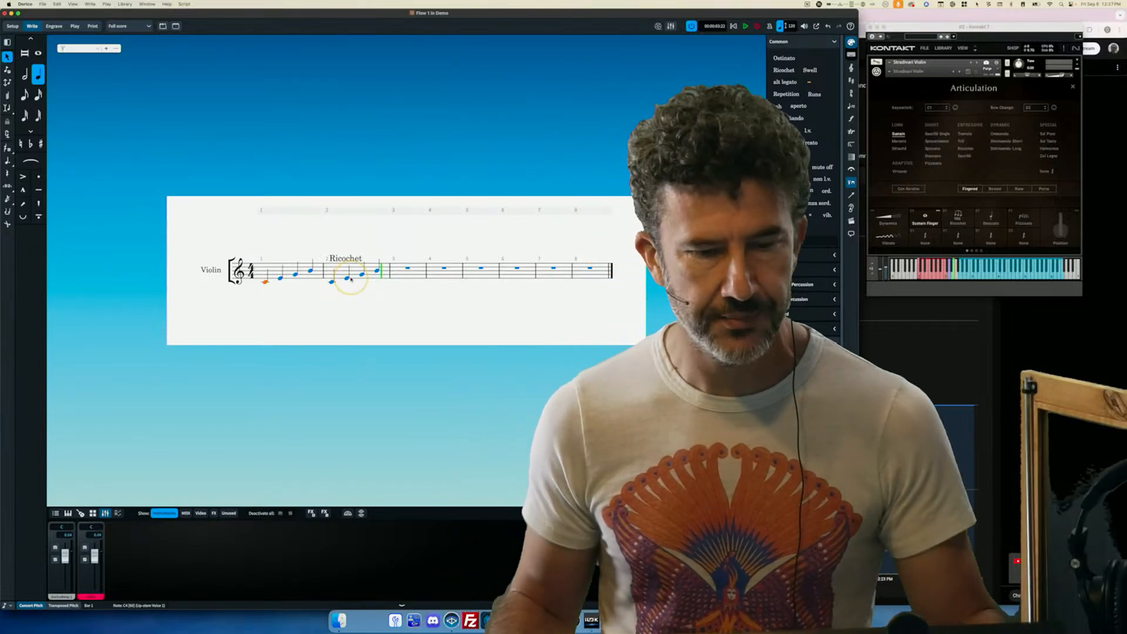
Create an expression map named "[Music Chef] Strad. Violin" and assign it to the violin track in Play mode.
click(74, 26)
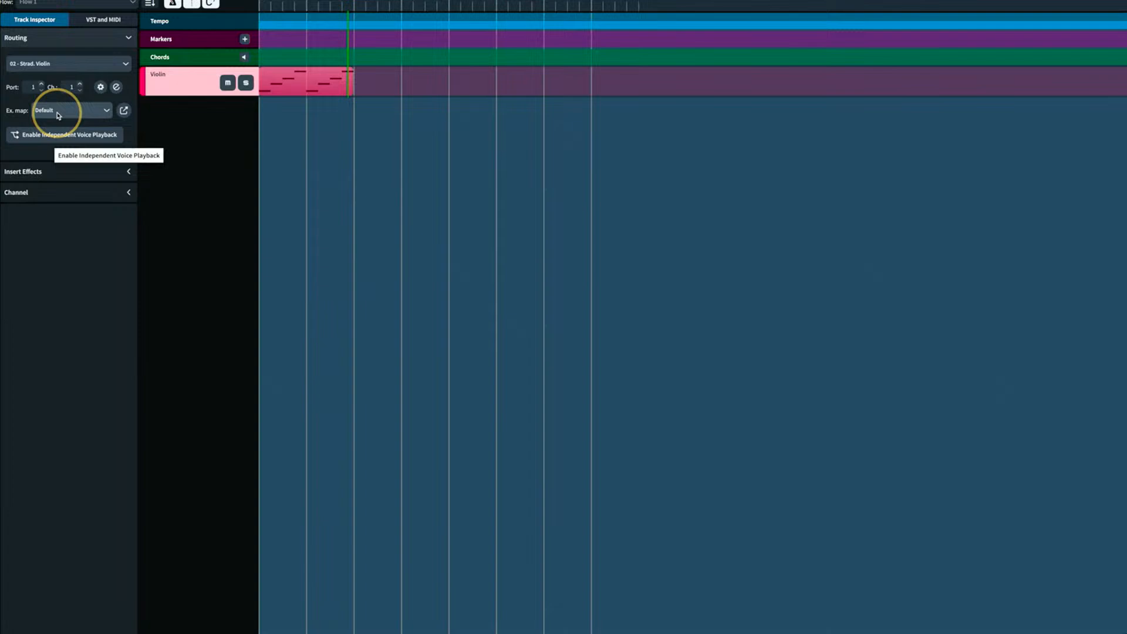
click(82, 111)
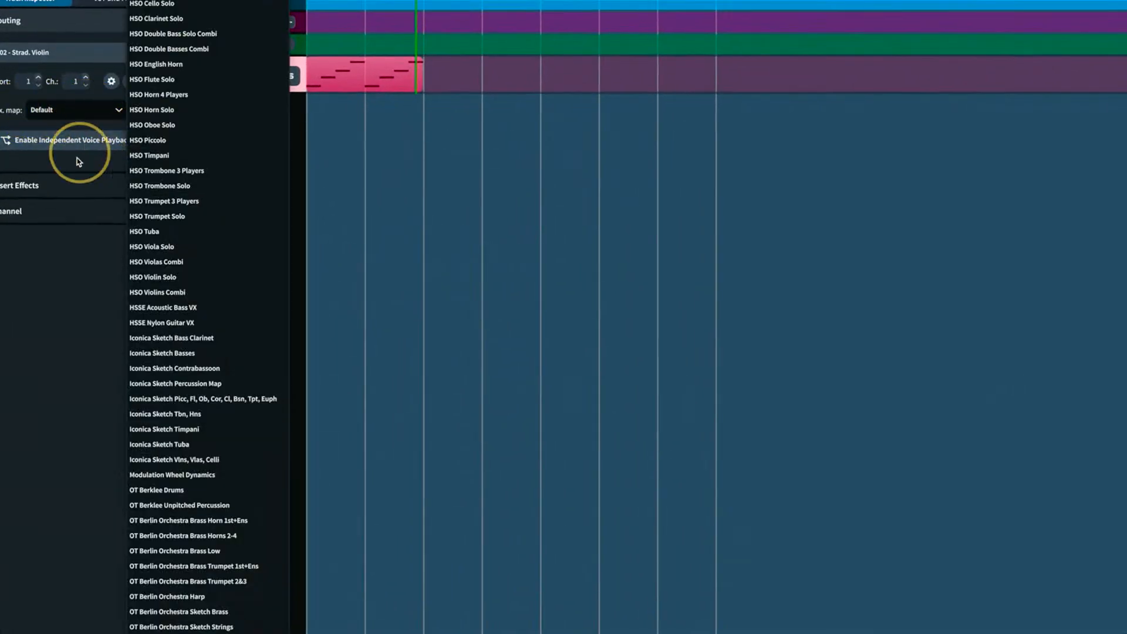
click(78, 289)
click(132, 82)
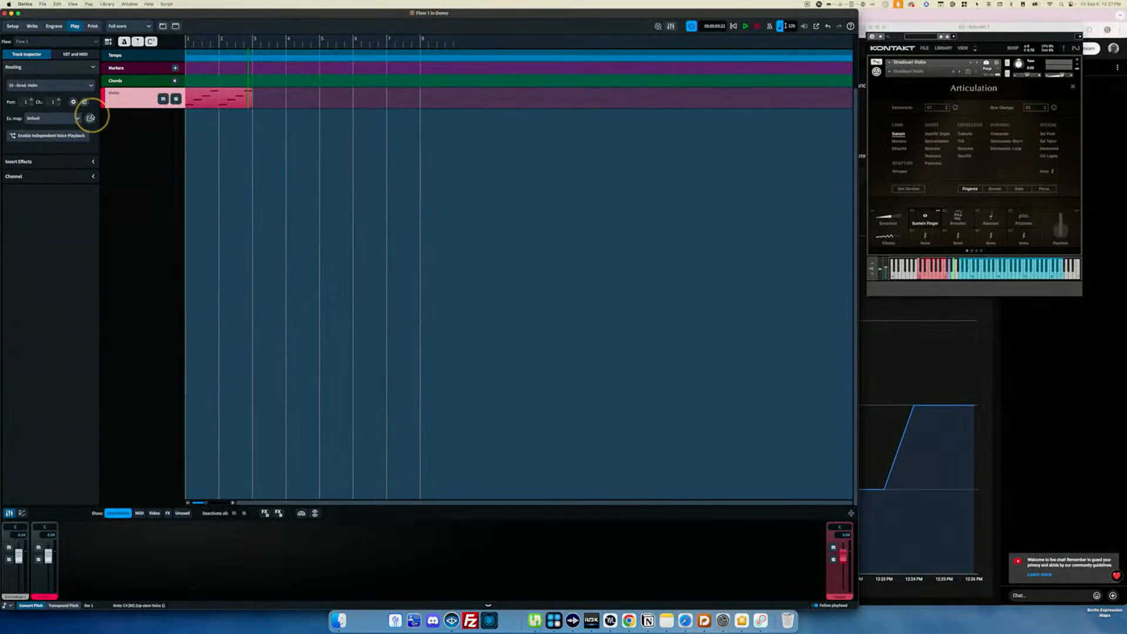
click(91, 118)
drag(91, 117, 255, 82)
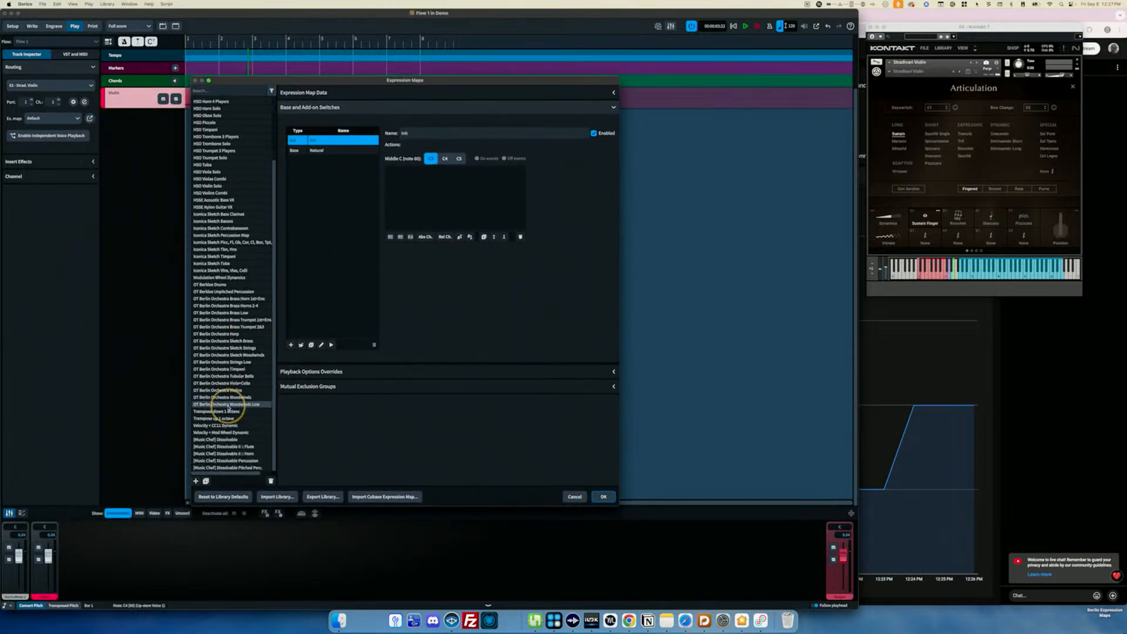
click(196, 481)
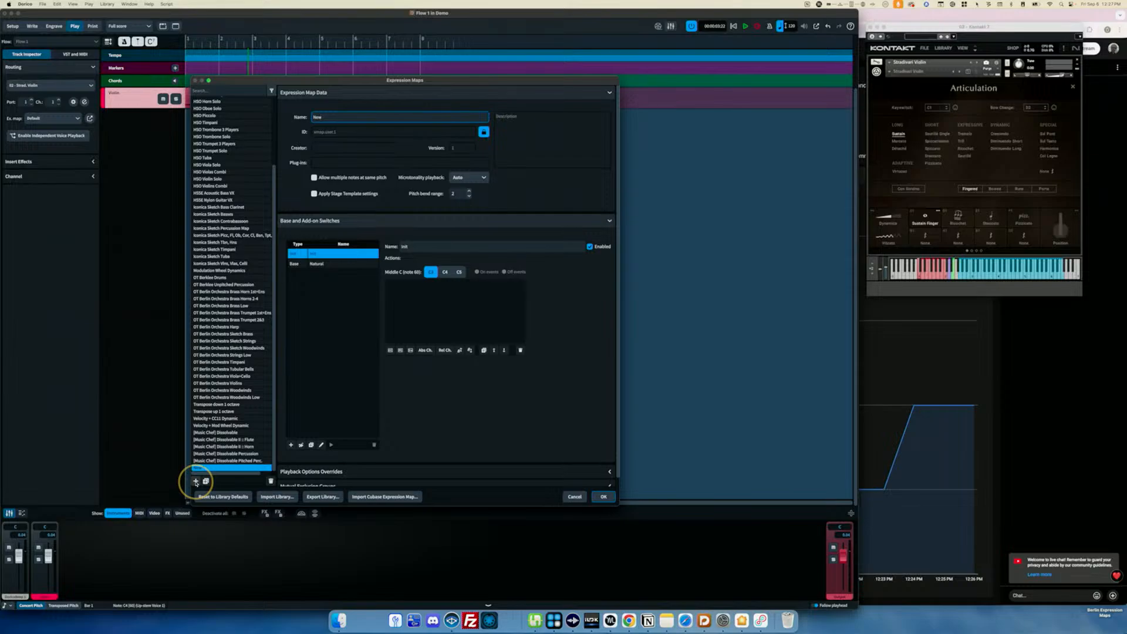
key(BackSpace)
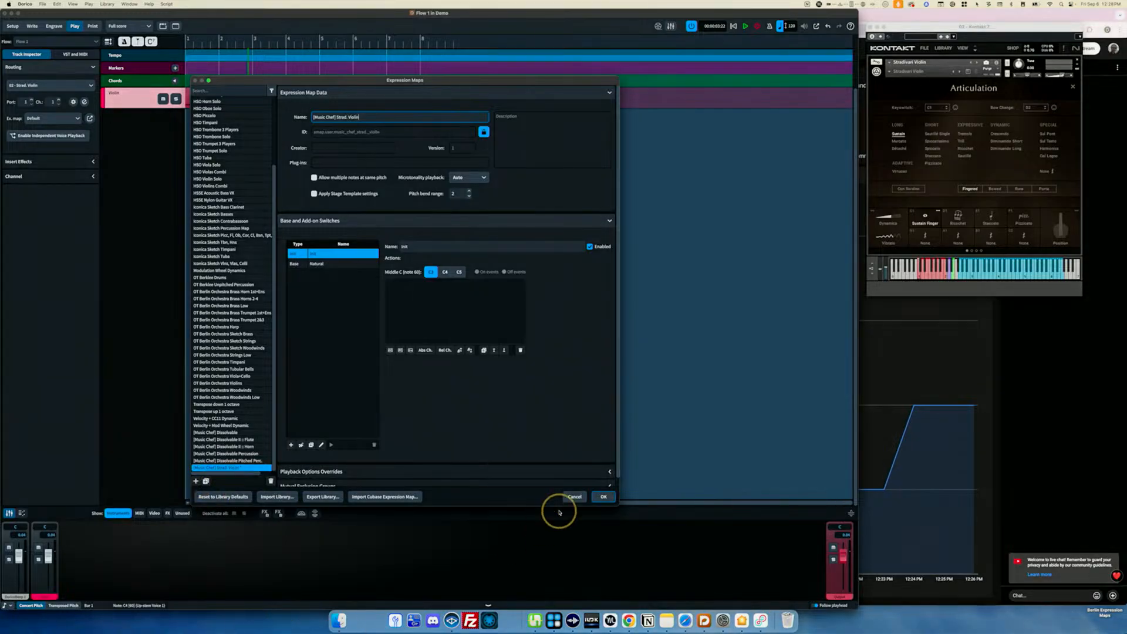
click(604, 497)
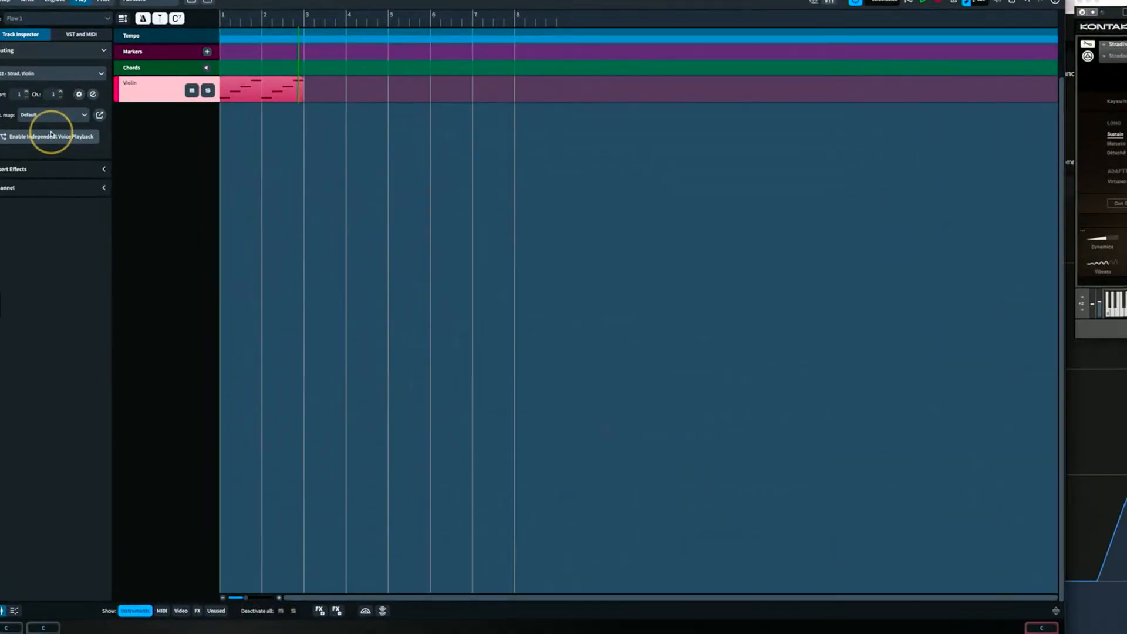
click(50, 114)
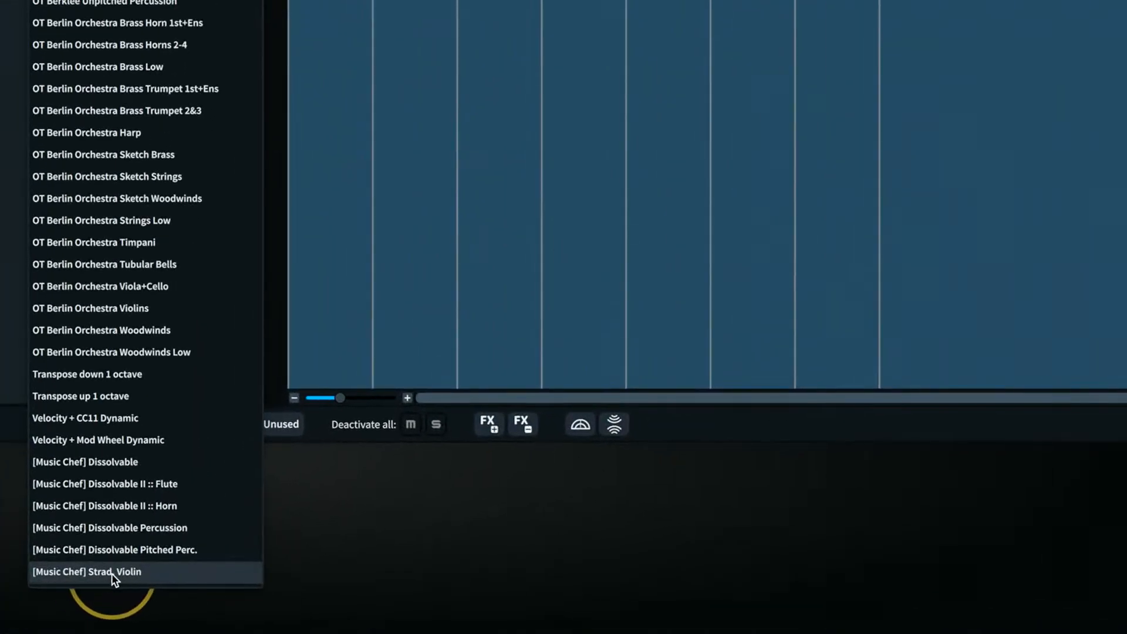
click(111, 573)
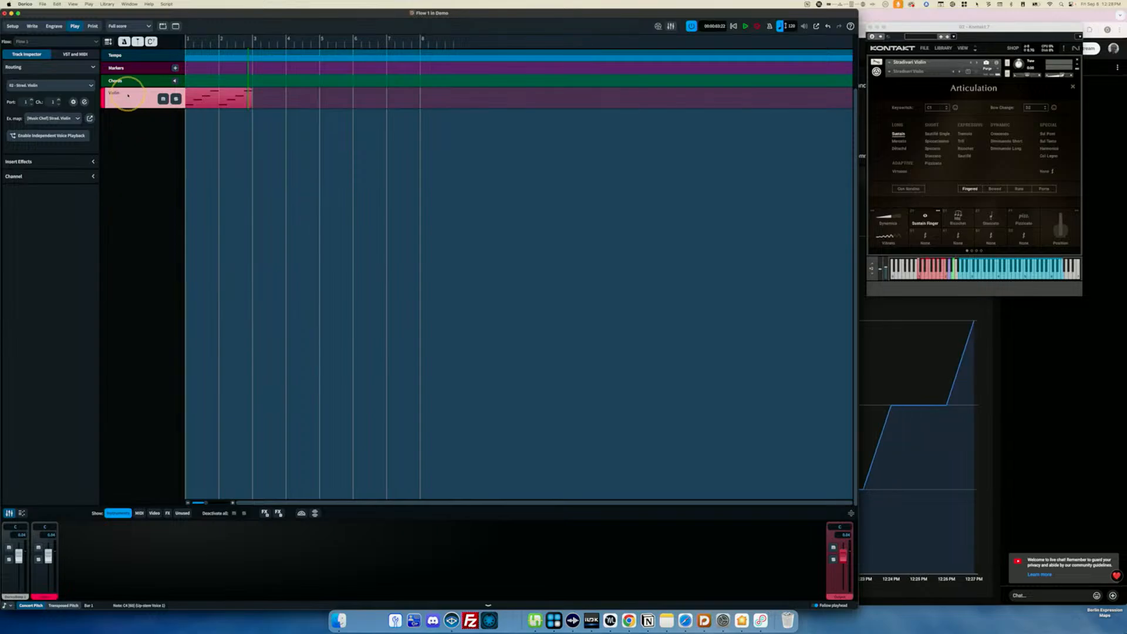
Show both violin bars in an enlarged Key Editor in Write mode and examine the Playing Techniques lane.
click(32, 26)
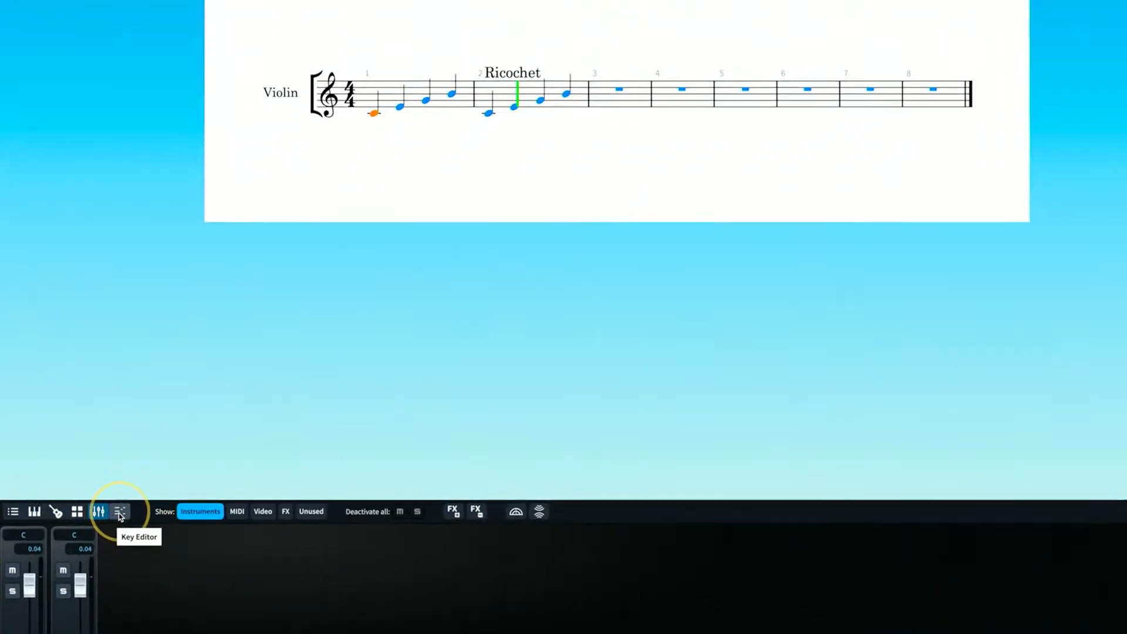
click(117, 514)
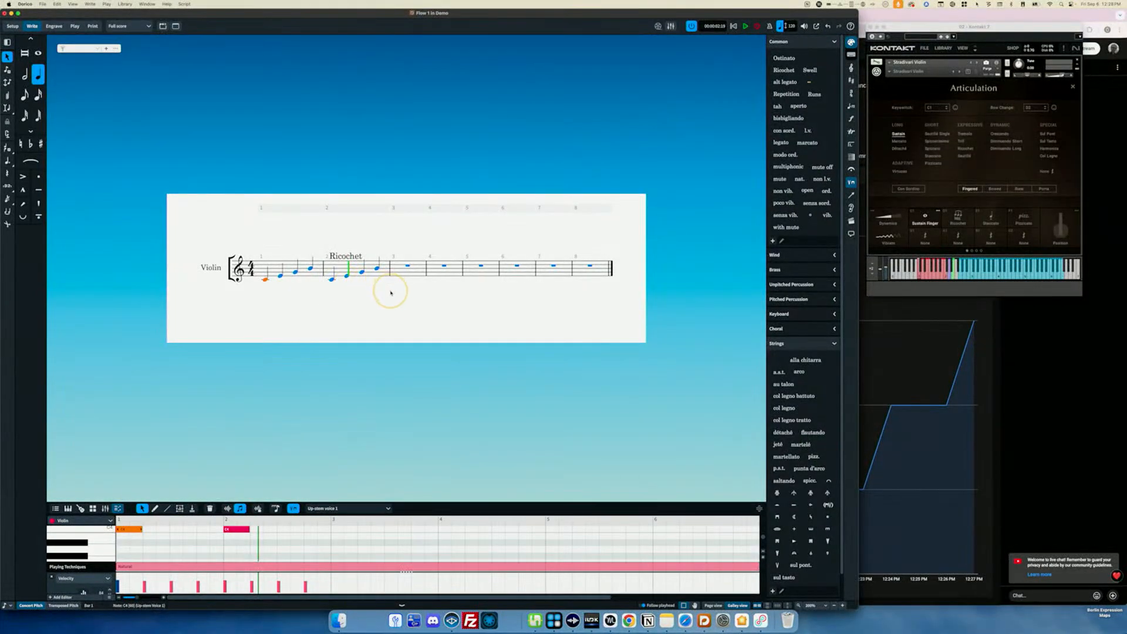
drag(390, 292, 266, 250)
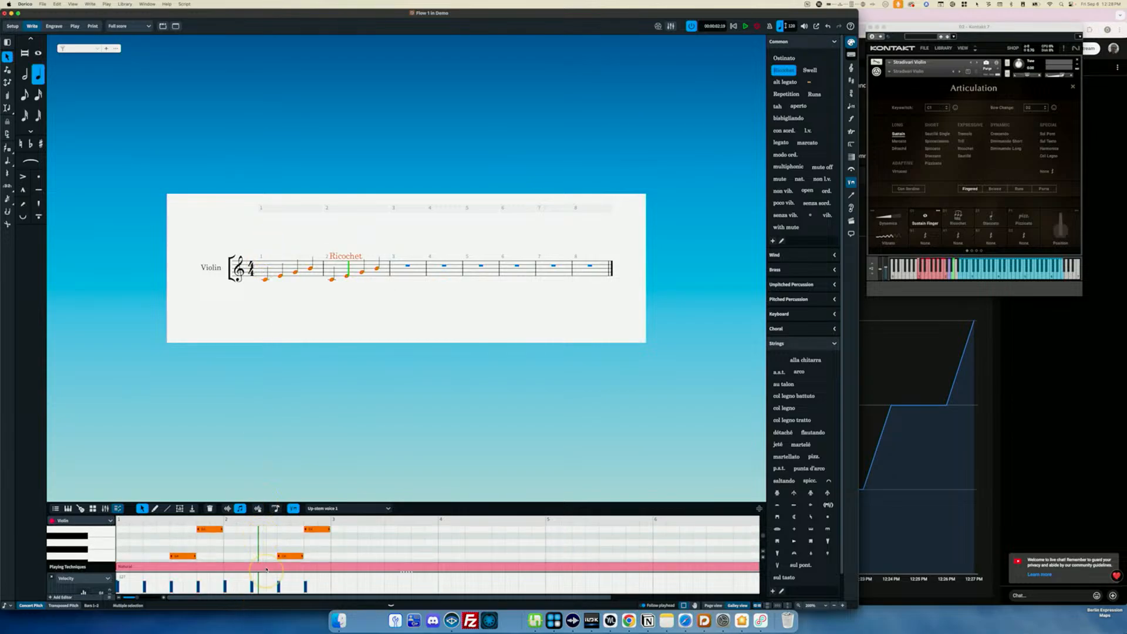
scroll(252, 545, up, 2)
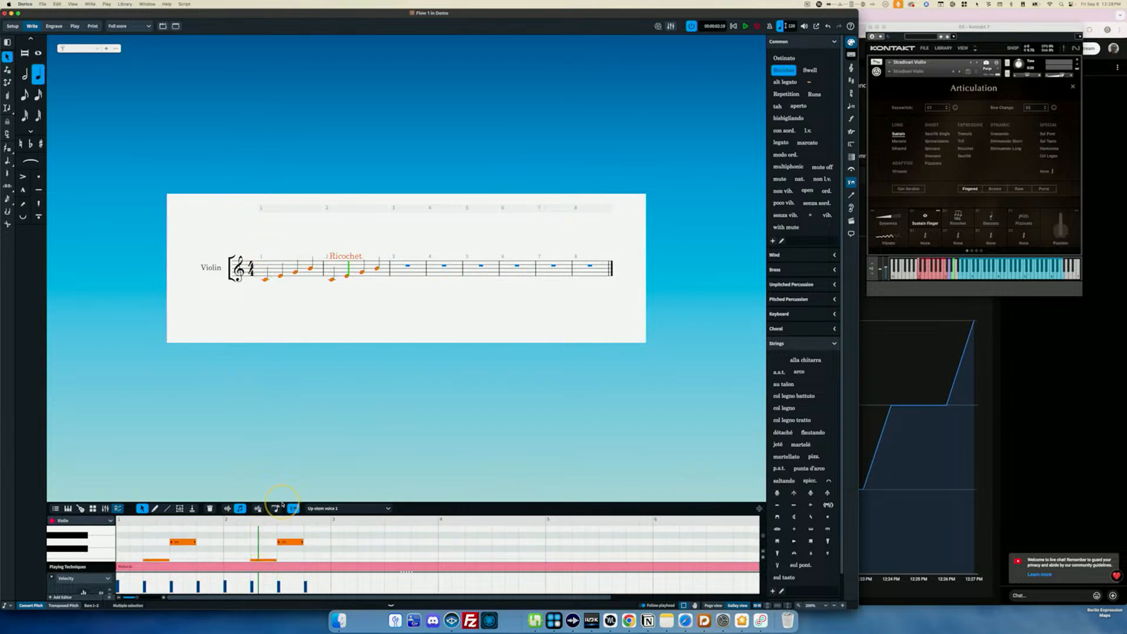
drag(282, 502, 277, 327)
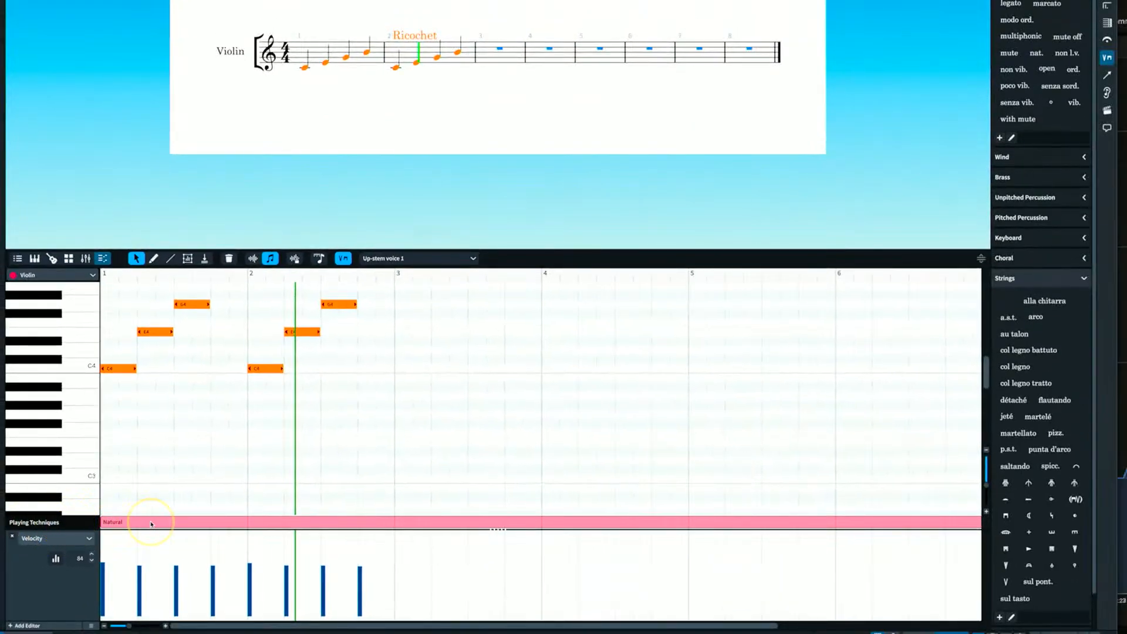
scroll(309, 292, up, 3)
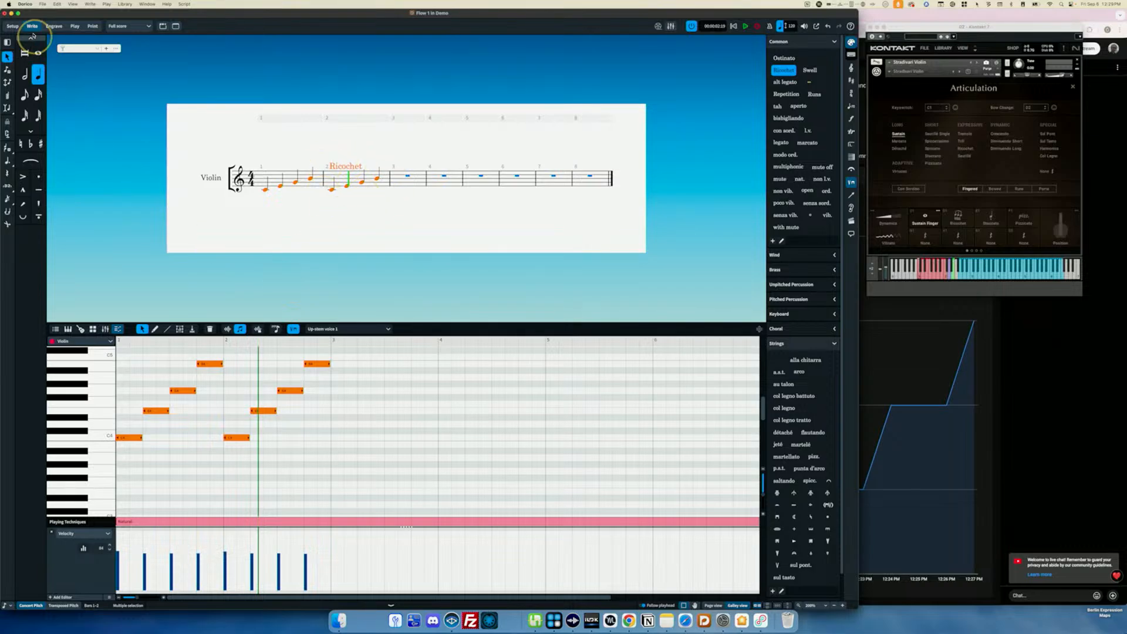
Open the violin track's expression map for editing in Play mode and select its Init switch.
click(75, 27)
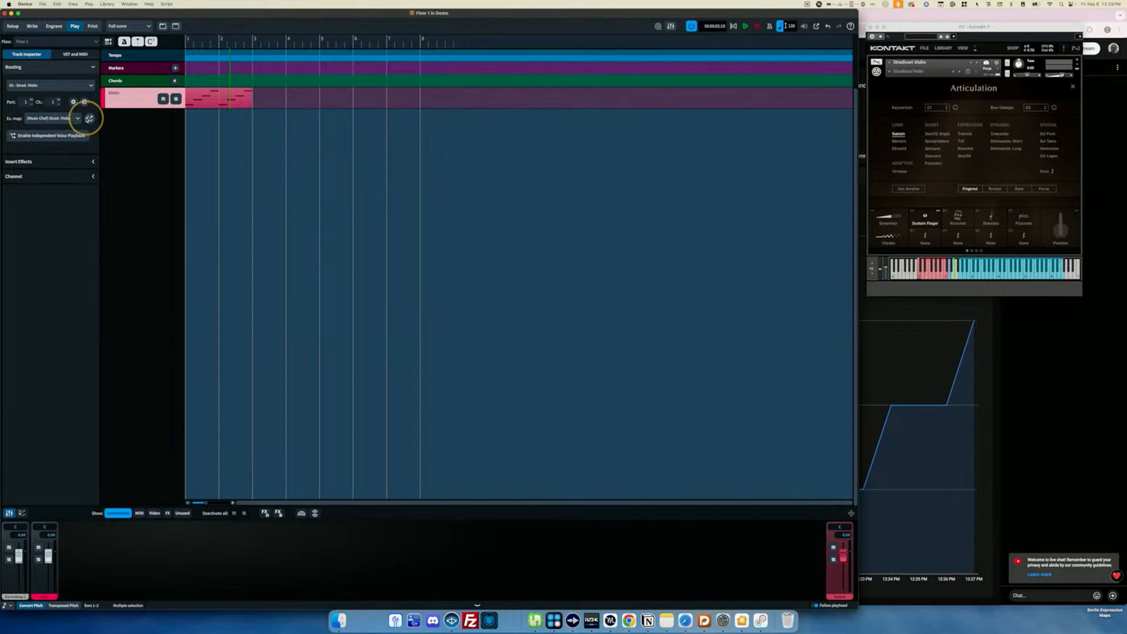
click(89, 118)
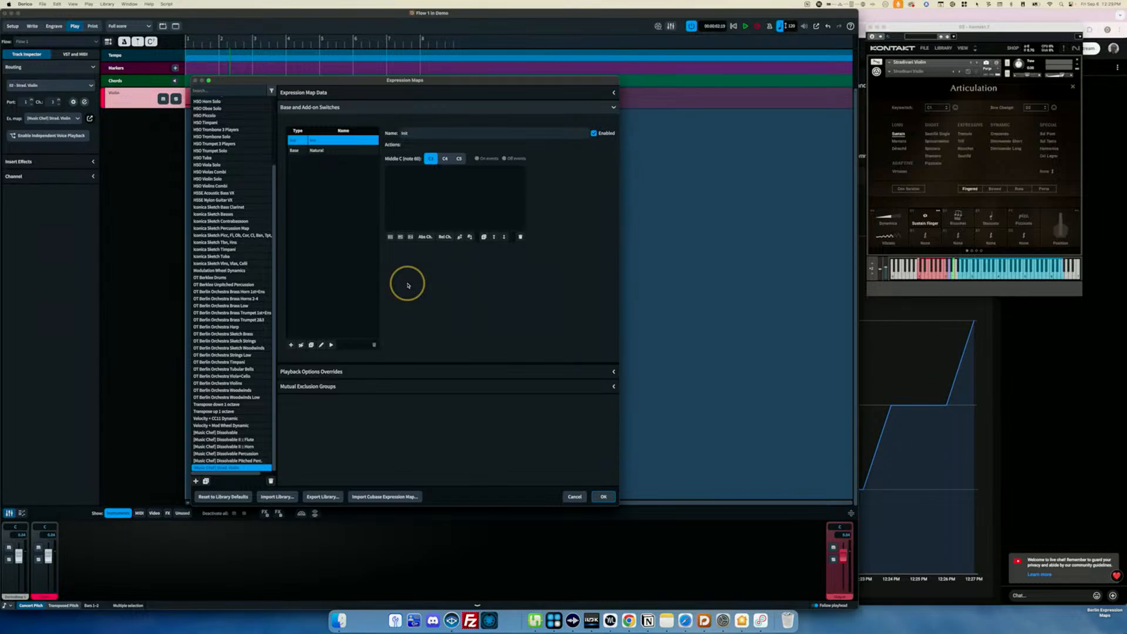
click(316, 151)
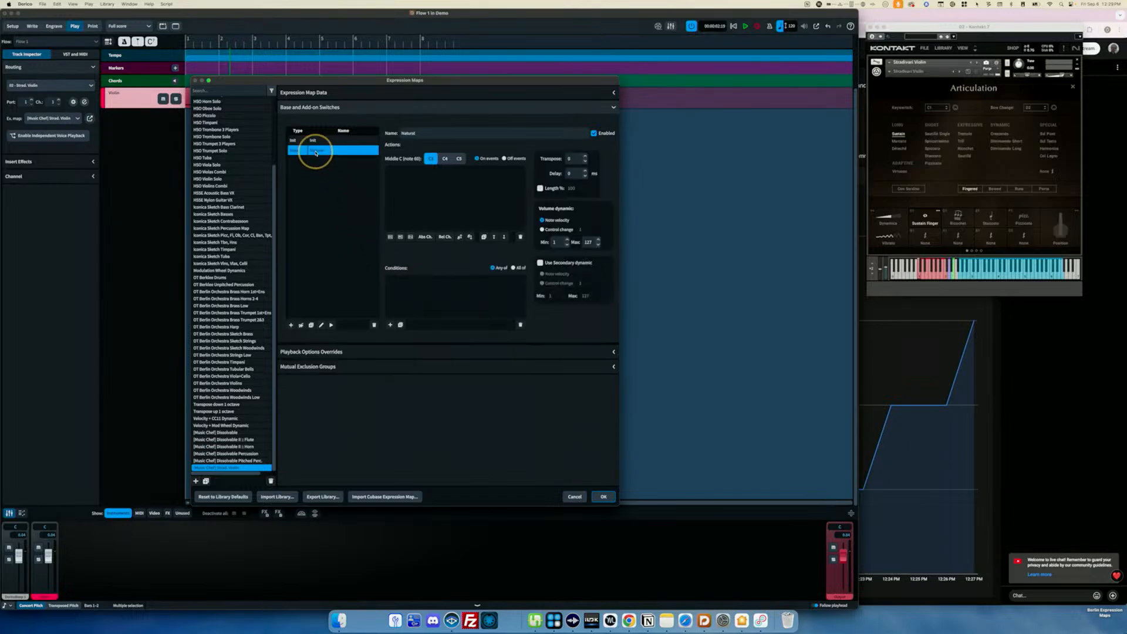
click(323, 141)
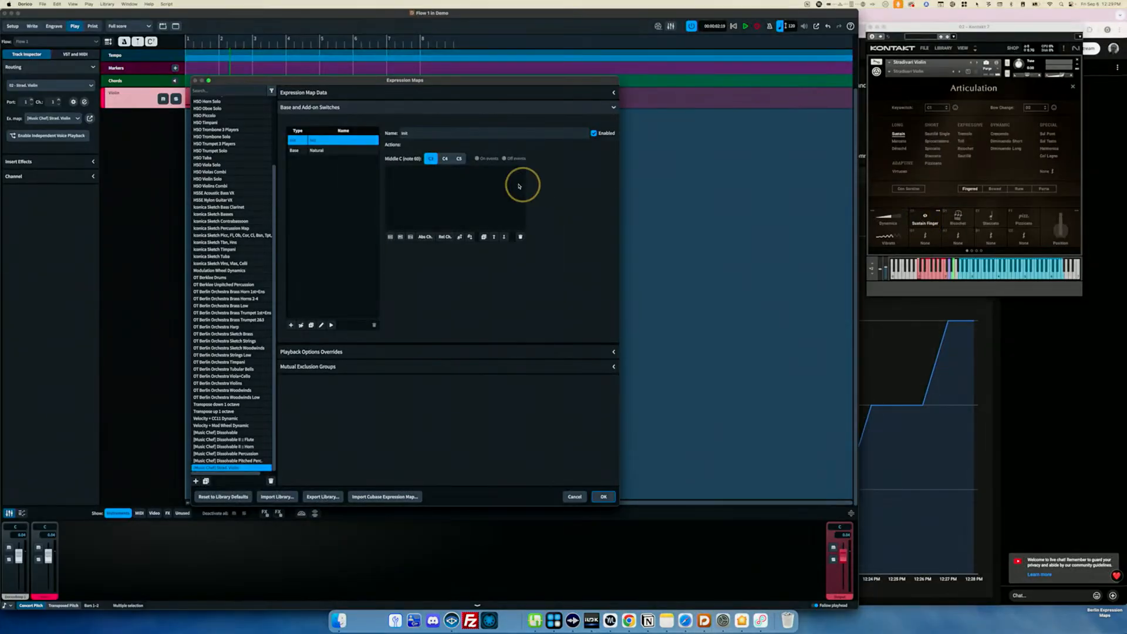
click(399, 237)
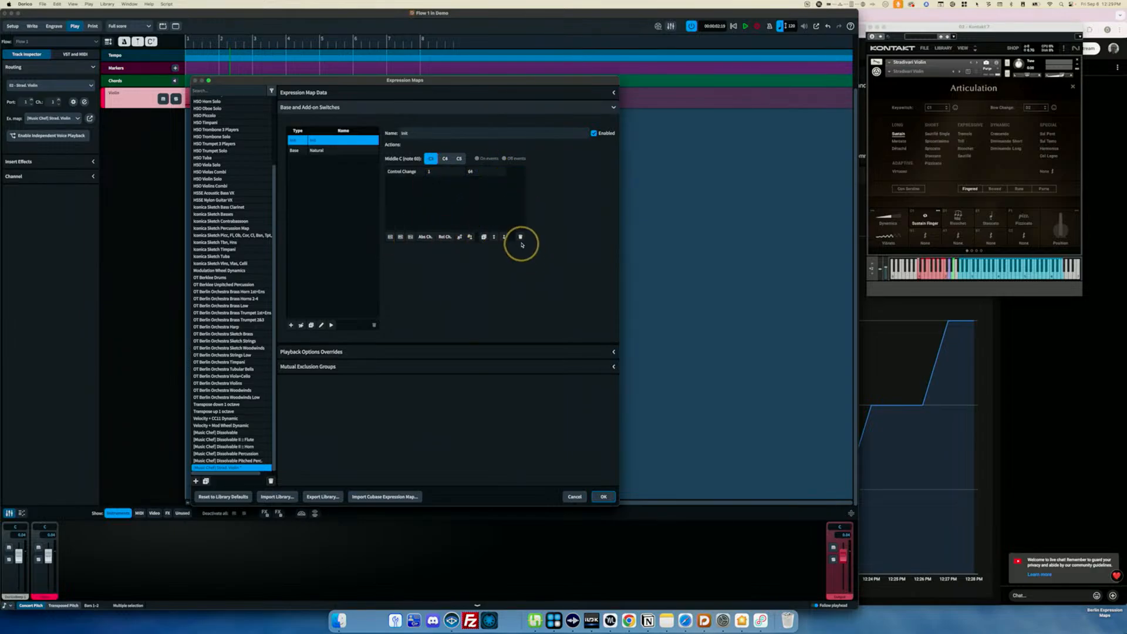
click(487, 172)
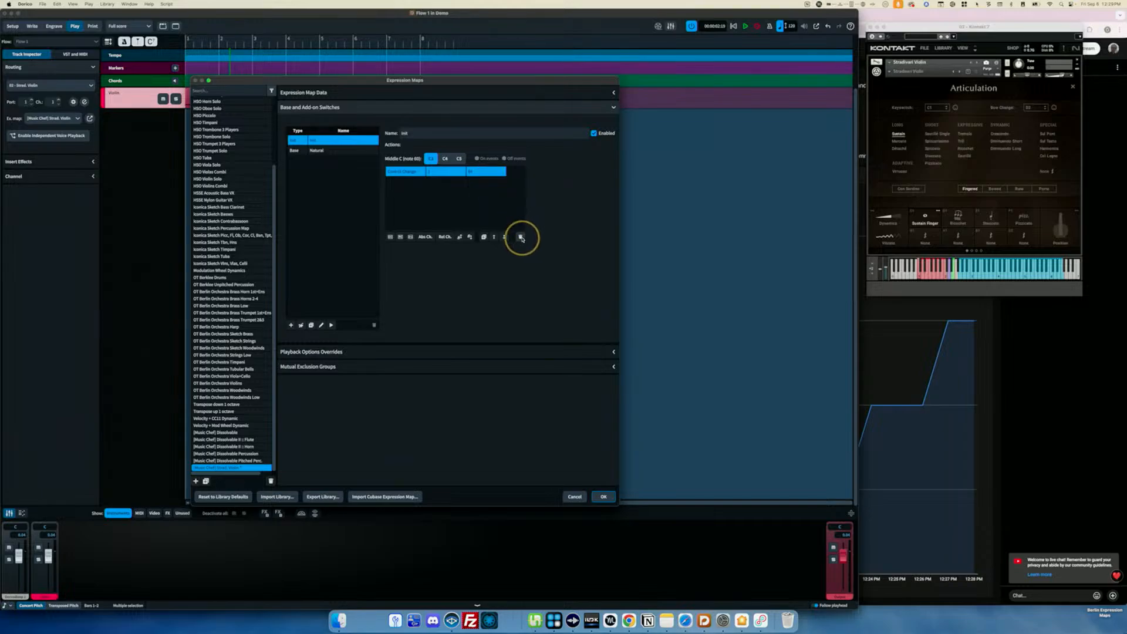
click(521, 237)
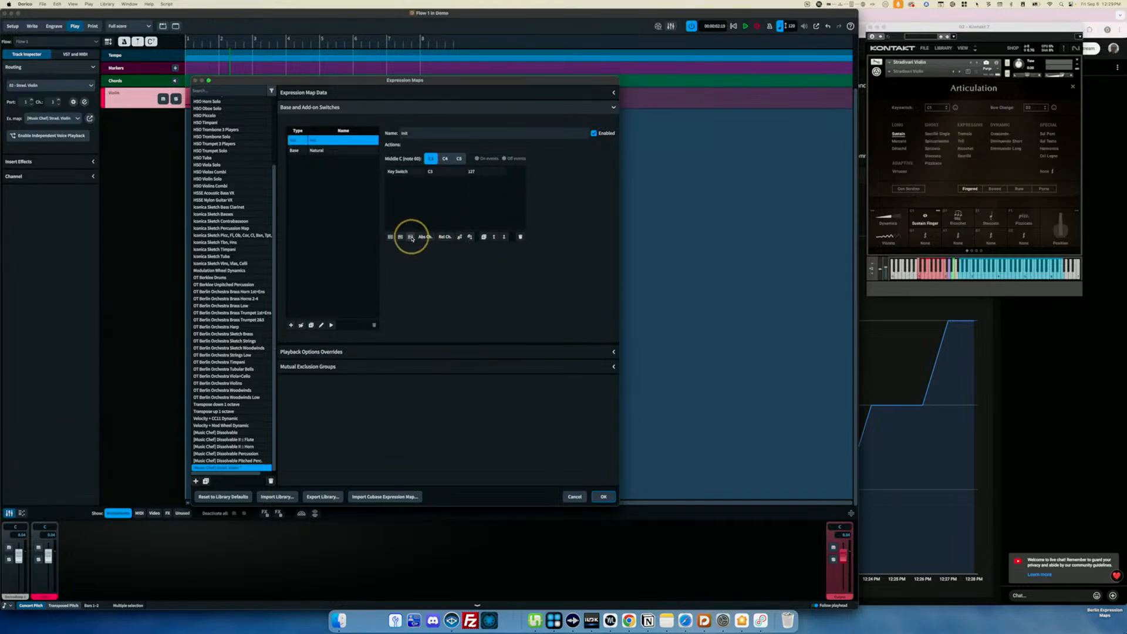
Add a key switch action to the Init switch and change its note.
double_click(439, 174)
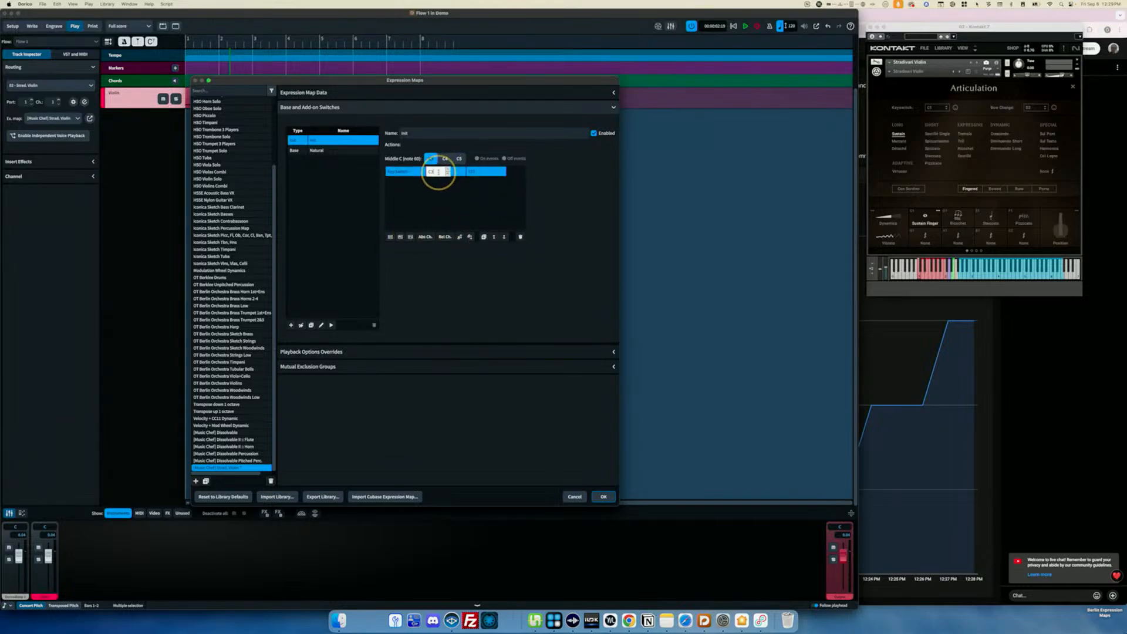
key(BackSpace)
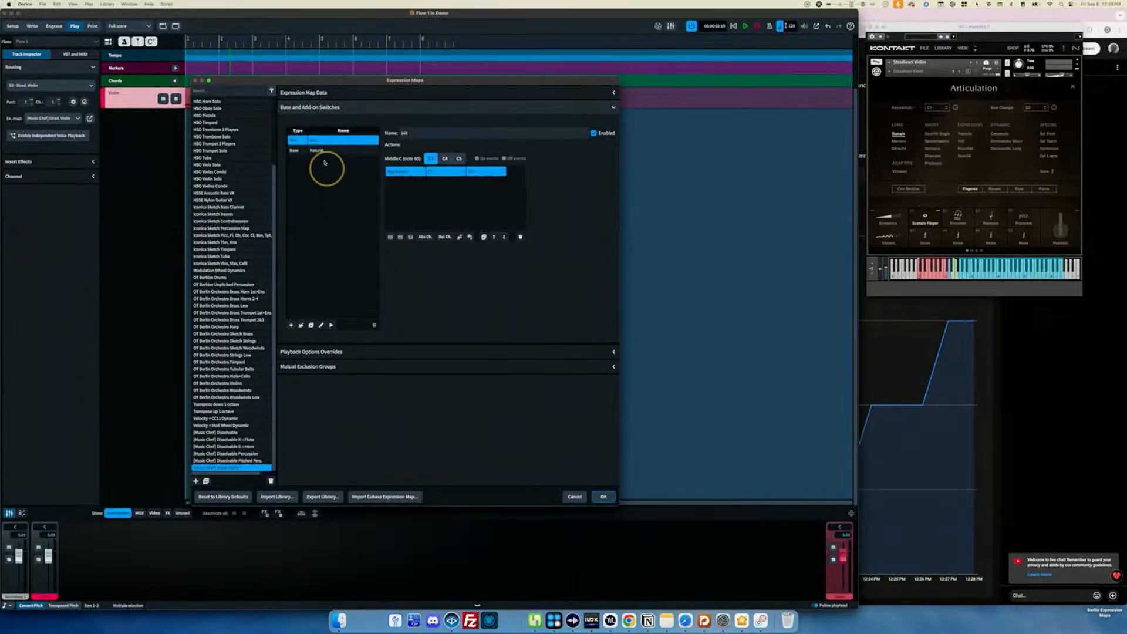
Add a key switch action to the Natural base switch and set its note to C1.
click(323, 152)
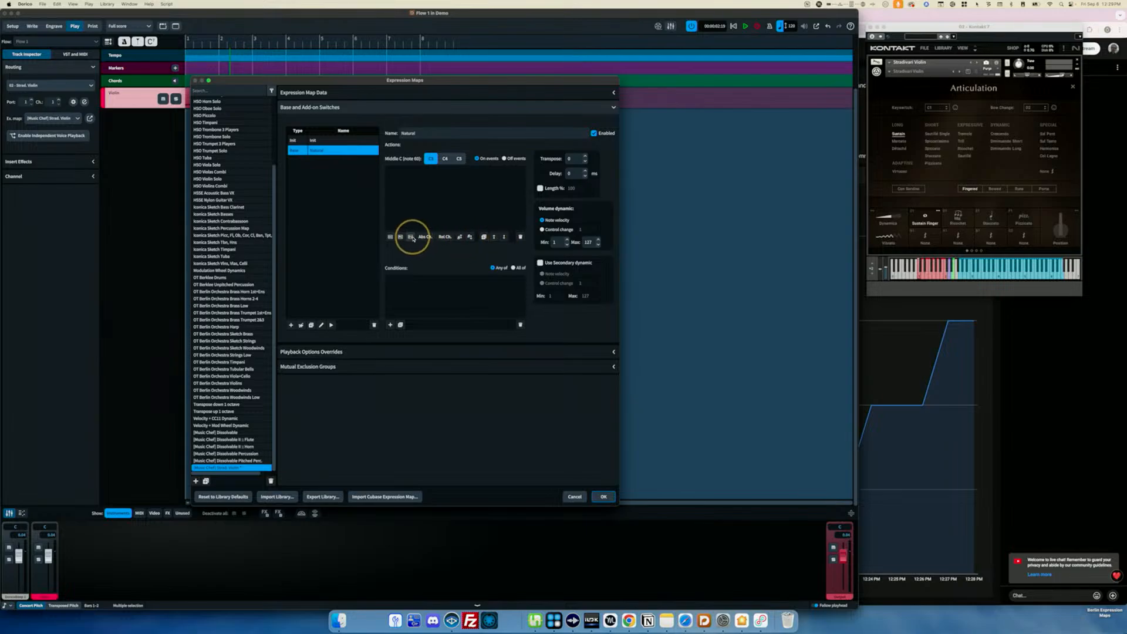
double_click(434, 171)
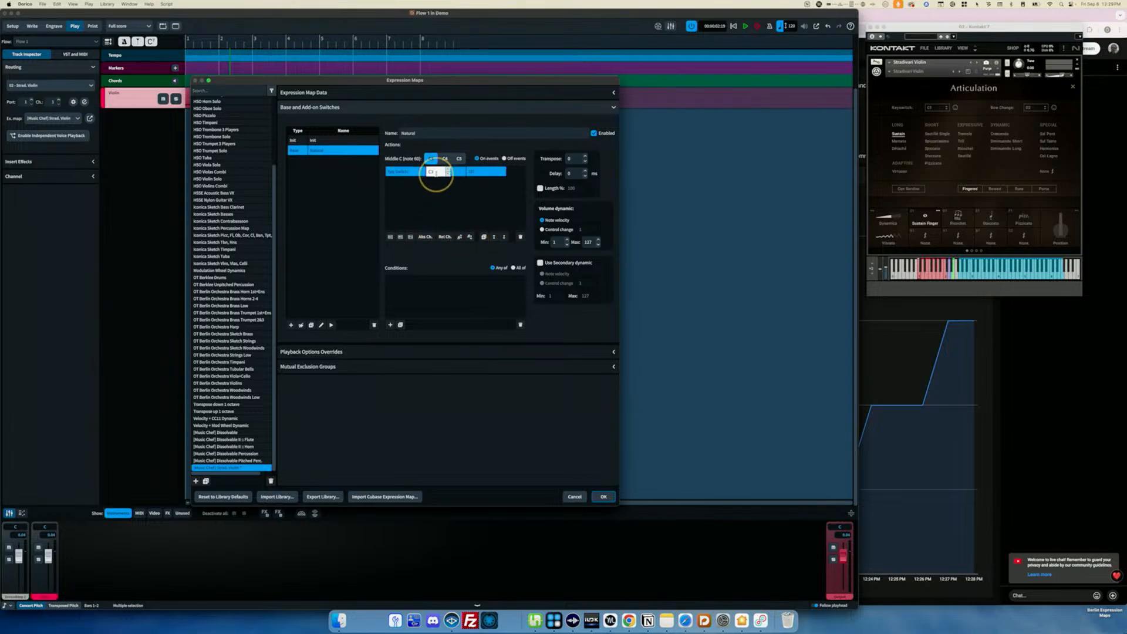
key(BackSpace)
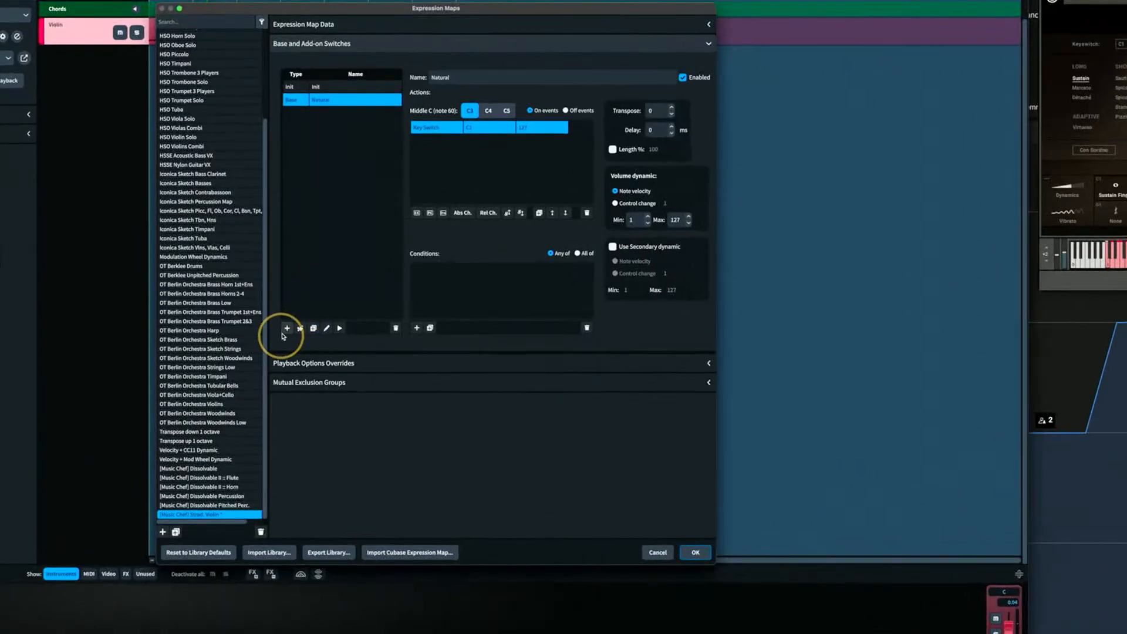
Add a base switch for the Ricochet playback technique to the expression map.
click(291, 325)
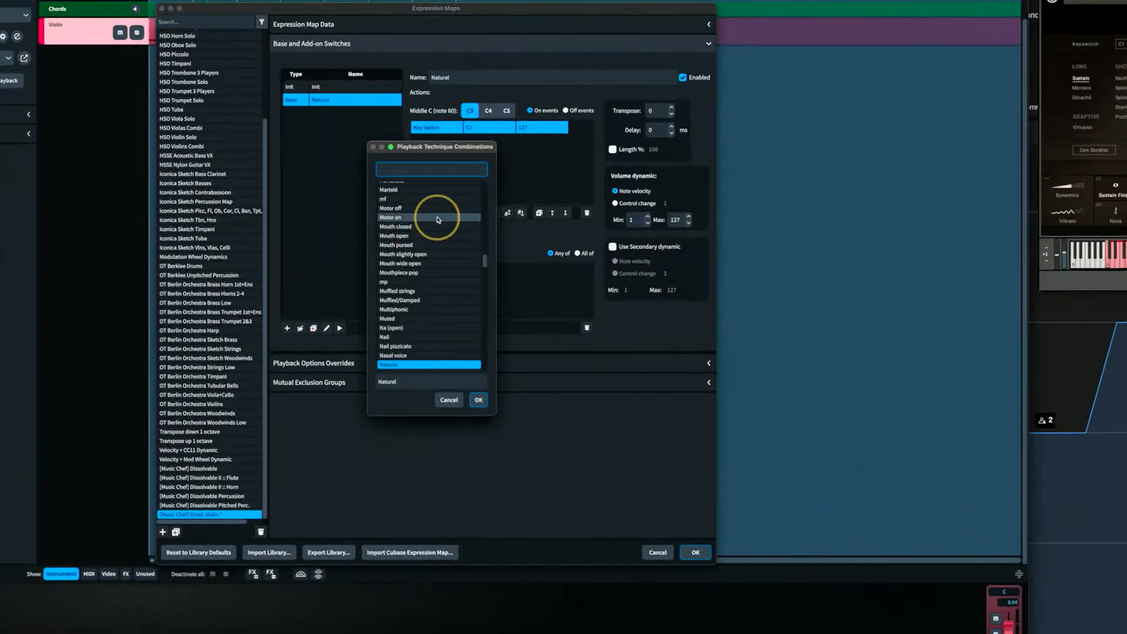
text(ric)
key(Return)
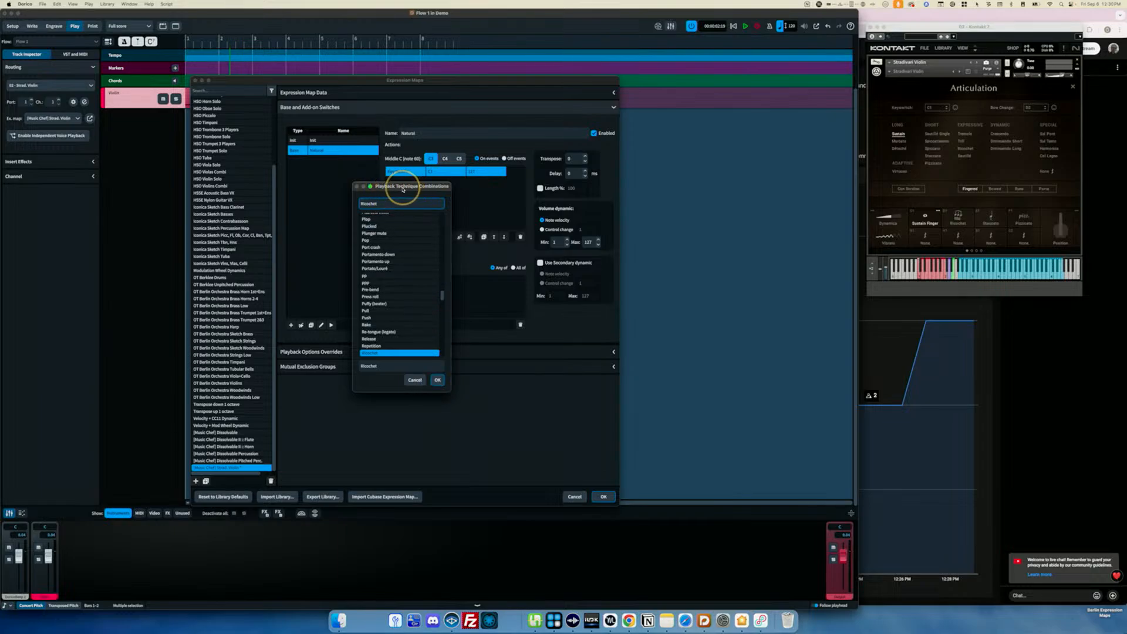
click(438, 381)
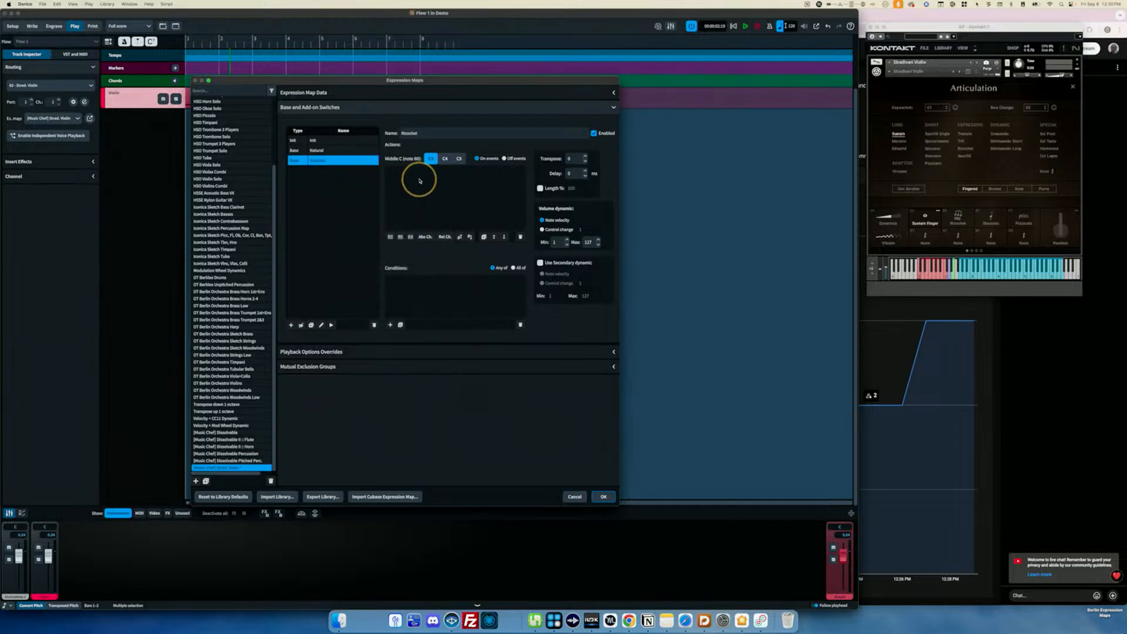
Add a key switch action with note D1 to the Ricochet switch and save the expression map changes.
click(410, 238)
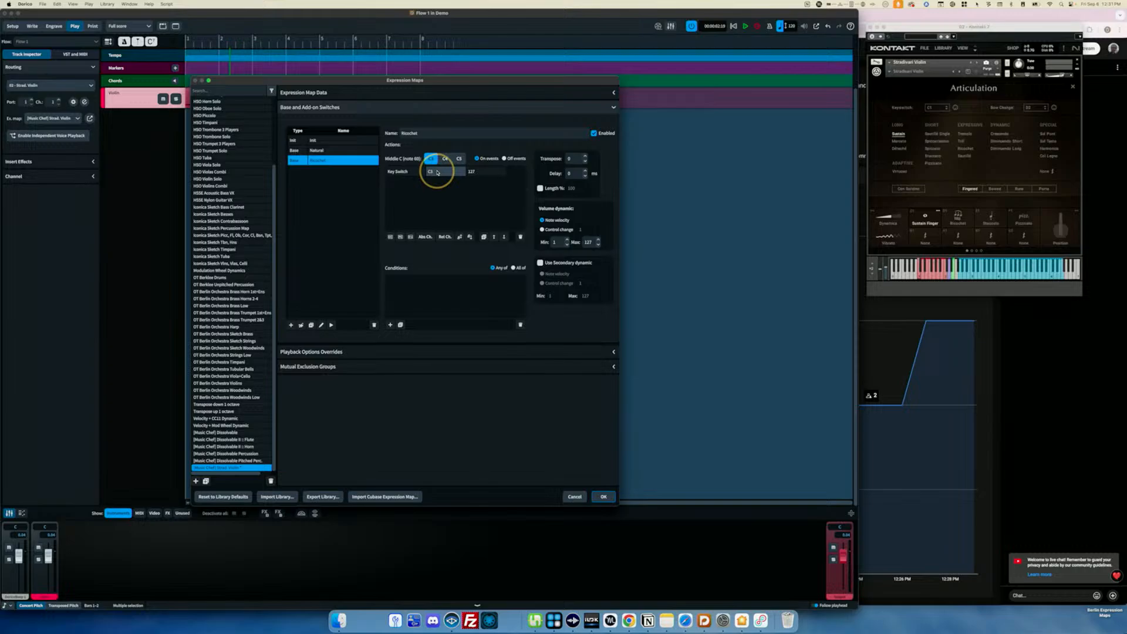
click(437, 172)
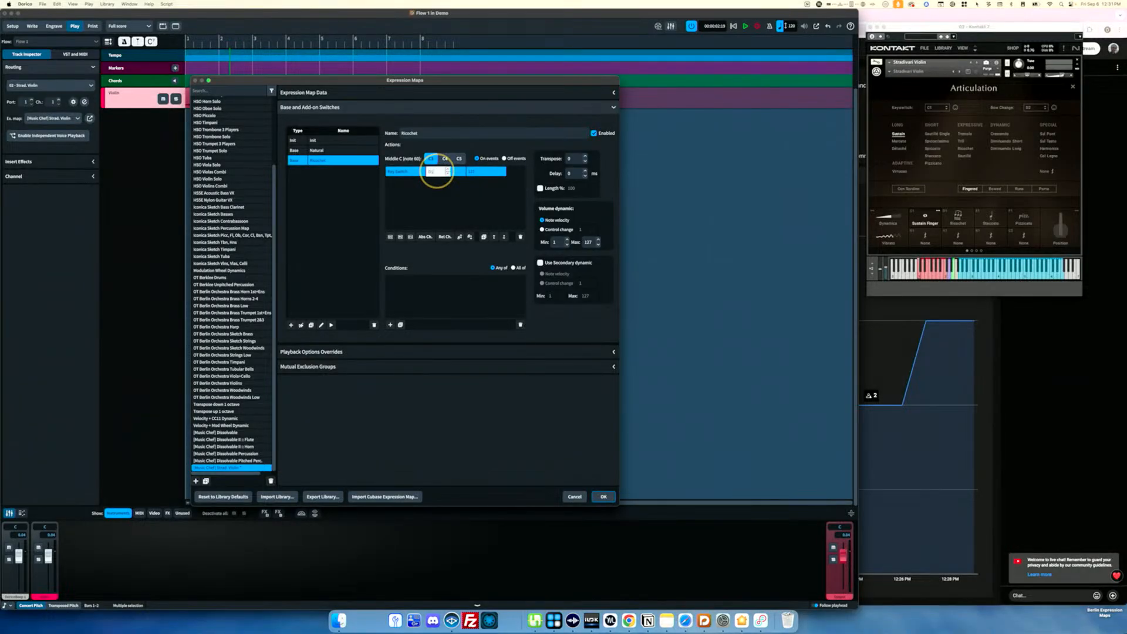
click(327, 150)
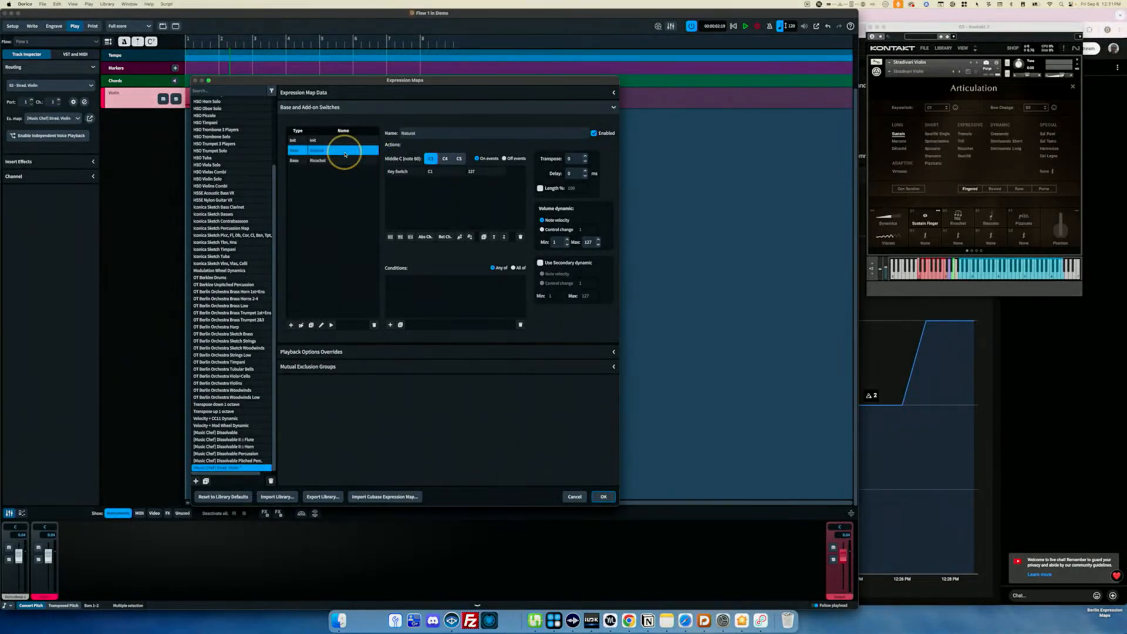
click(340, 159)
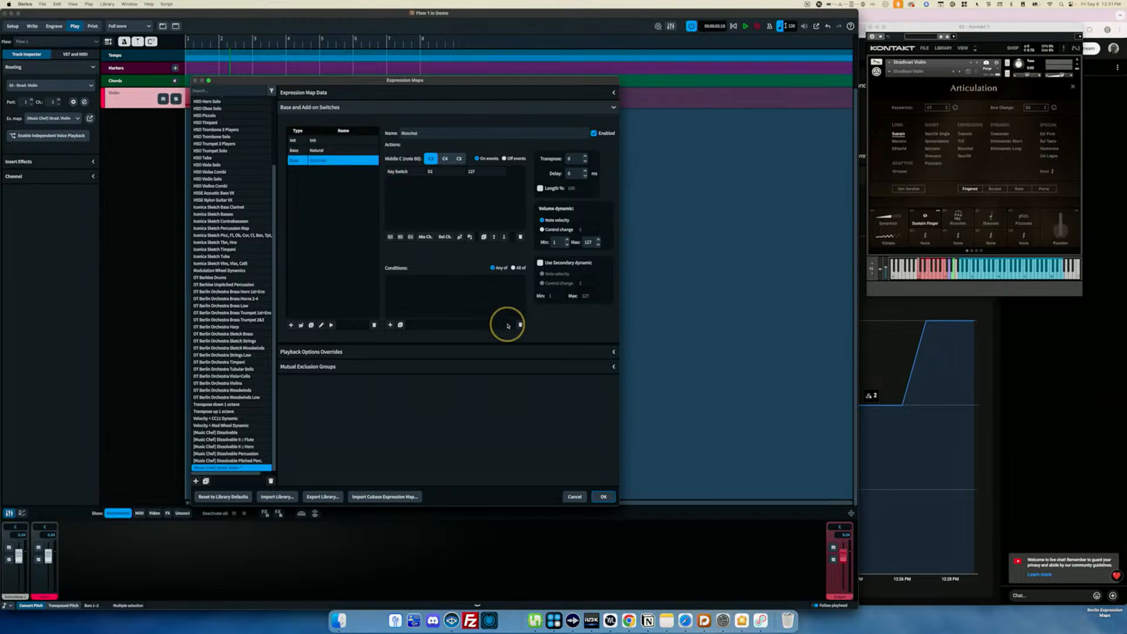
click(604, 497)
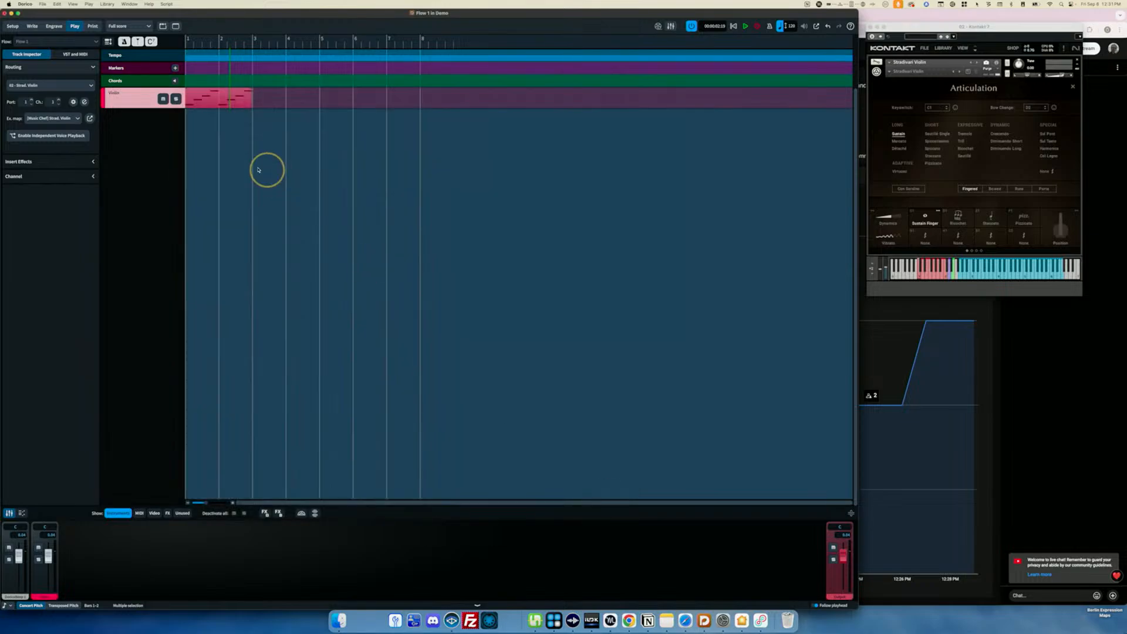
Play the two violin bars from the first note in Write mode.
click(30, 27)
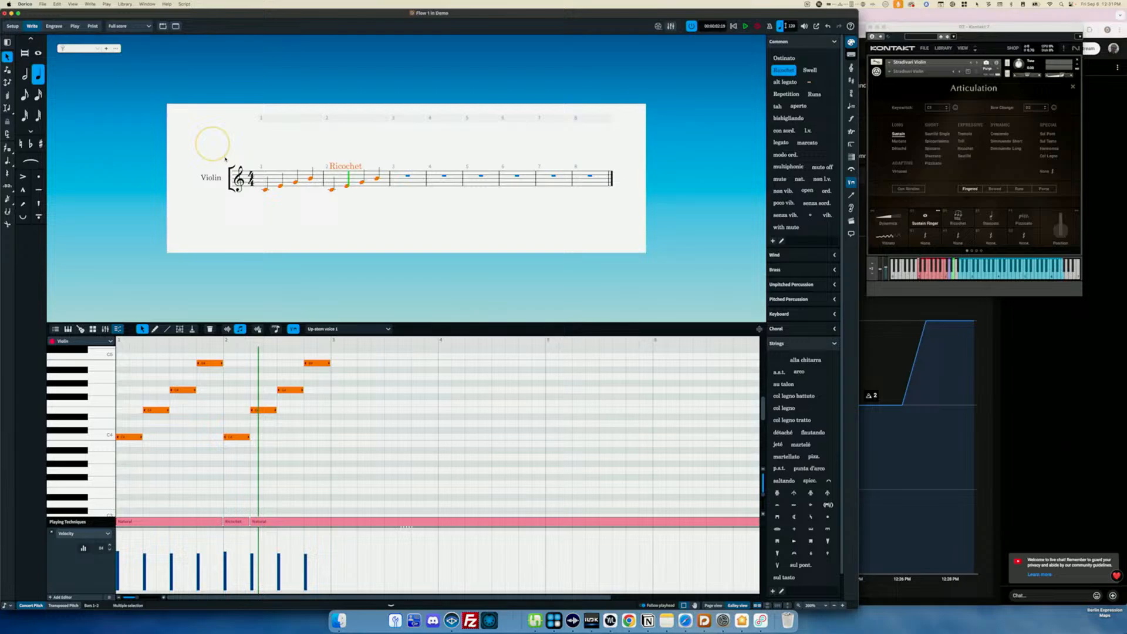
click(266, 192)
key(p)
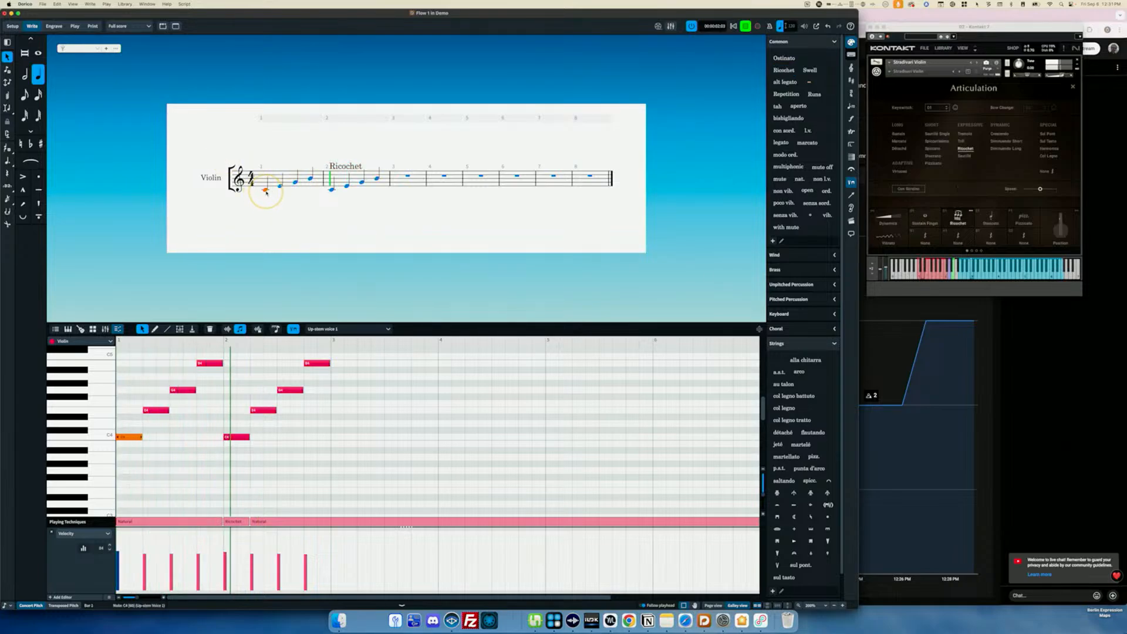
key(space)
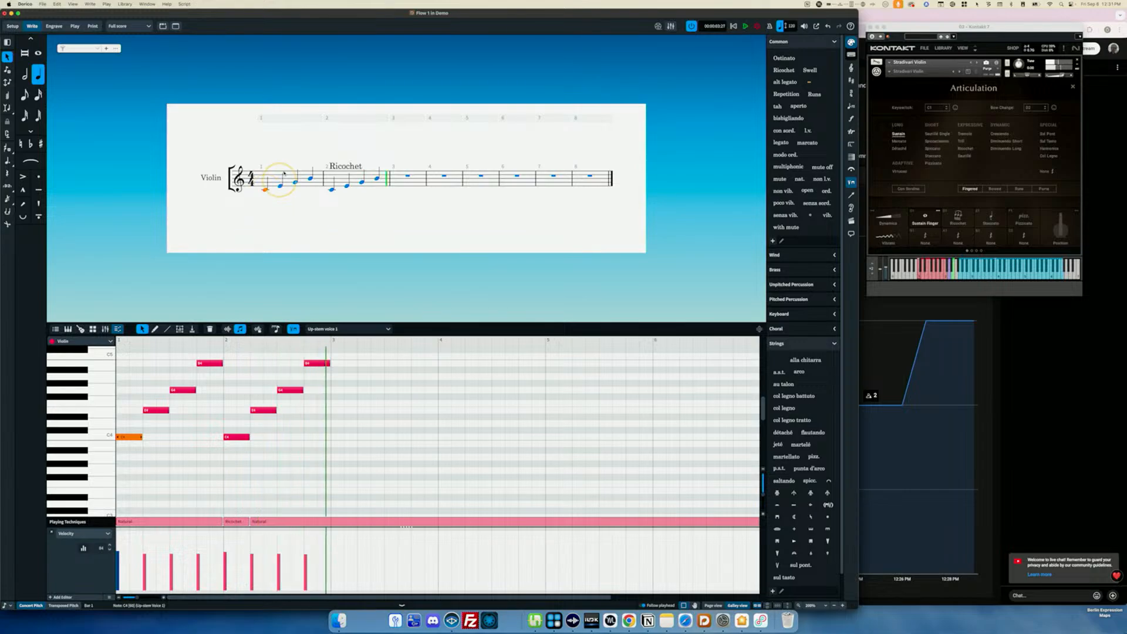
Audition the first two notes of bar 2 and inspect the span of the Ricochet marking.
click(348, 188)
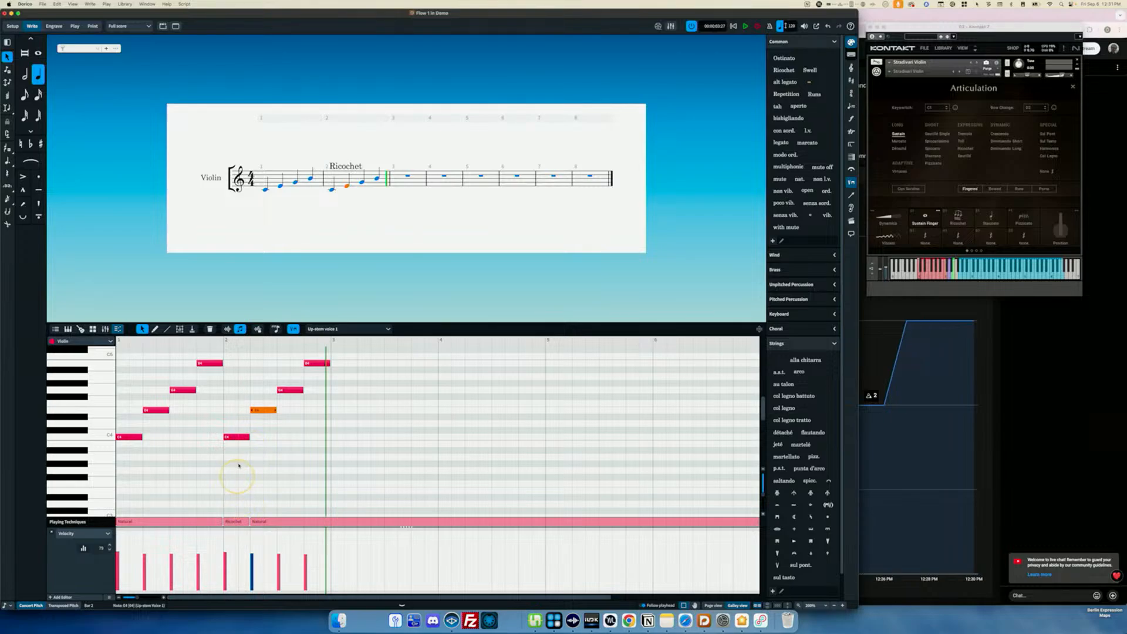
click(339, 169)
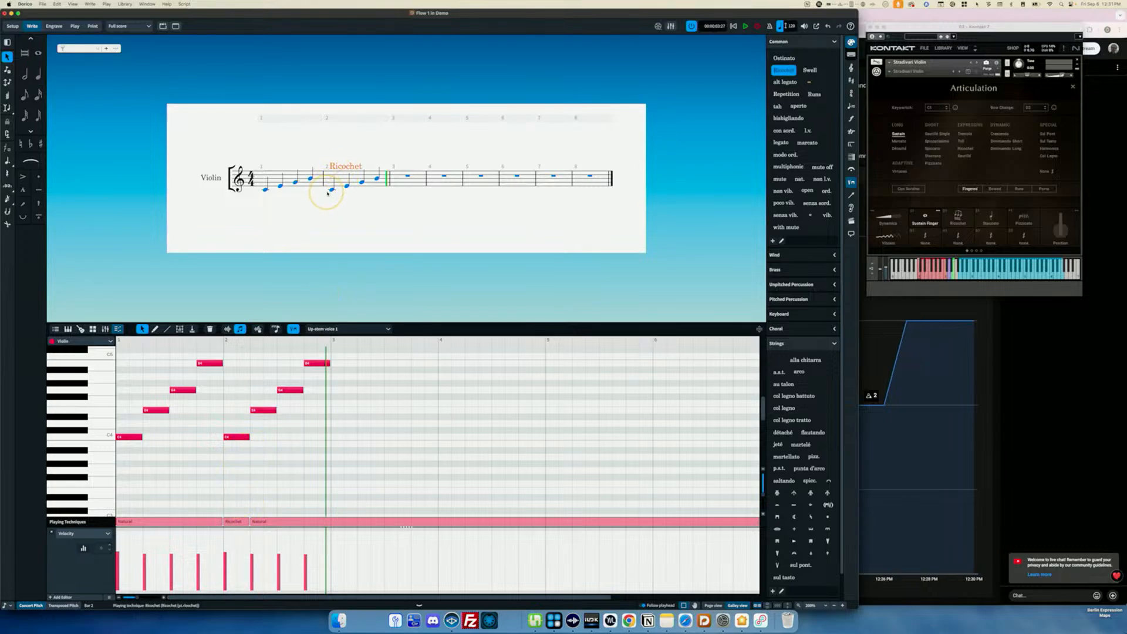
click(330, 191)
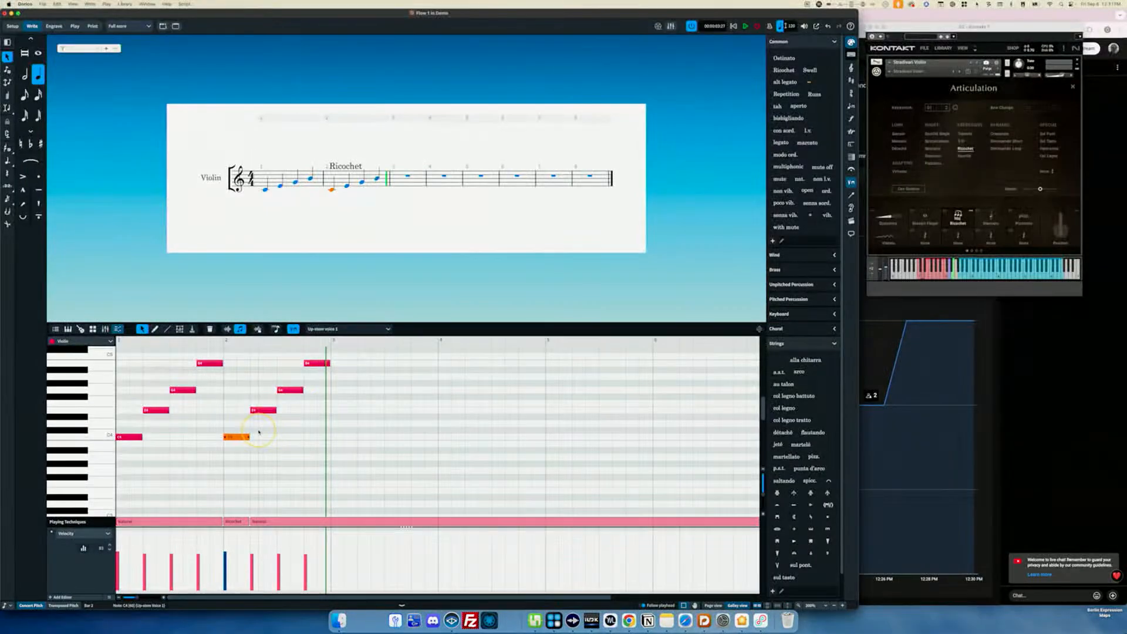
click(113, 7)
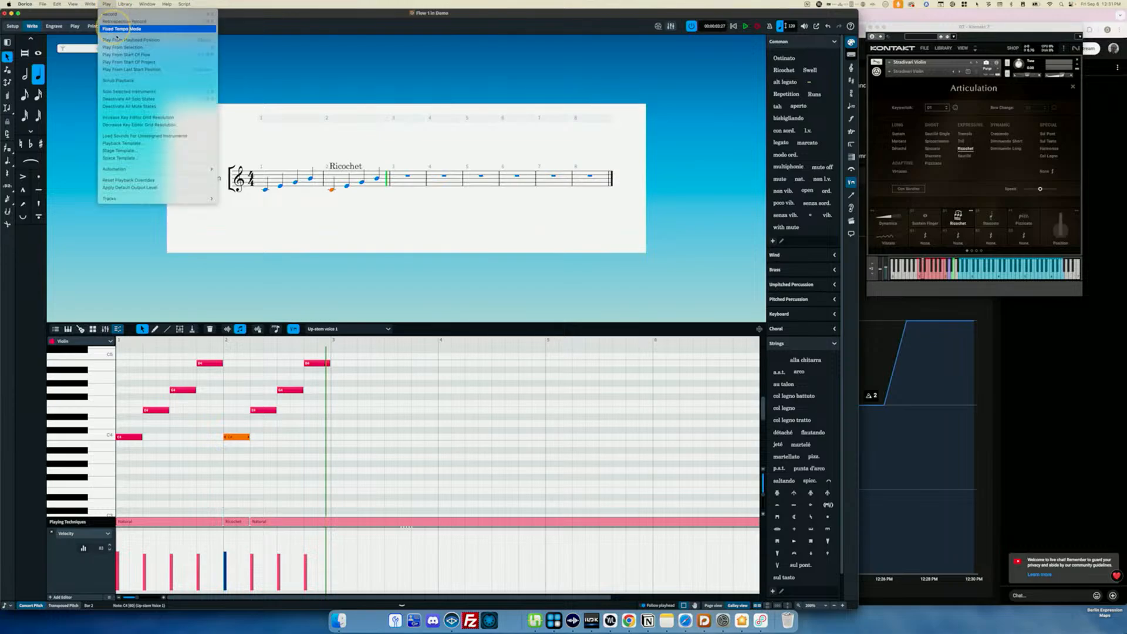
mouse_move(125, 5)
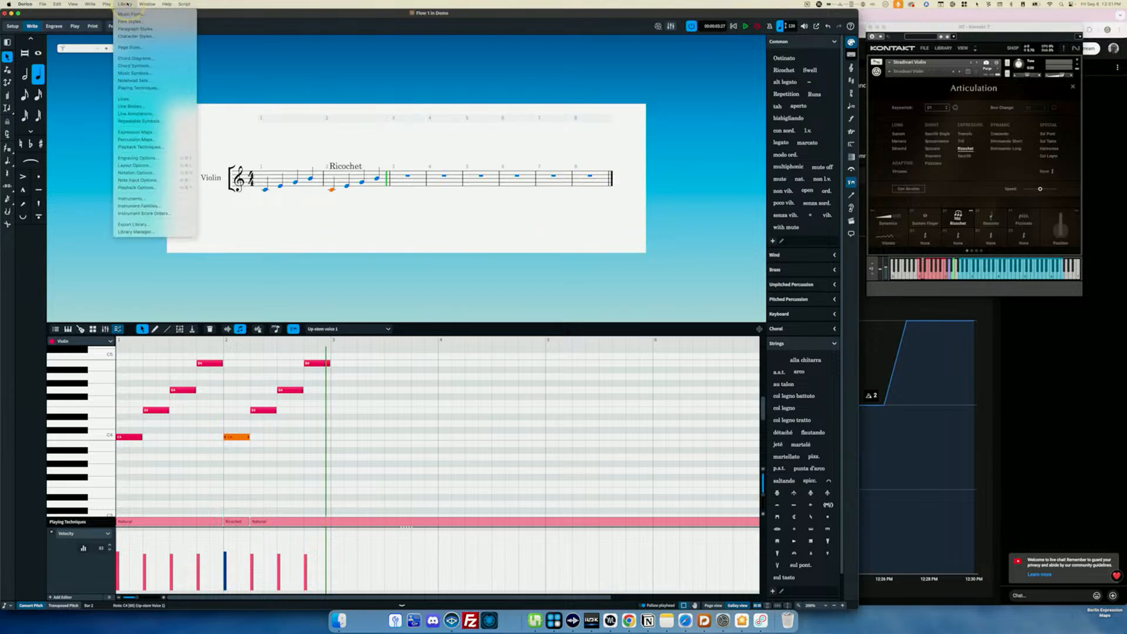
click(140, 87)
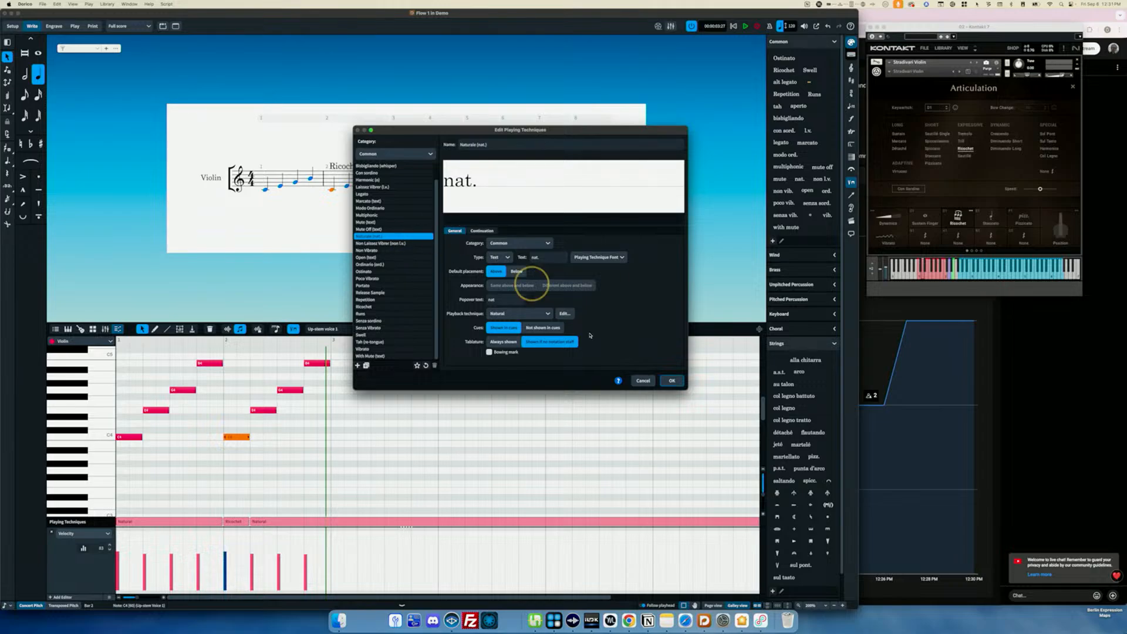
click(642, 379)
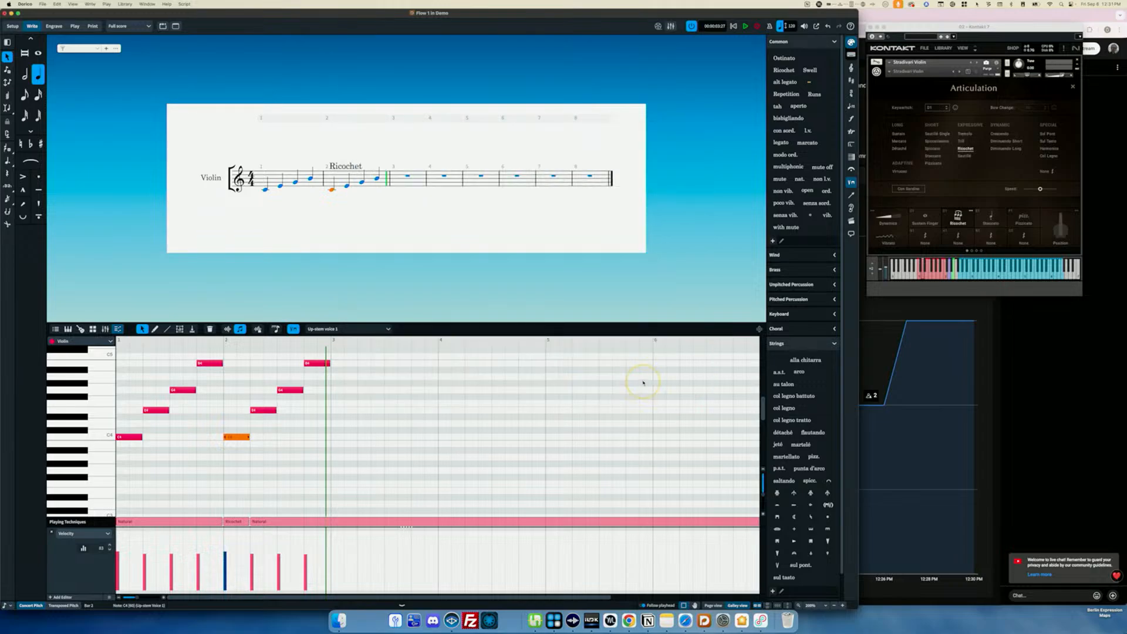
Set the articulation type of the Ricochet playback technique in the Lengths category to Direction, and select the Ricochet marking in the score.
click(125, 3)
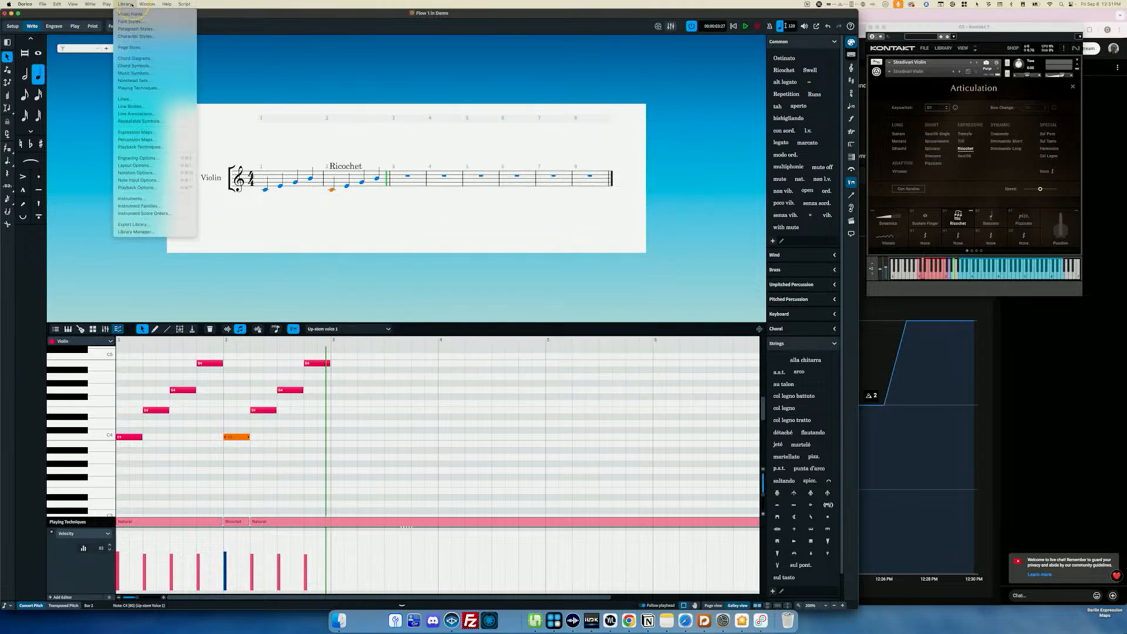
click(141, 146)
scroll(291, 220, down, 3)
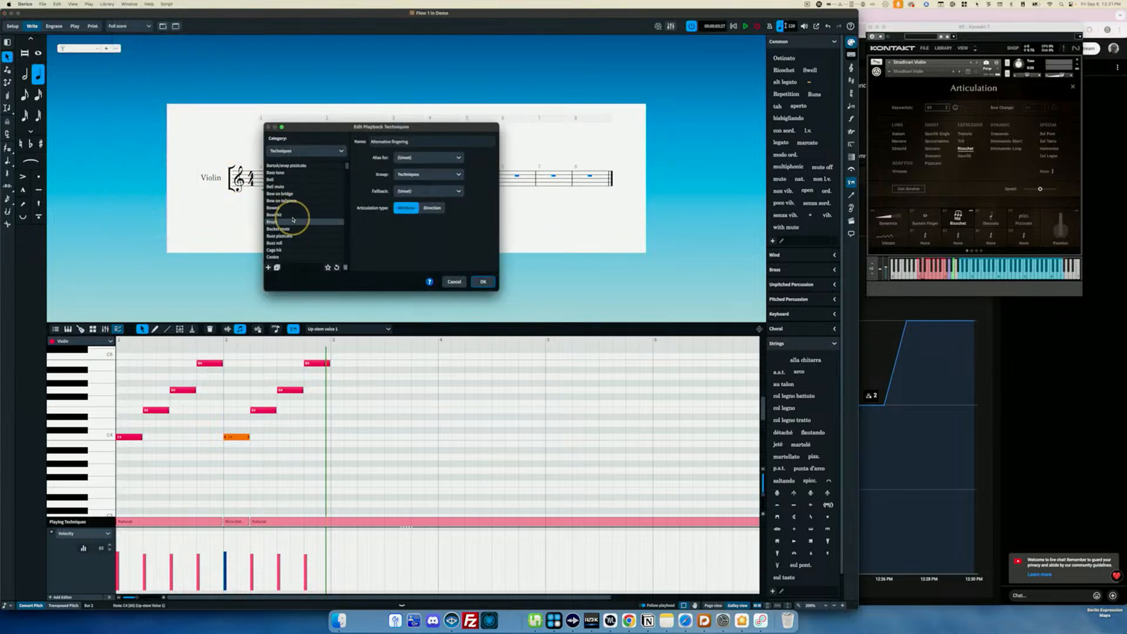
click(287, 150)
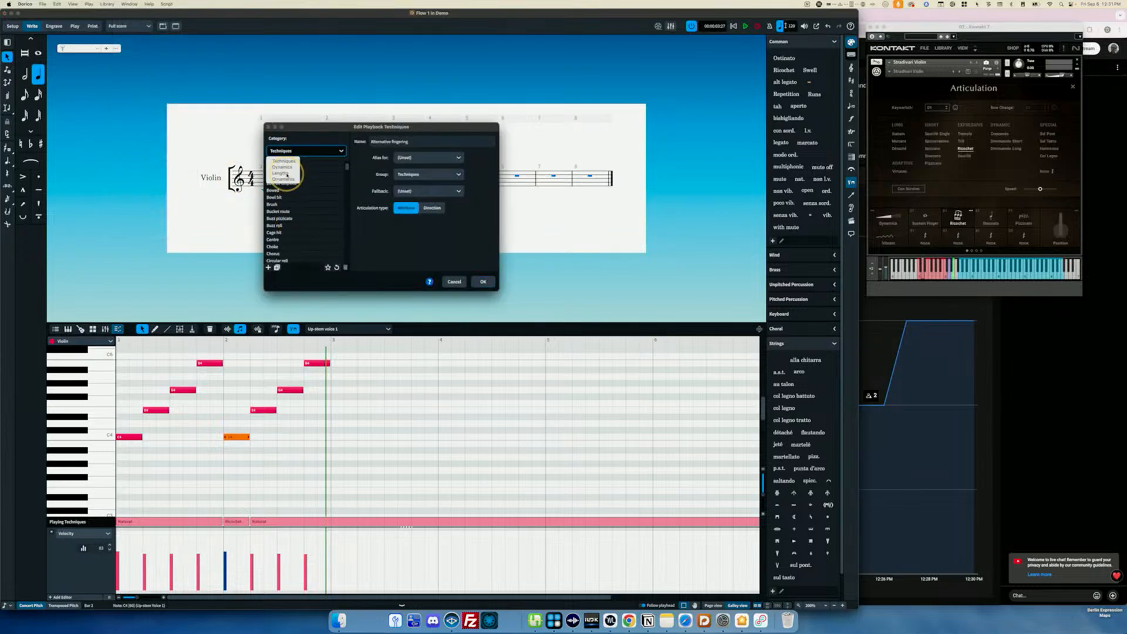
click(281, 173)
click(284, 217)
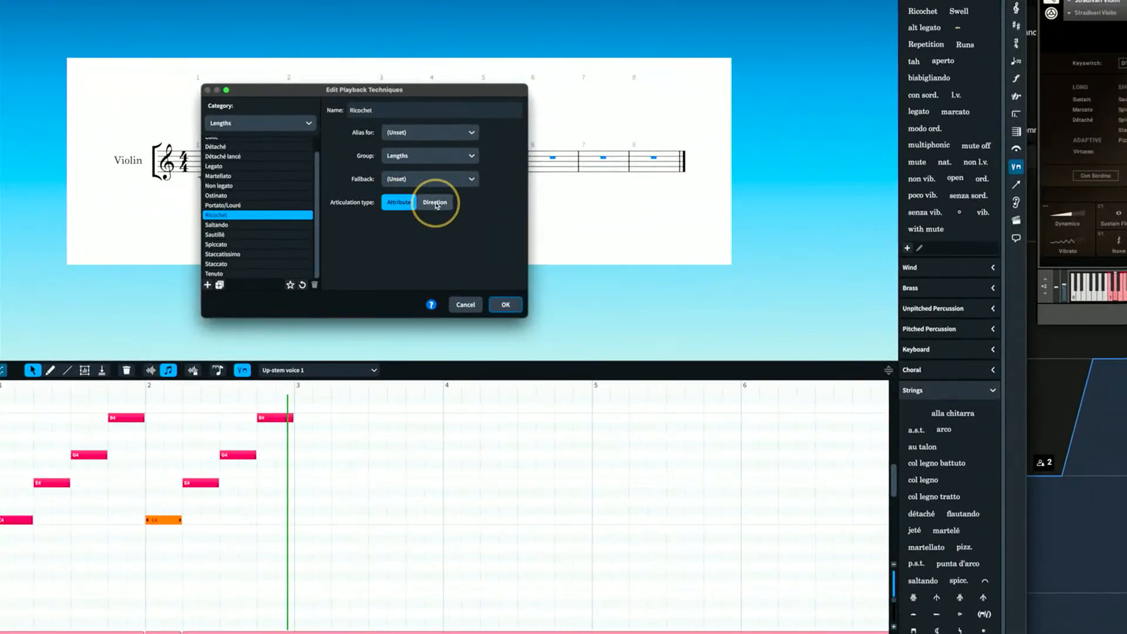
click(435, 202)
click(506, 306)
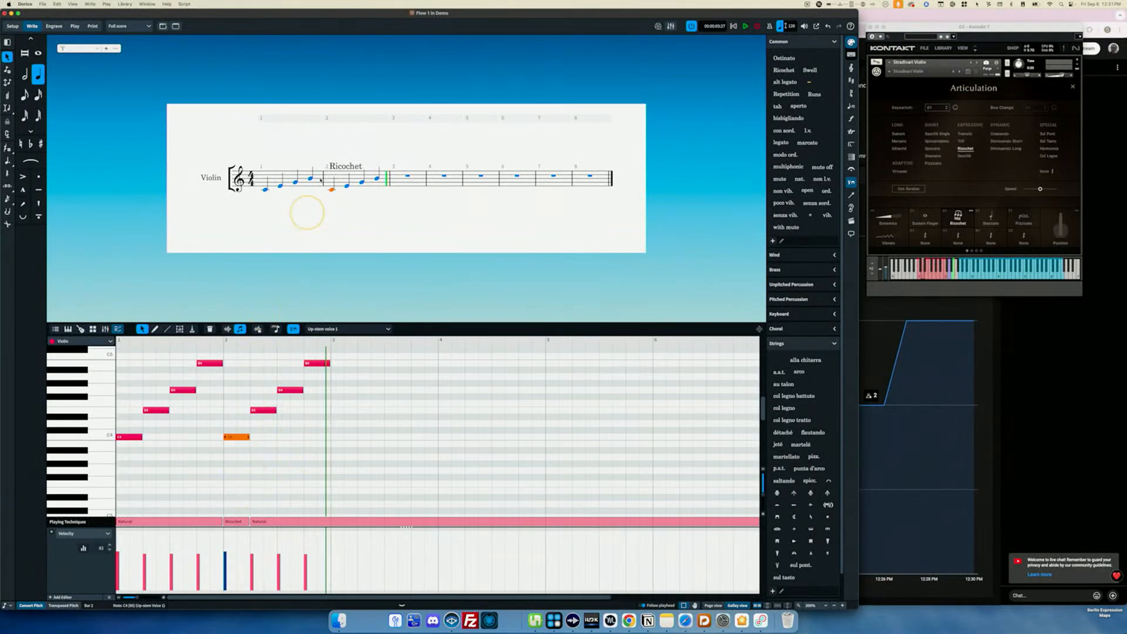
click(339, 168)
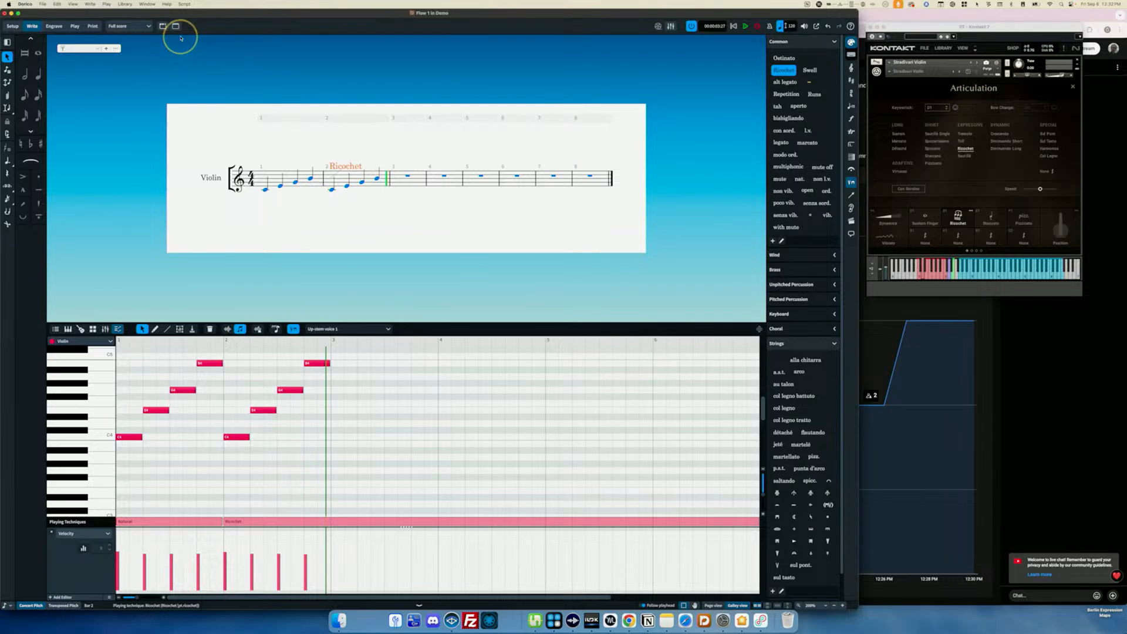
Return the Ricochet playback technique's articulation type to Attribute and clear the selection in the score.
click(107, 4)
mouse_move(125, 5)
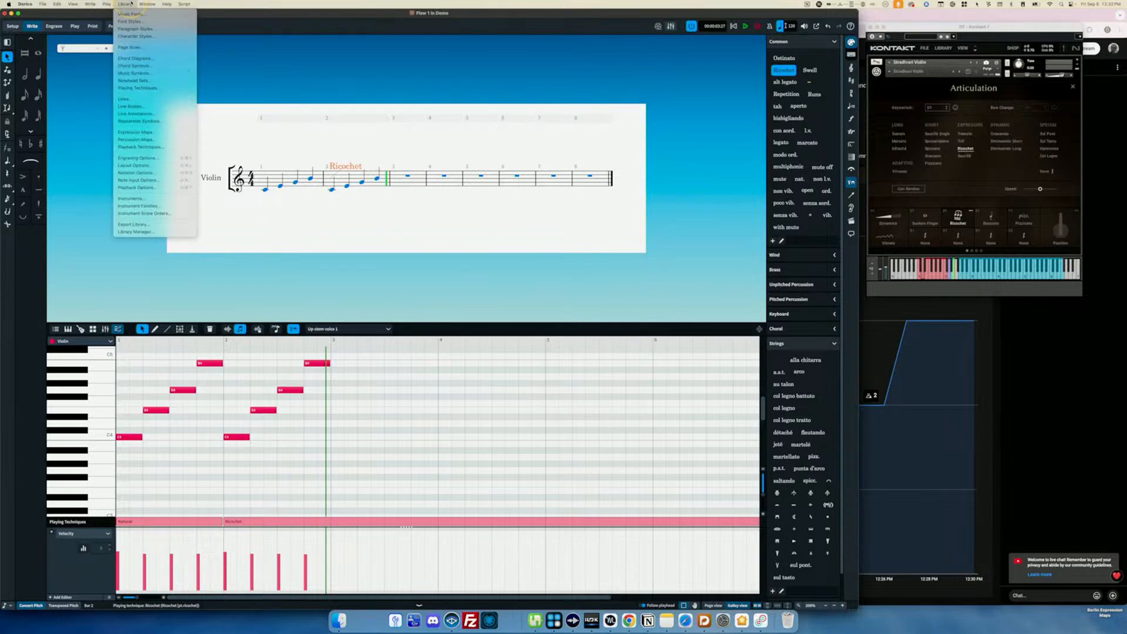
click(147, 147)
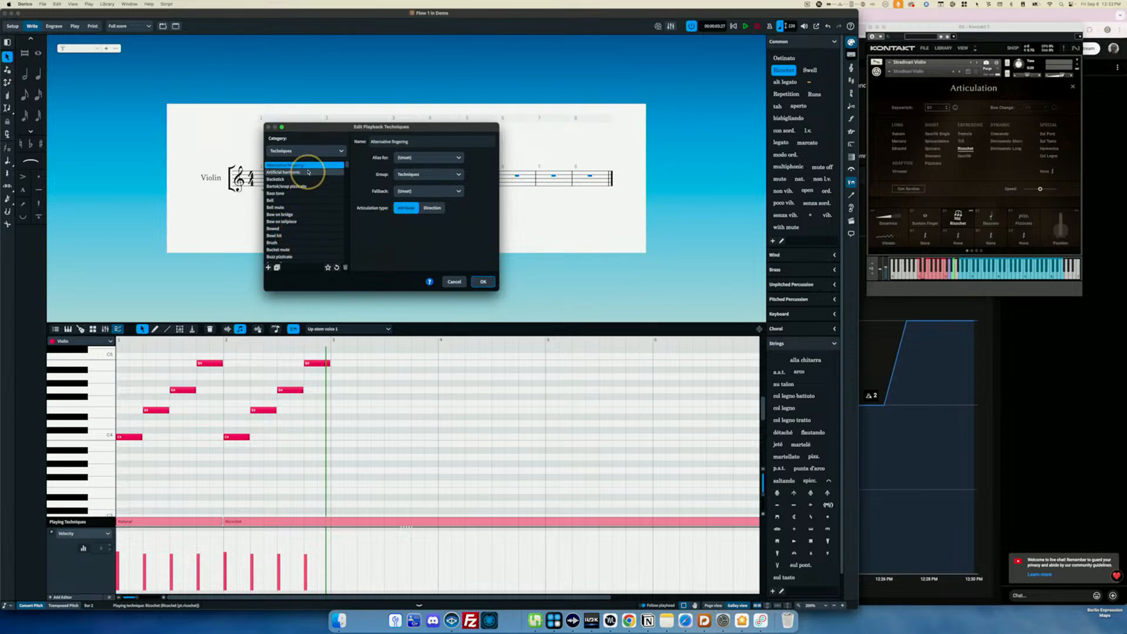
click(302, 151)
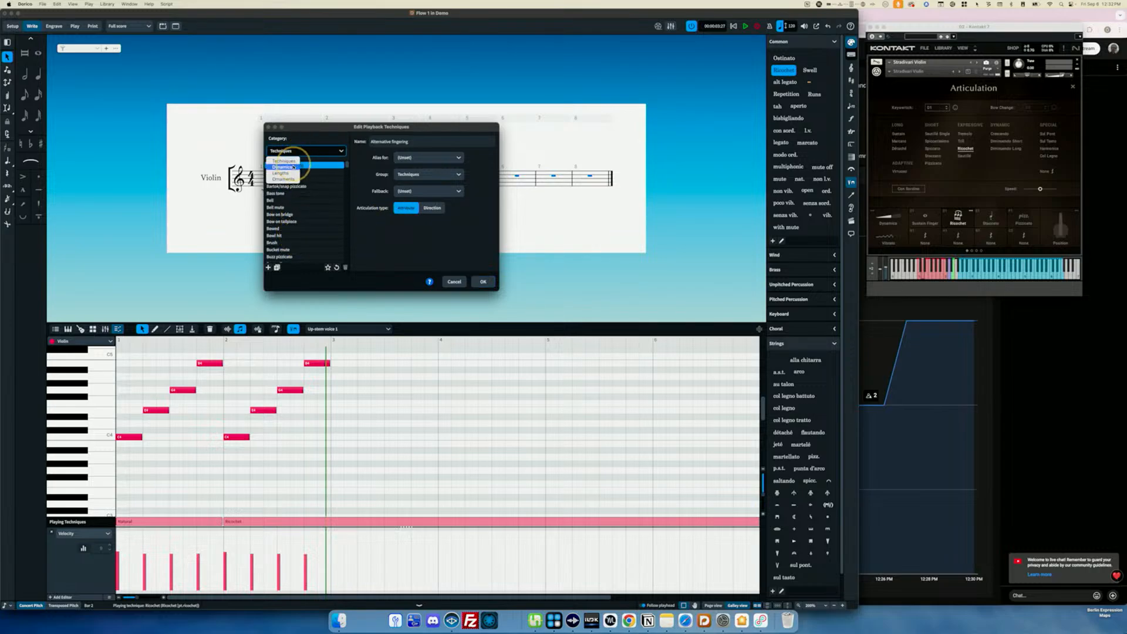
click(282, 167)
click(291, 151)
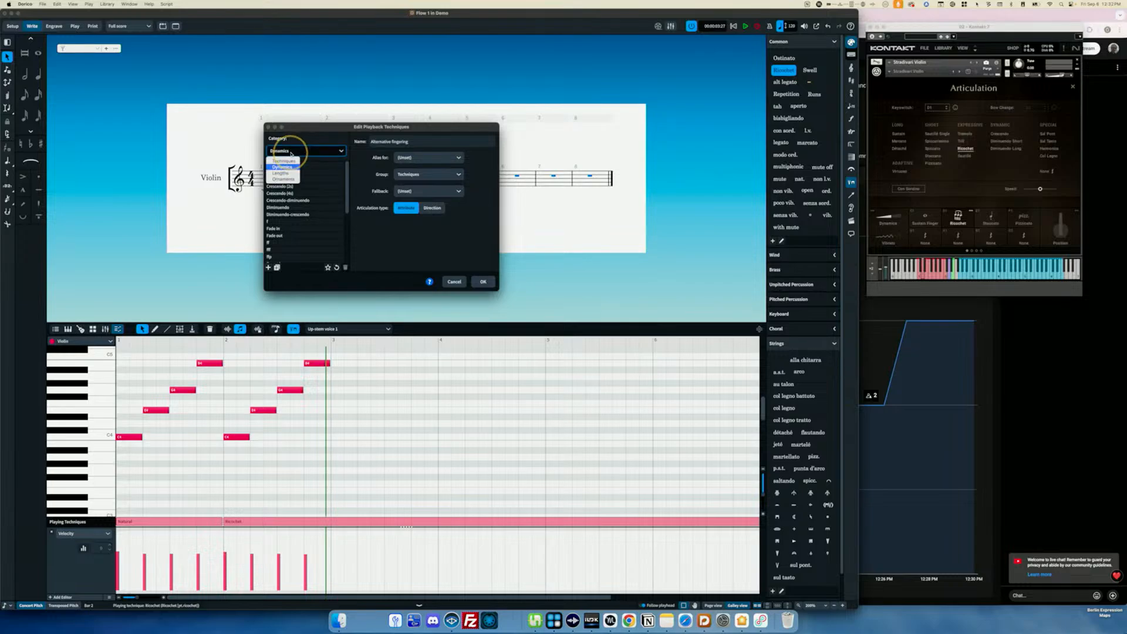
click(284, 174)
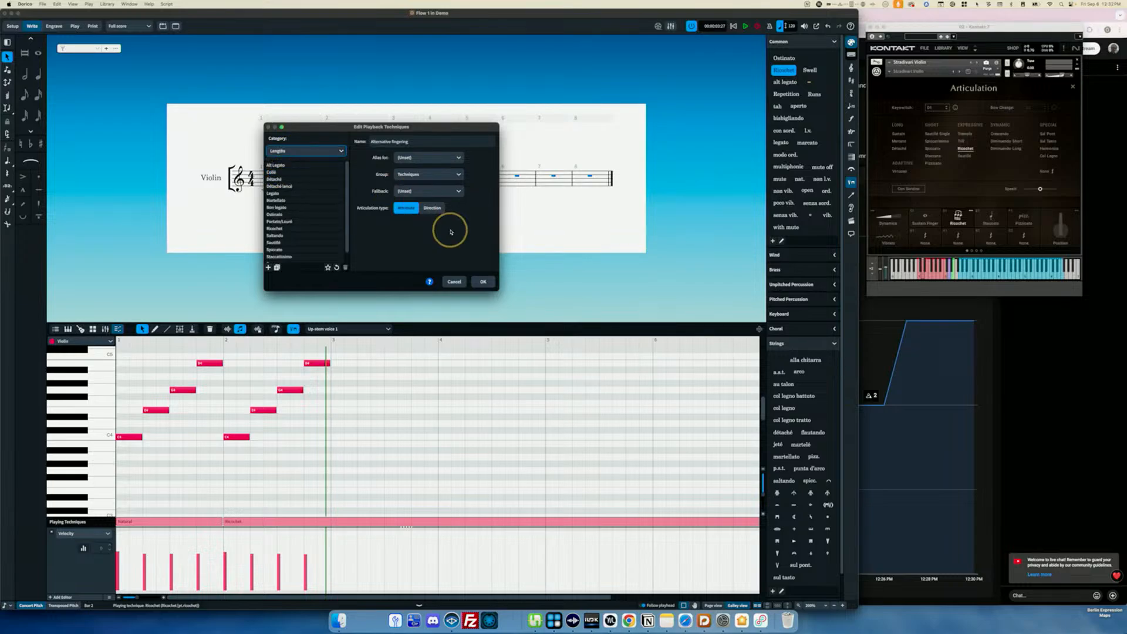
click(311, 228)
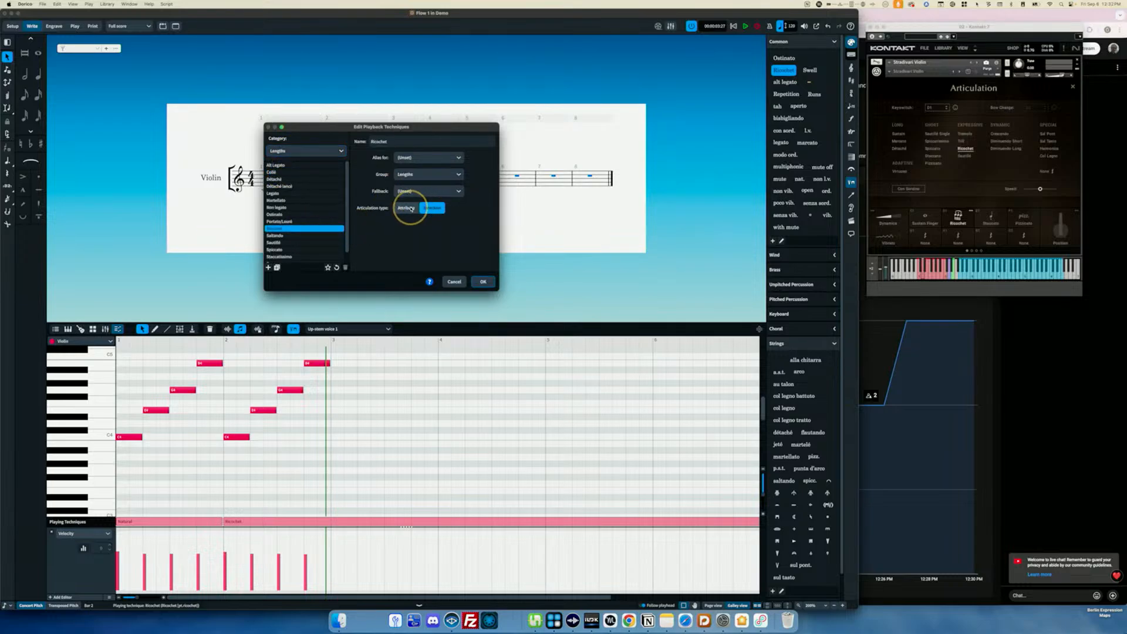
click(484, 282)
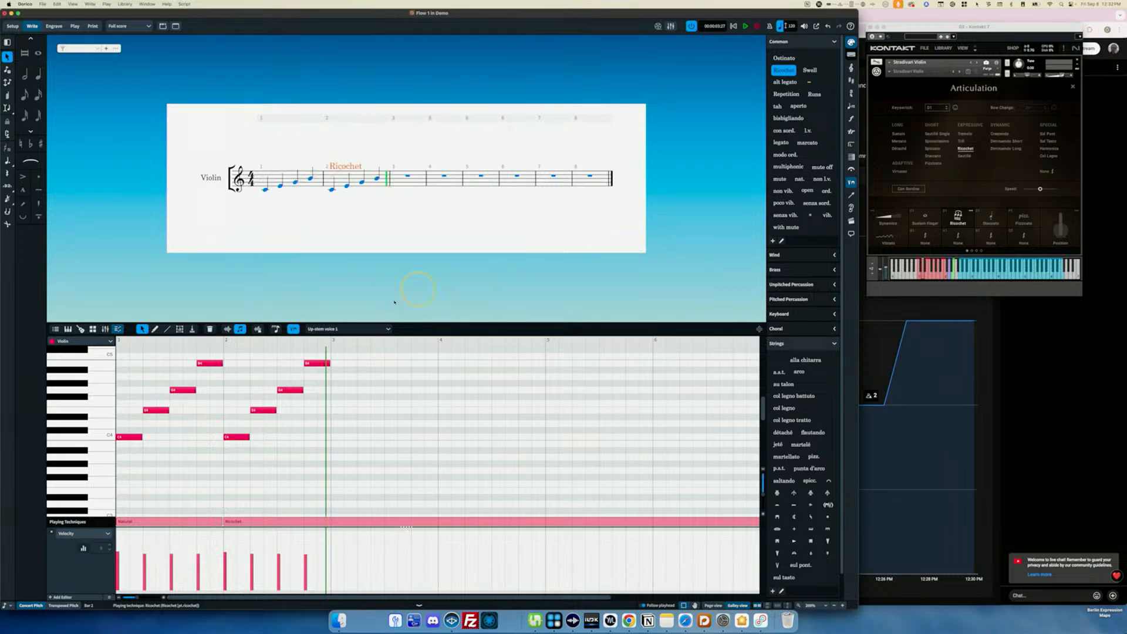
click(350, 403)
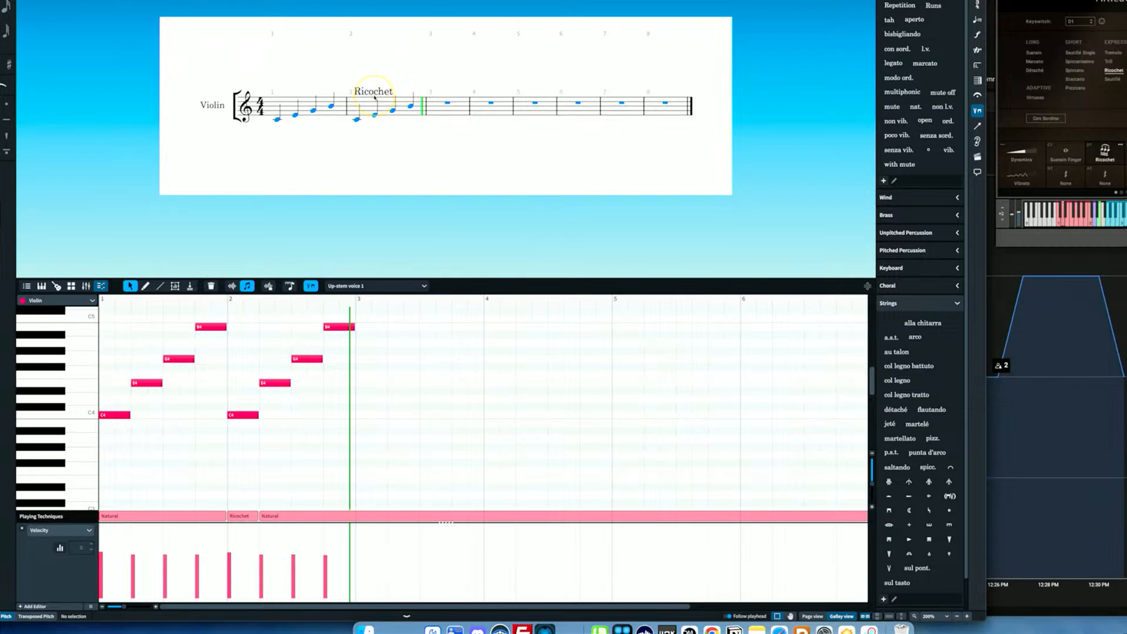
Extend the Ricochet marking in the score so that its line spans to the end of bar 2.
click(371, 92)
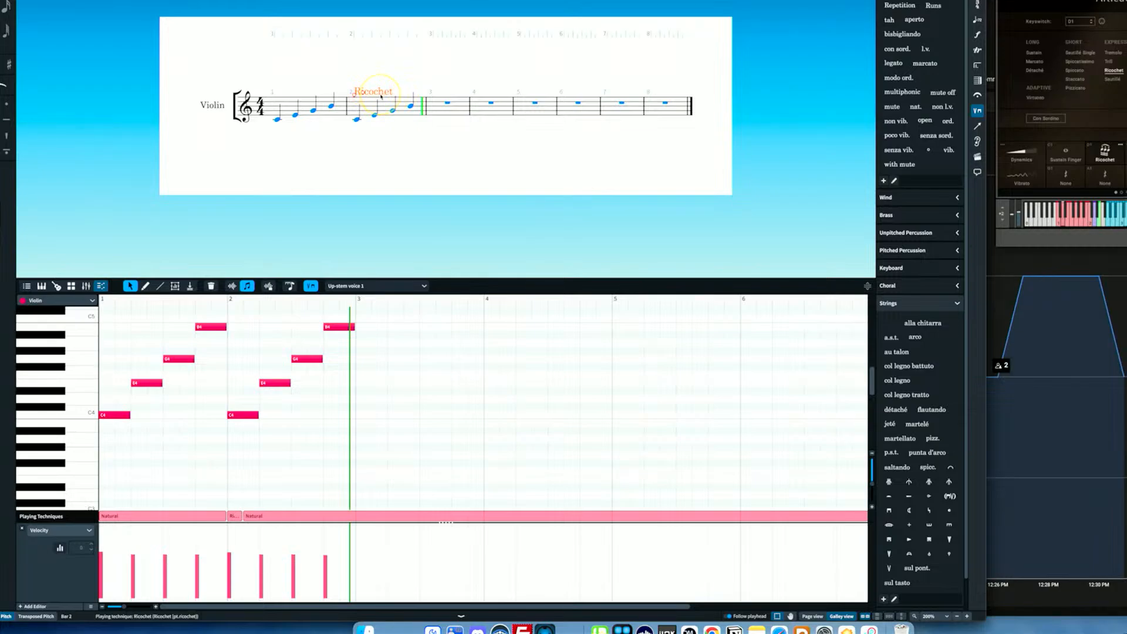
key(shift+alt+Right)
key(shift+alt+Right)
key(shift+alt+Right)
key(shift+alt+Left)
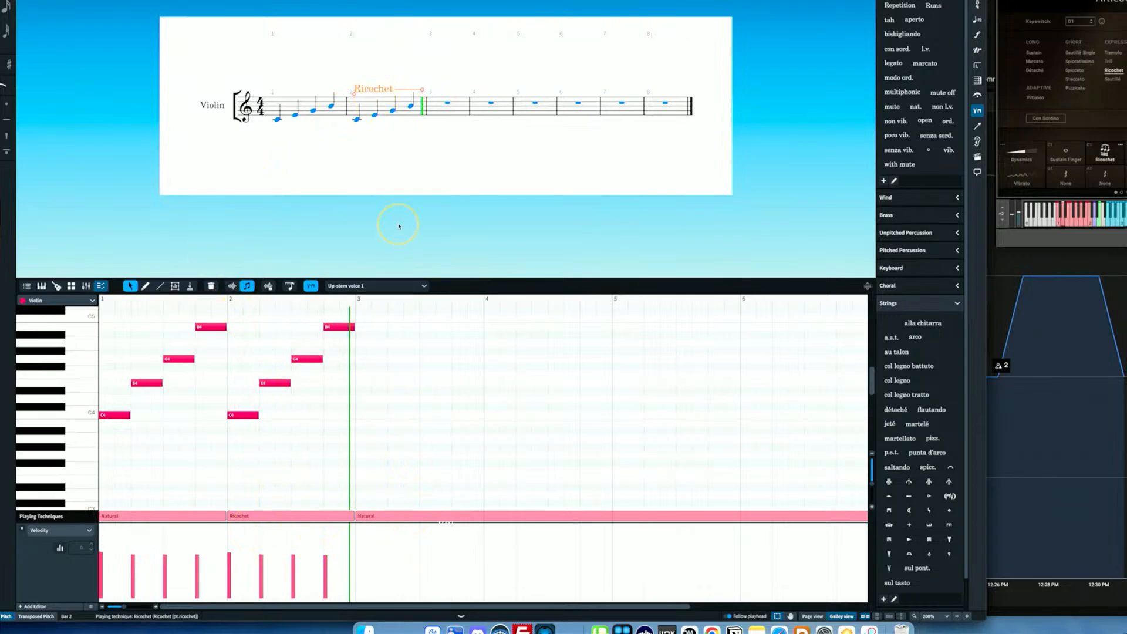
key(shift+alt+Right)
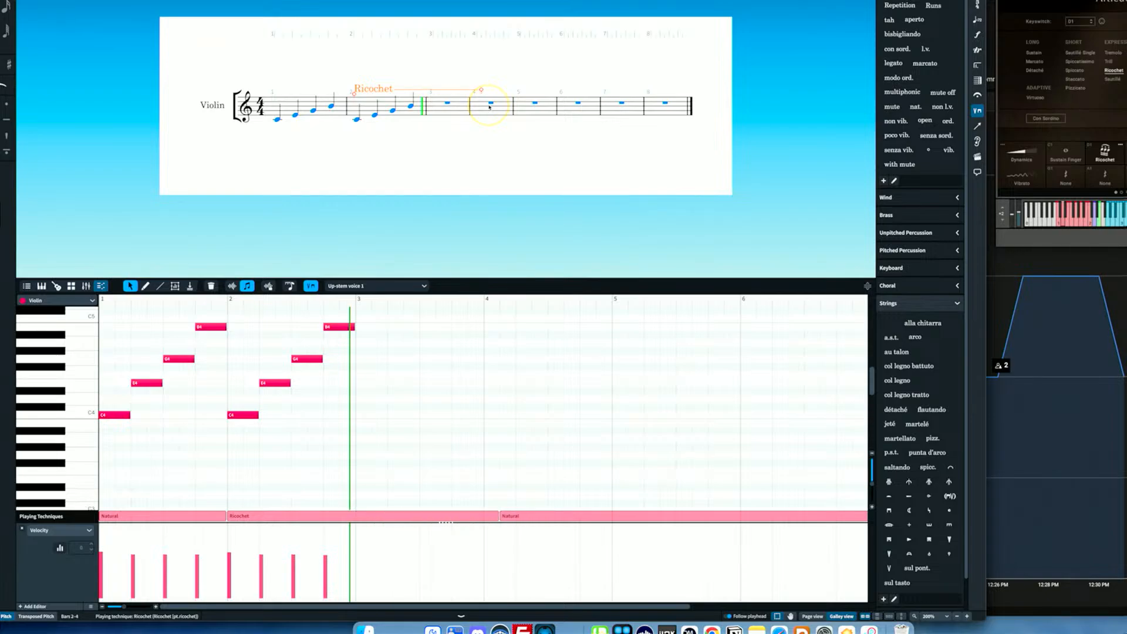
key(shift+alt+Left)
key(shift+alt+Left)
Lengthen the last note of bar 2 into bar 4 in rhythmic grid increments, and view the available rhythmic grid values.
click(411, 107)
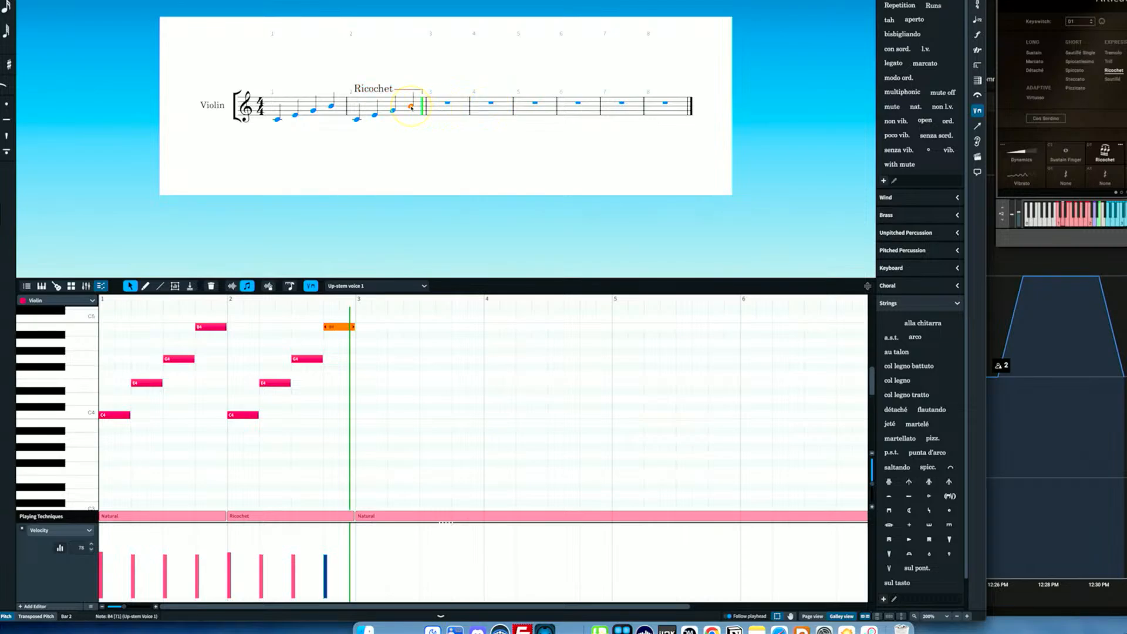
key(shift+alt+Right)
key(shift+alt+Right)
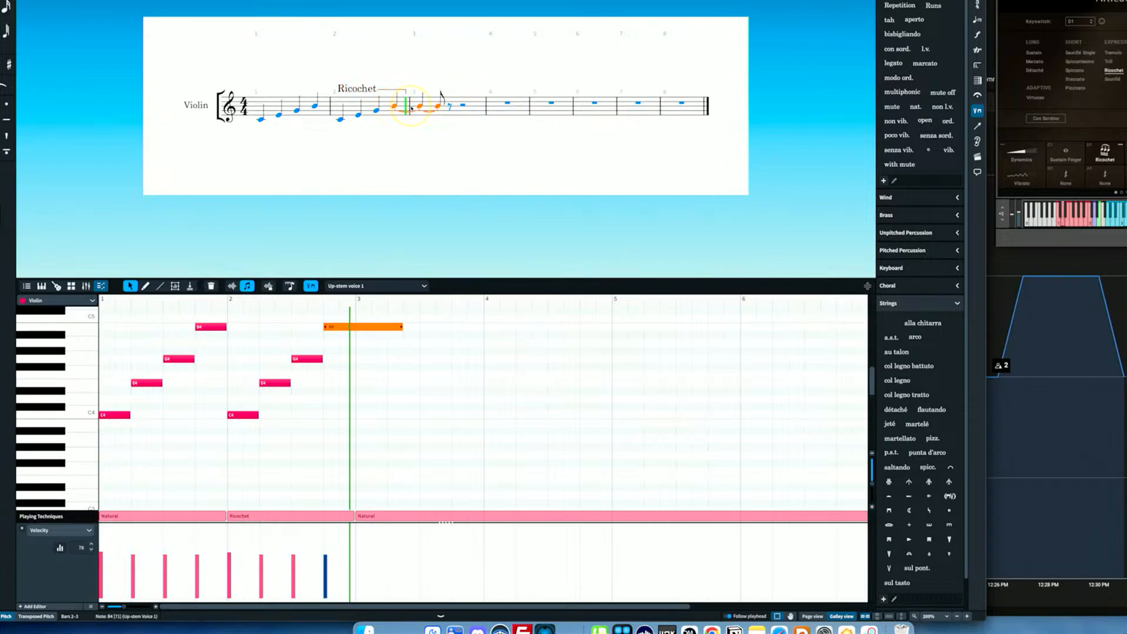
key(shift+alt+Right)
key(shift+alt+Right)
key(shift+alt+Right)
key(shift+alt+Right)
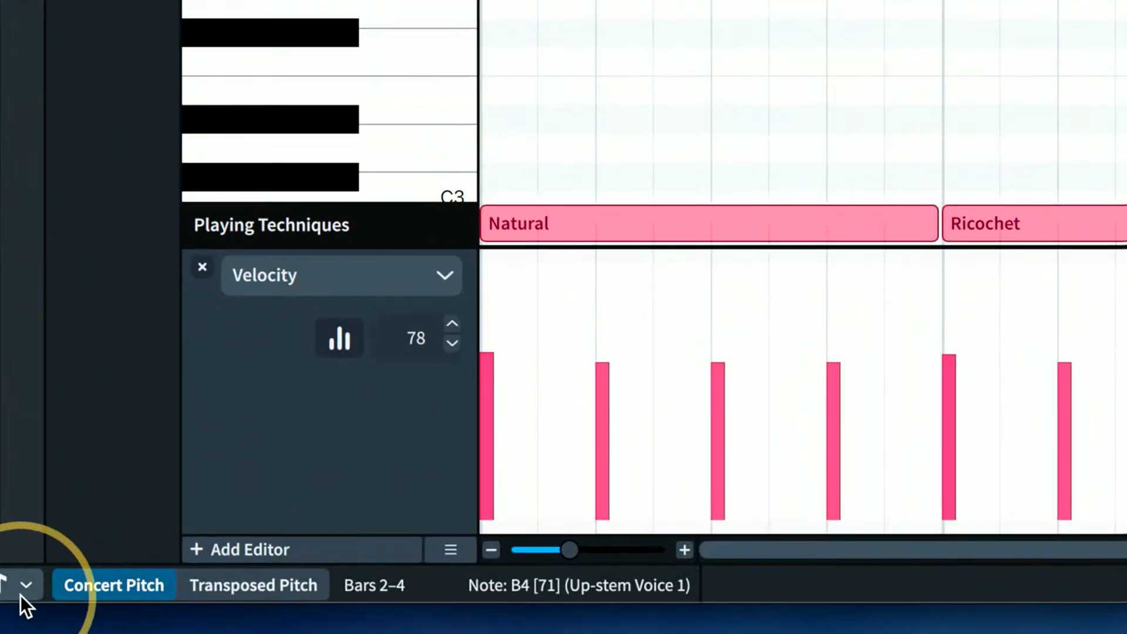
click(20, 594)
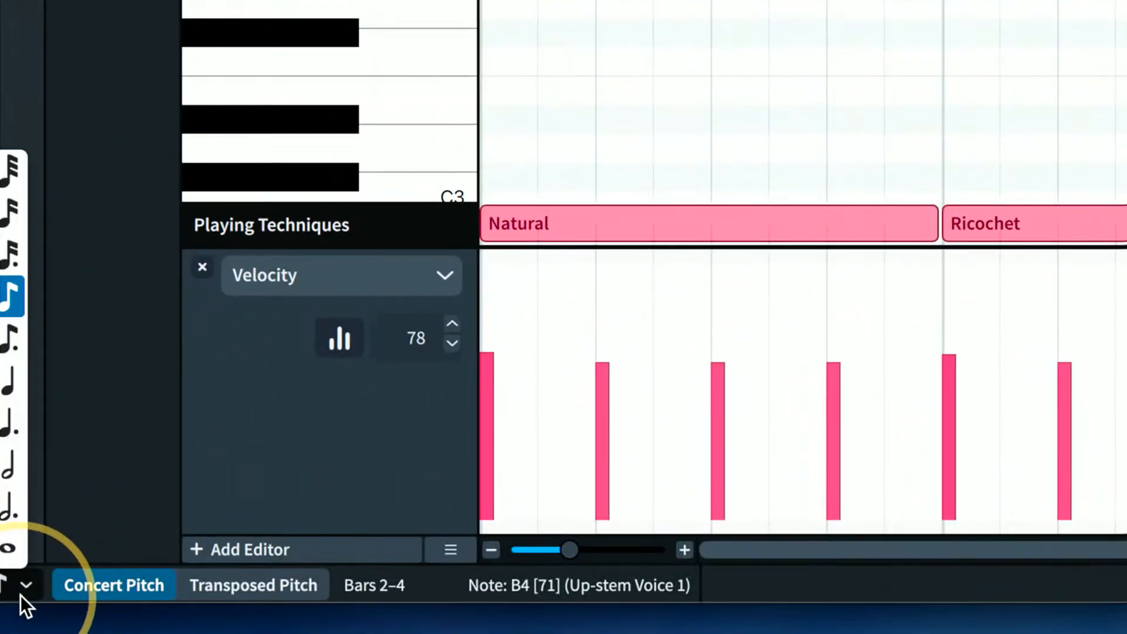
click(68, 531)
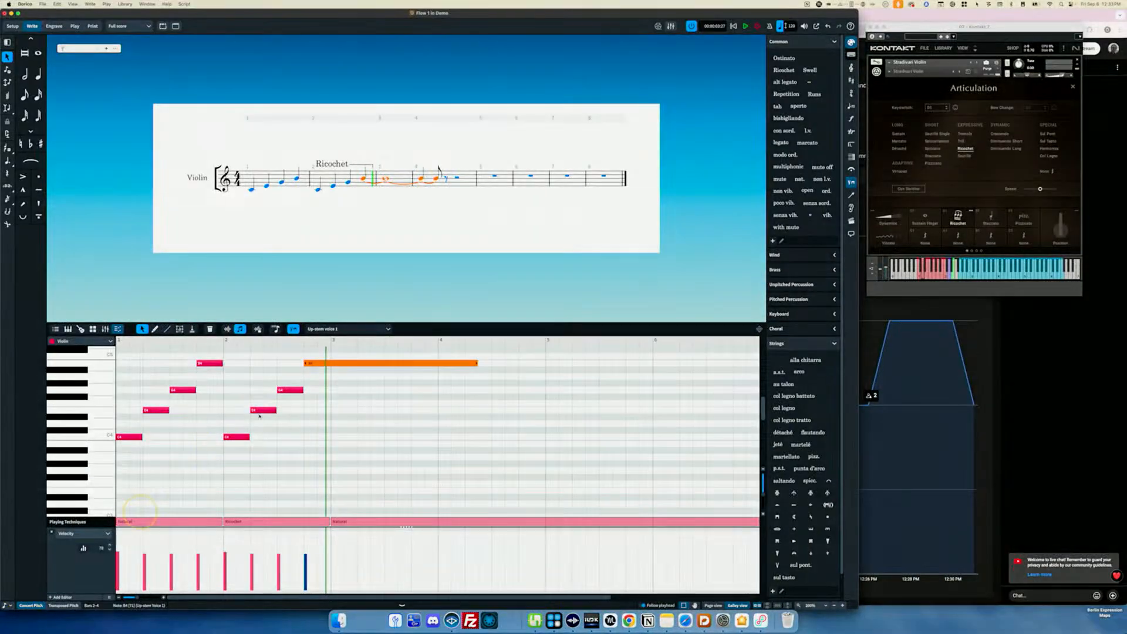
Set the tied note starting on the last beat of bar 2 back to a quarter note.
click(423, 203)
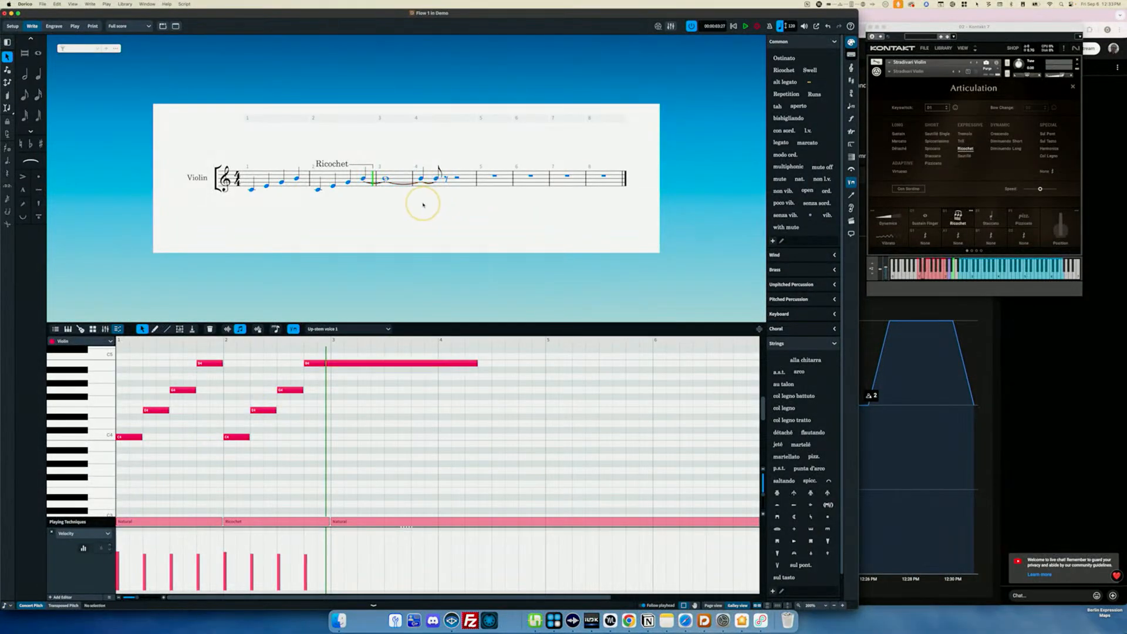
click(386, 180)
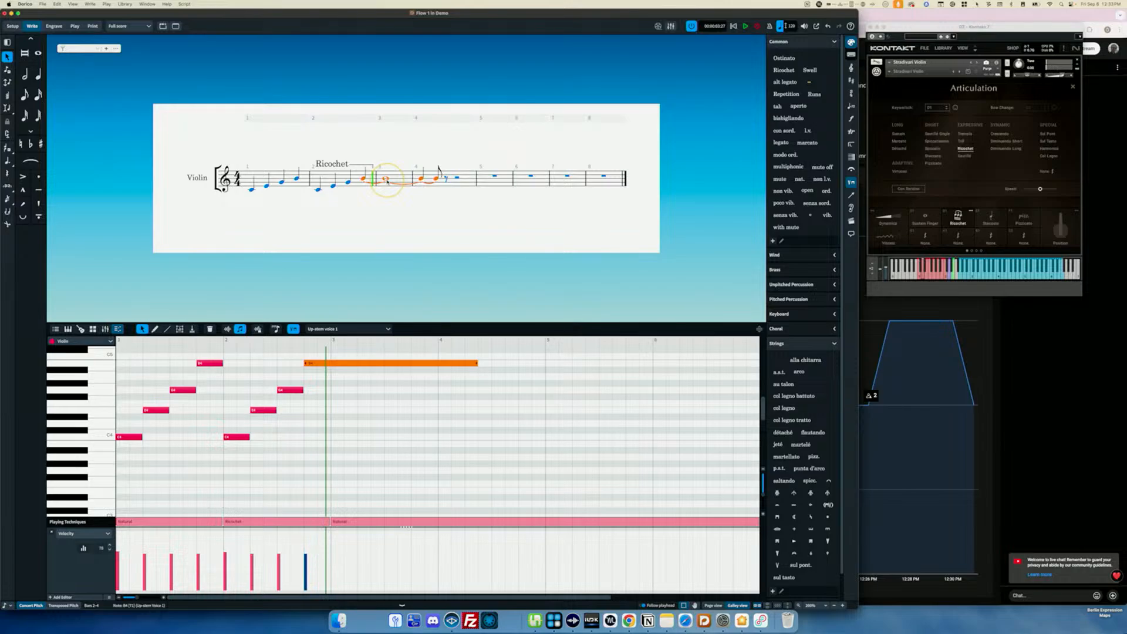
key(6)
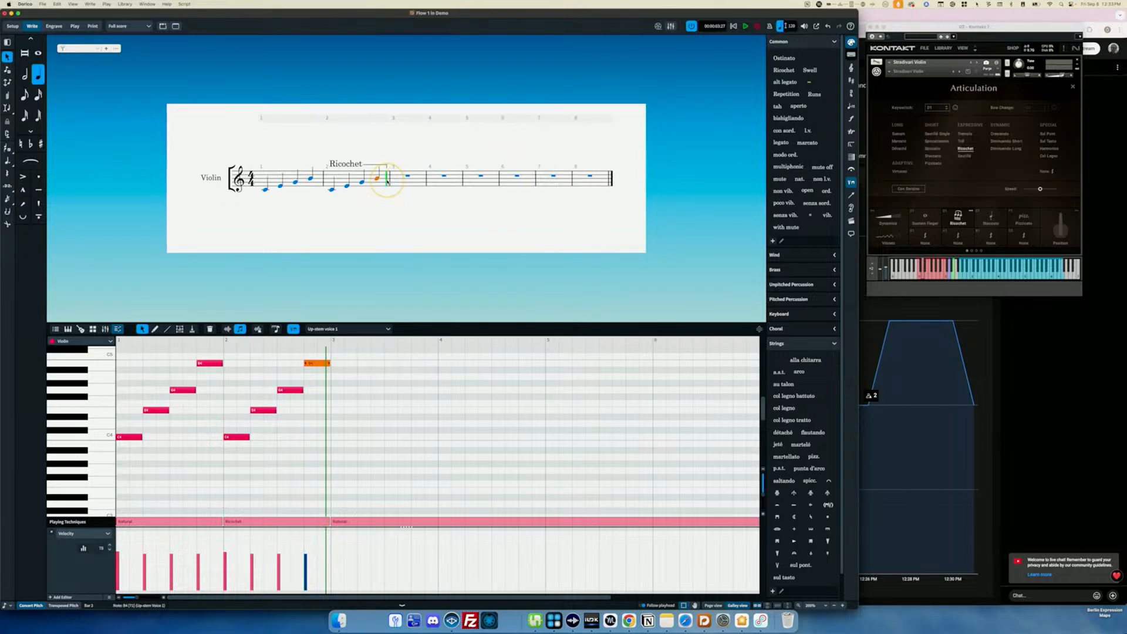
Shorten the Ricochet line by one grid step, and delete the second and fourth notes of bar 2.
click(346, 164)
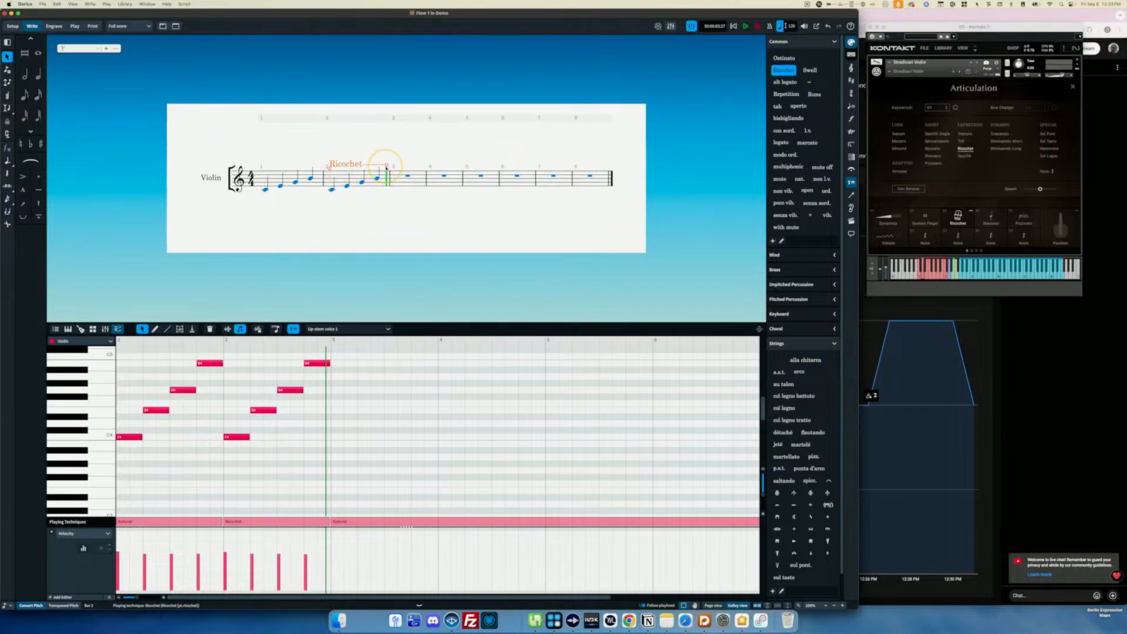
key(alt+shift+Left)
click(347, 187)
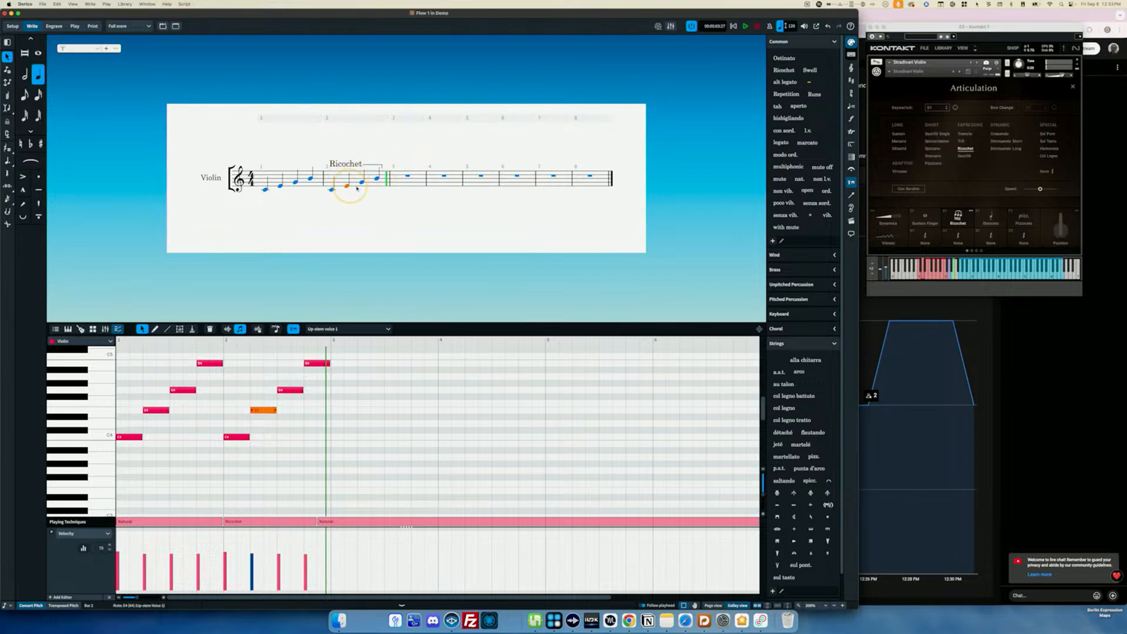
key(Delete)
click(374, 184)
key(Delete)
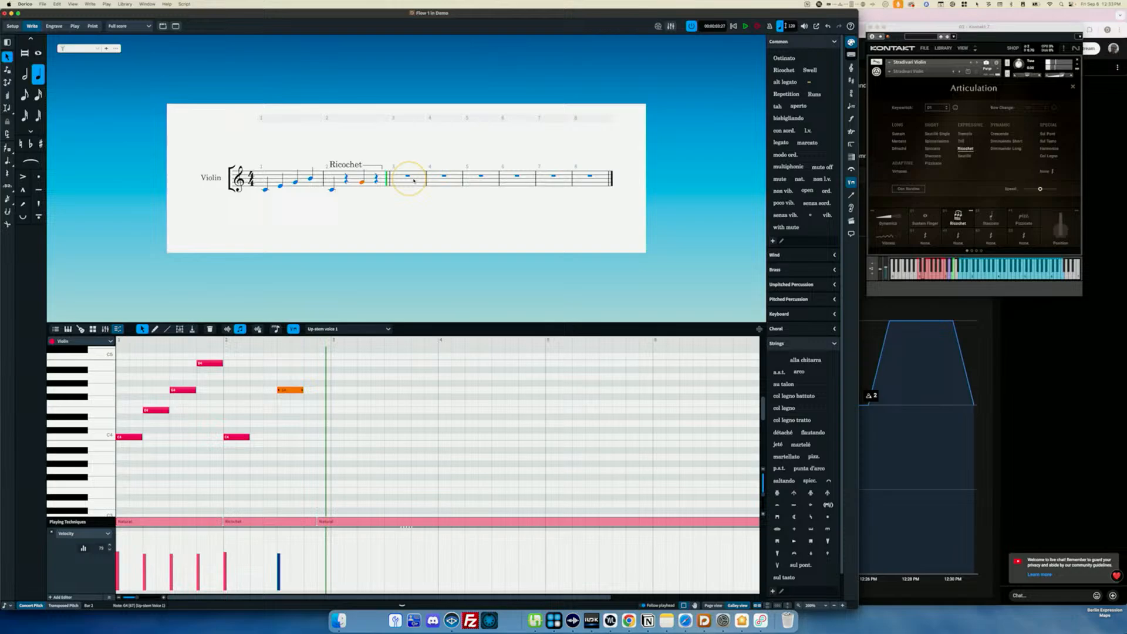
Repeat the contents of bar 2 in bar 3, and delete the duplicated Ricochet marking above bar 3.
click(370, 187)
key(r)
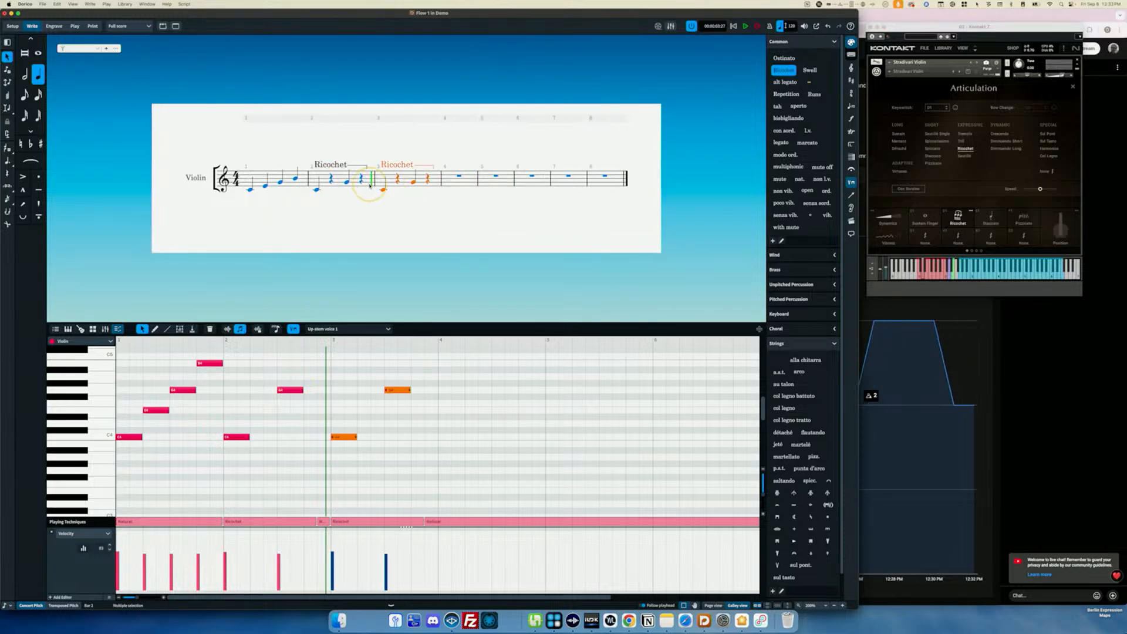
click(392, 165)
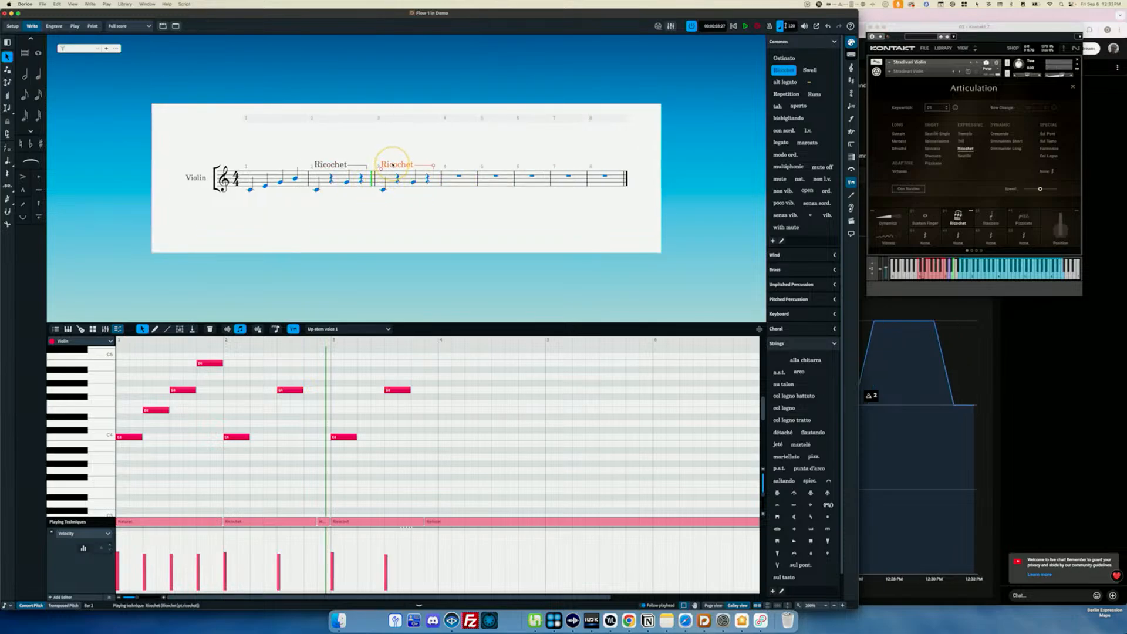
key(Delete)
Raise the first note of bar 3 to E4 and the third-beat note to B4.
click(382, 189)
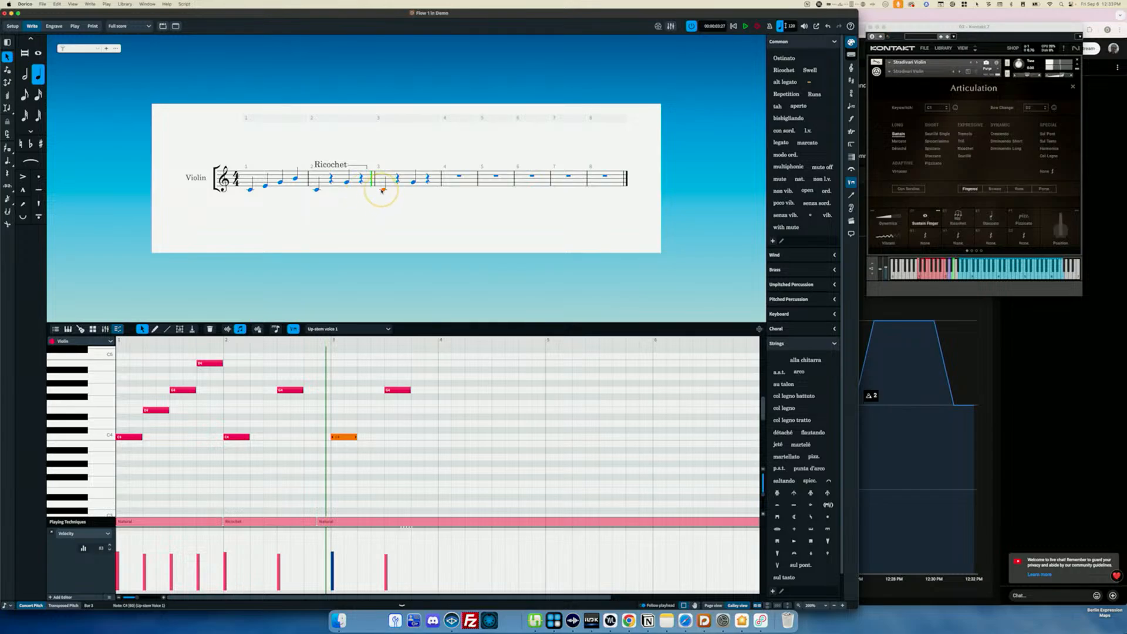
key(alt+Up)
key(alt+Up)
key(Right)
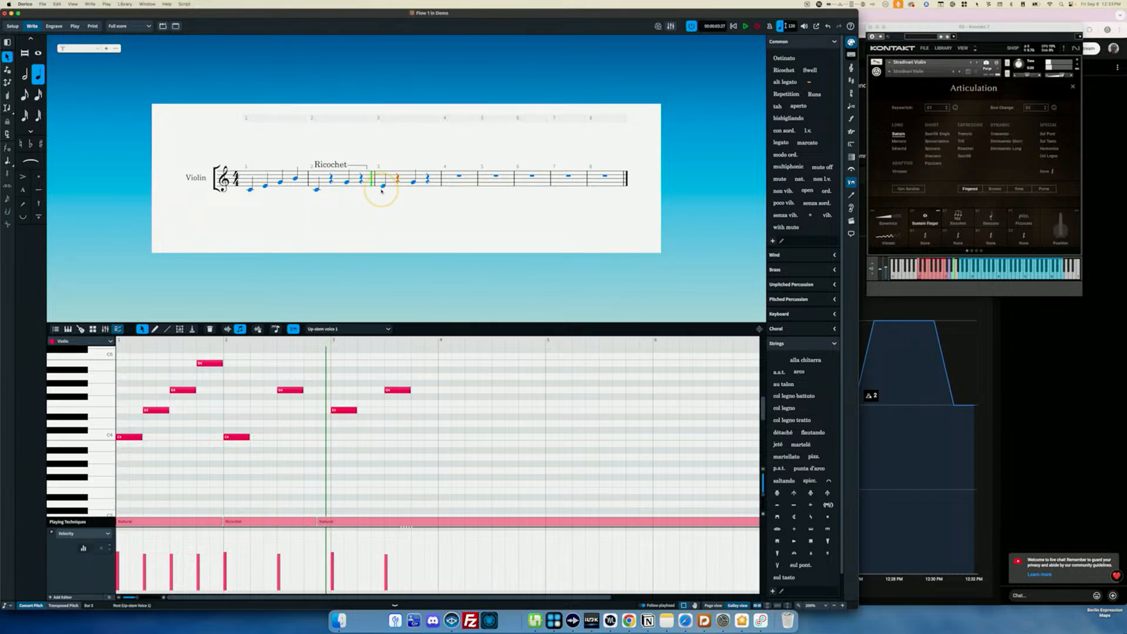
key(Right)
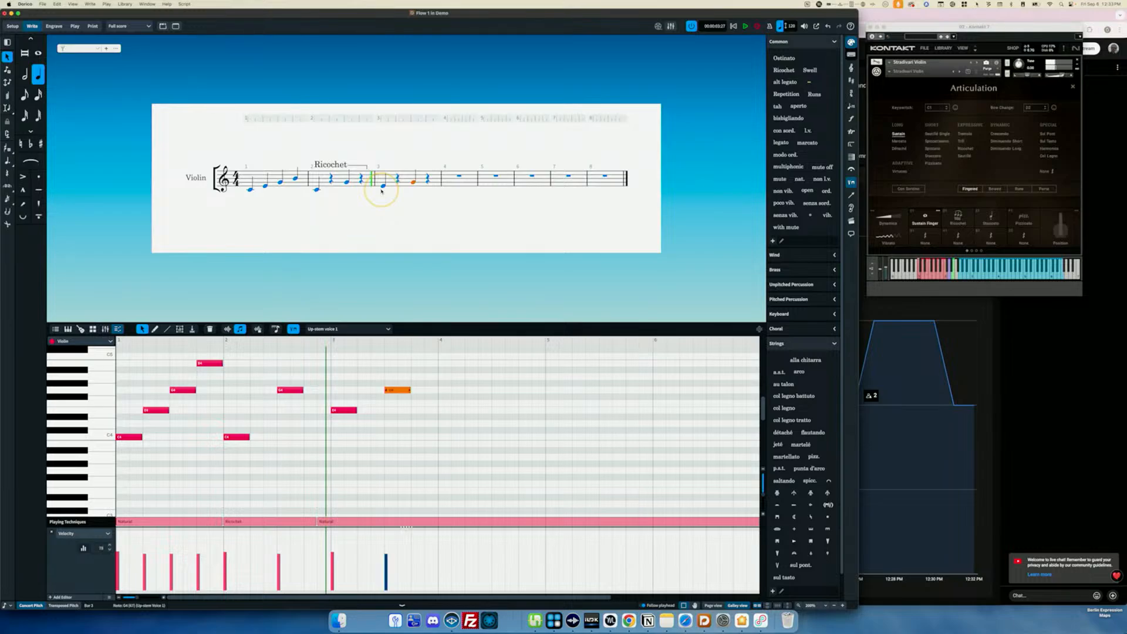
key(alt+Up)
key(alt+Up)
Extend the Ricochet line to the last beat of bar 3, and play the passage from the first note.
click(364, 166)
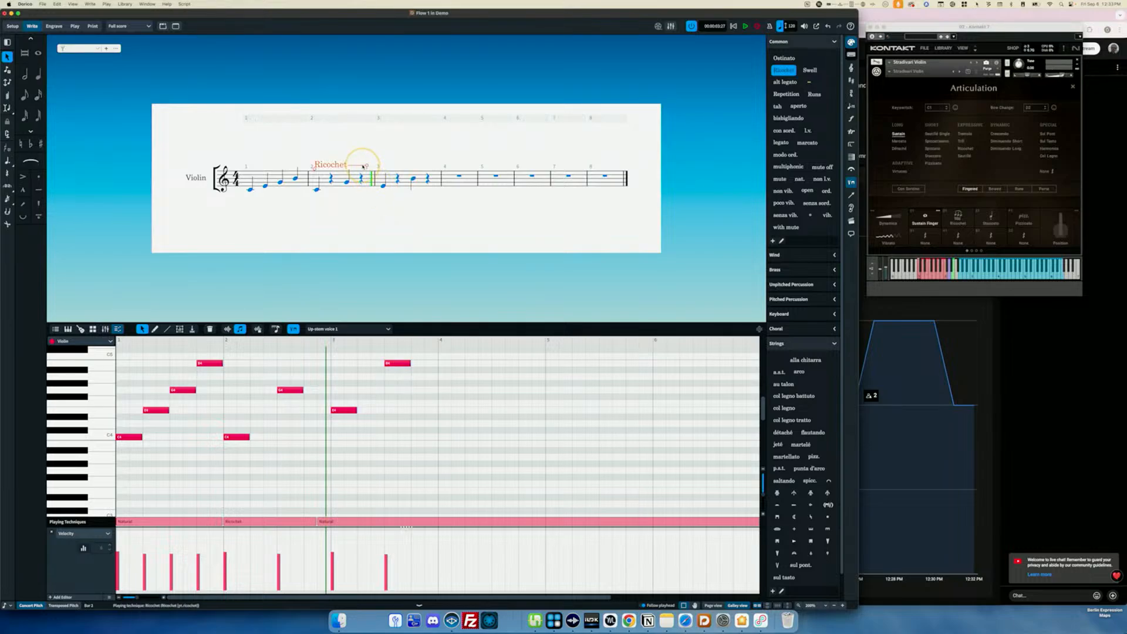
key(shift+alt+Right)
key(shift+alt+Right)
key(shift+alt+Right)
key(shift+alt+Right)
click(251, 190)
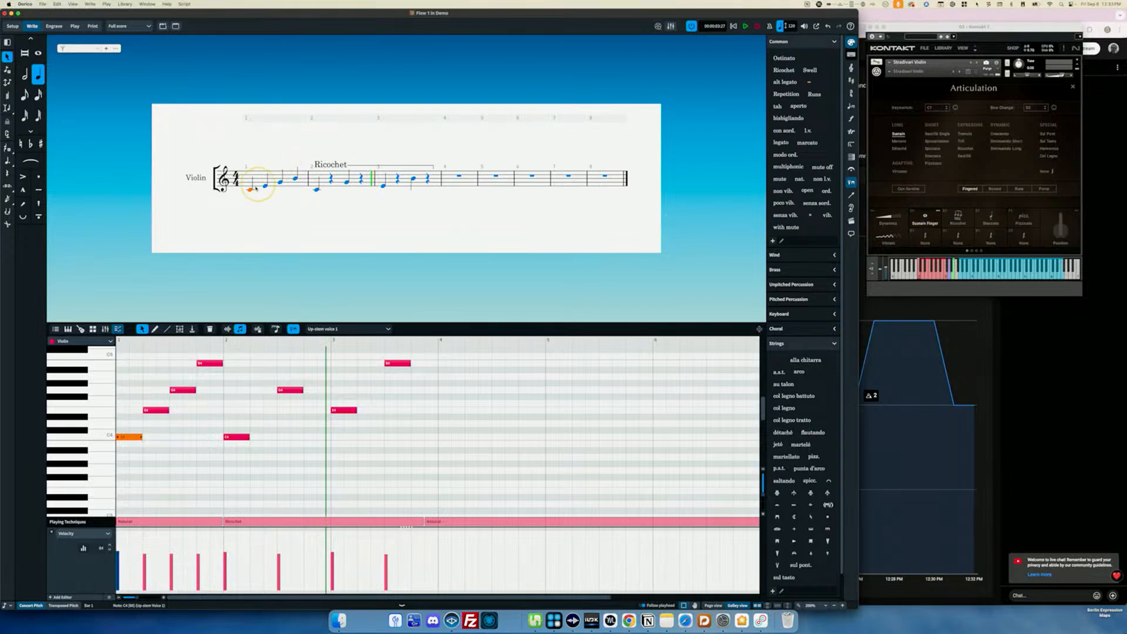
key(p)
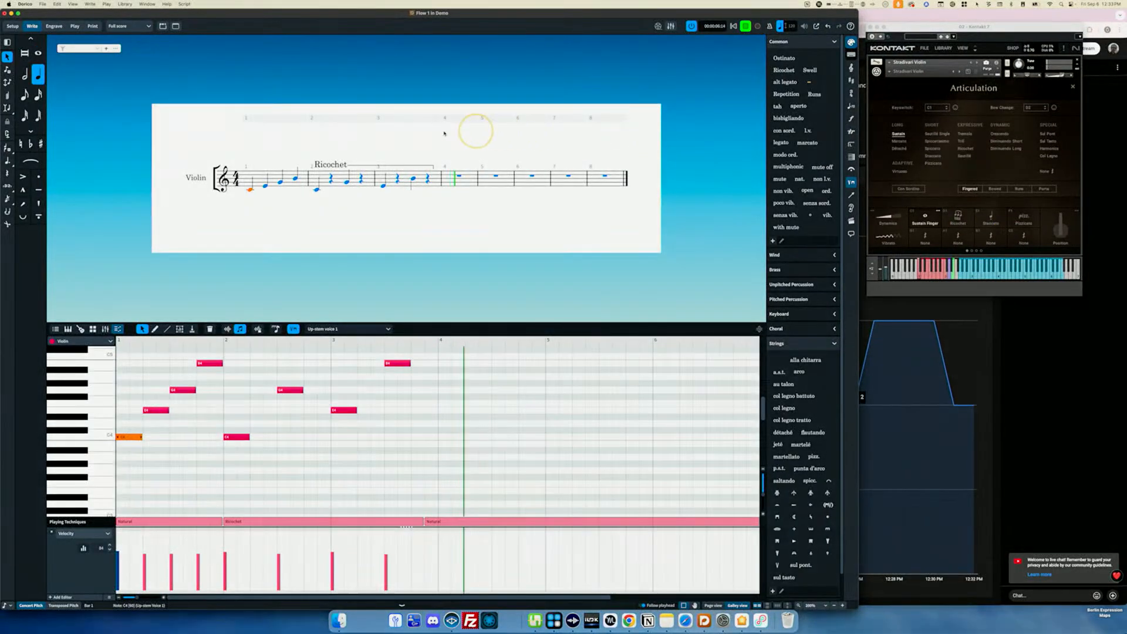
Copy the four notes of bar 1 into bar 4.
click(272, 178)
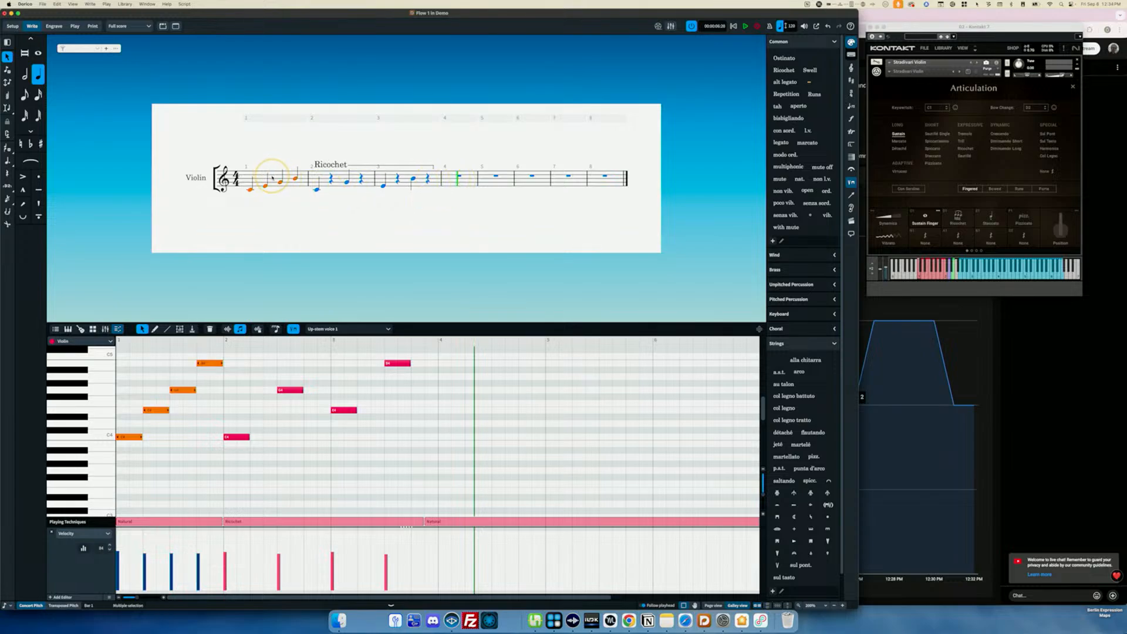
click(460, 178)
key(super+v)
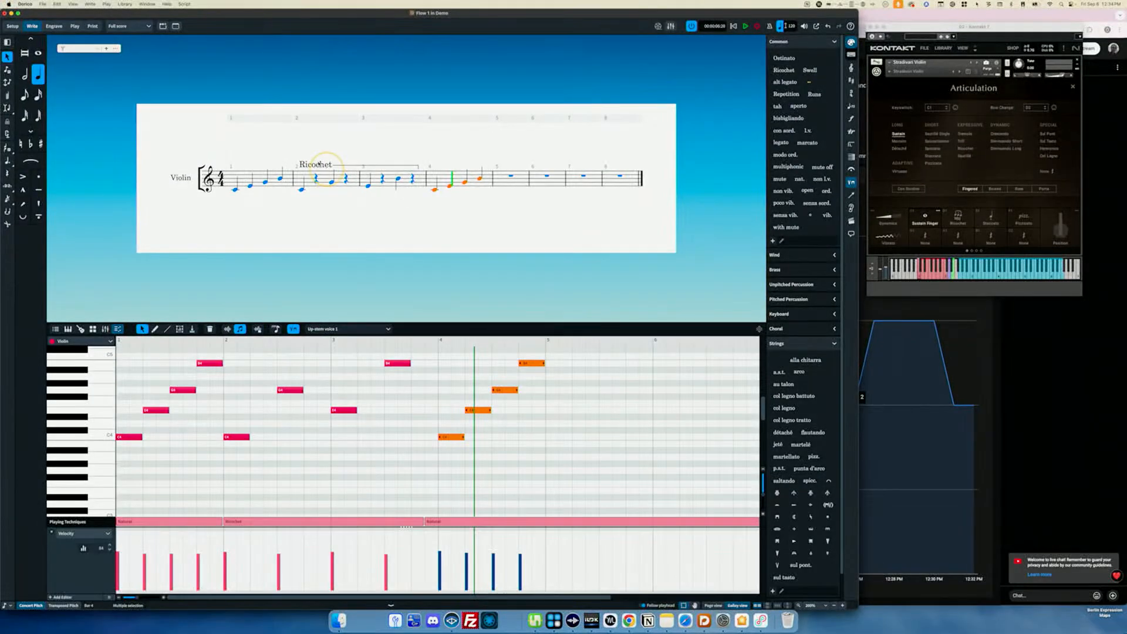
Set the duration line of the Ricochet playing technique in the Common category to Dashed line (long) with outline arrowhead.
click(106, 4)
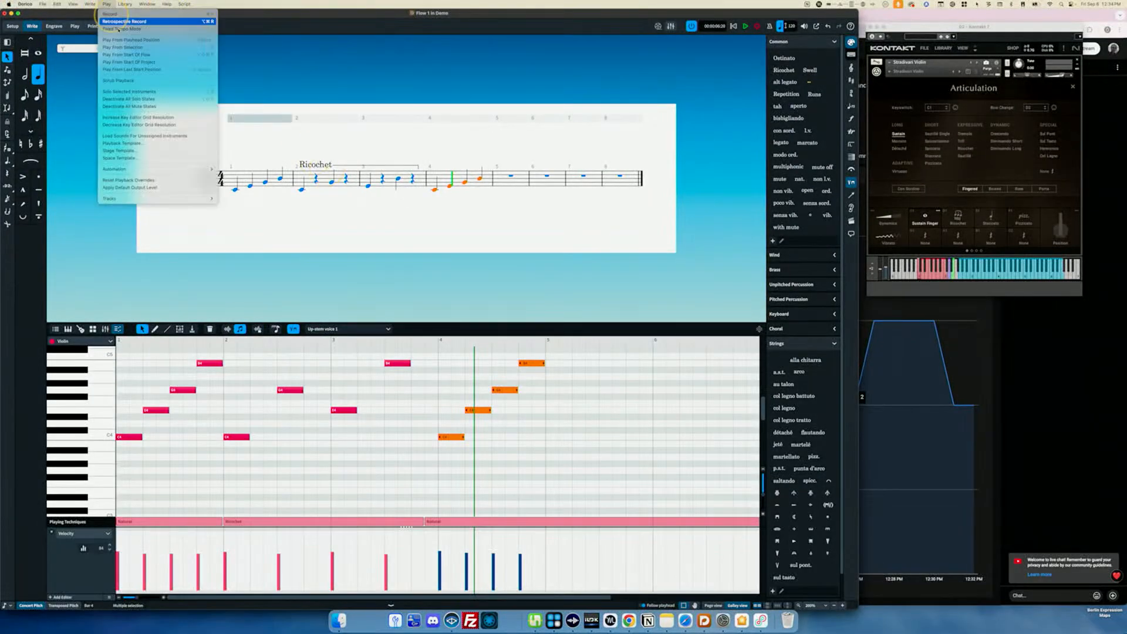
mouse_move(124, 4)
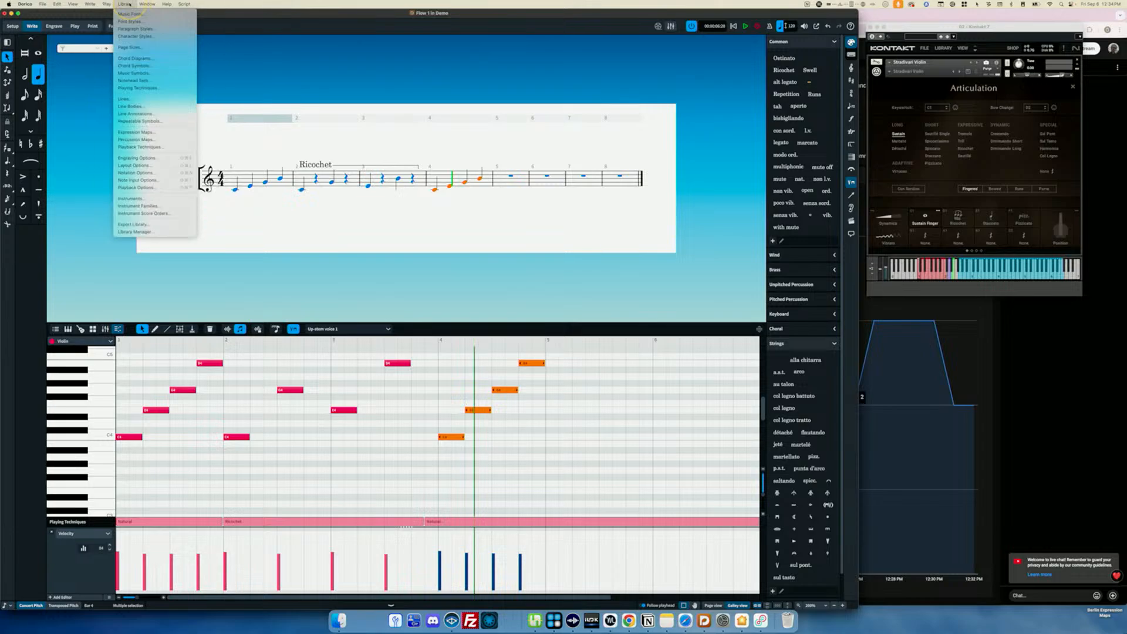
click(144, 87)
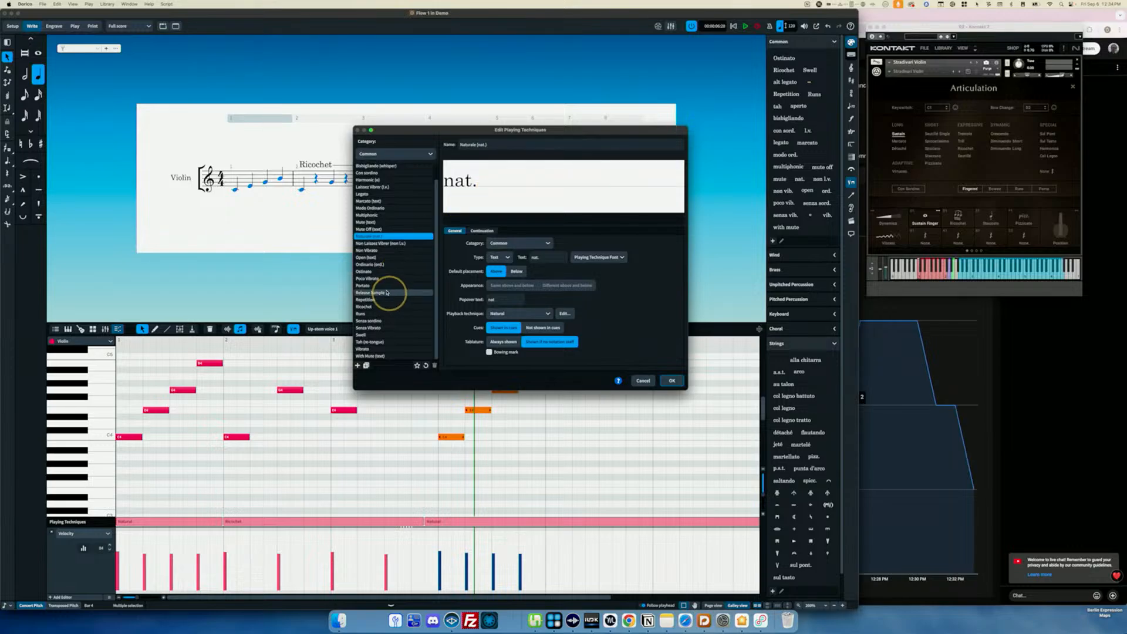
click(376, 307)
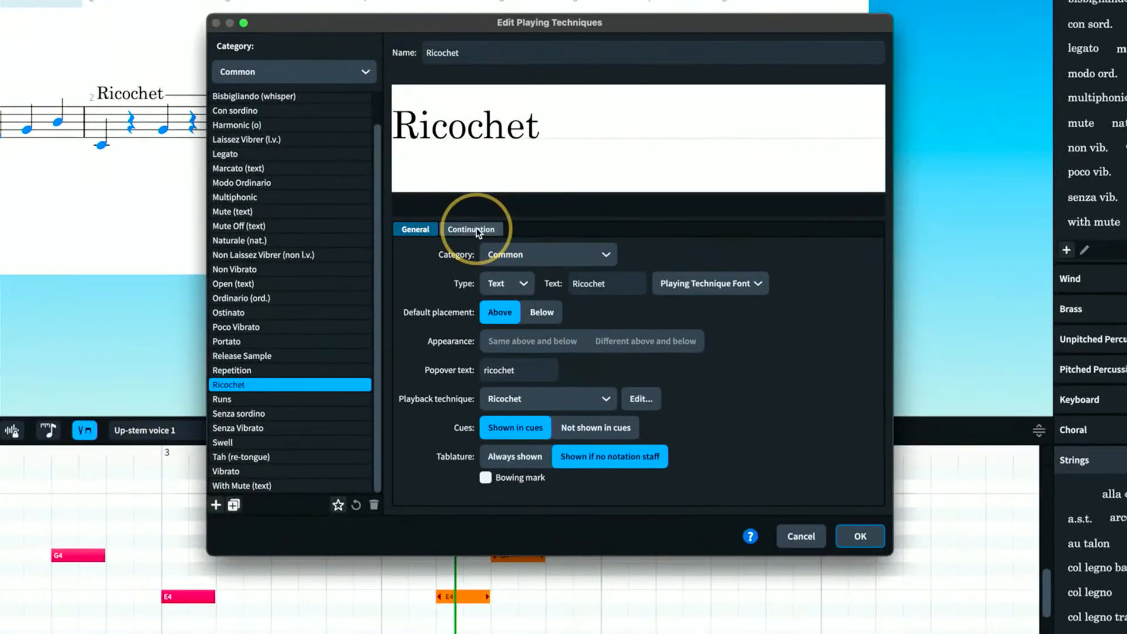
click(485, 231)
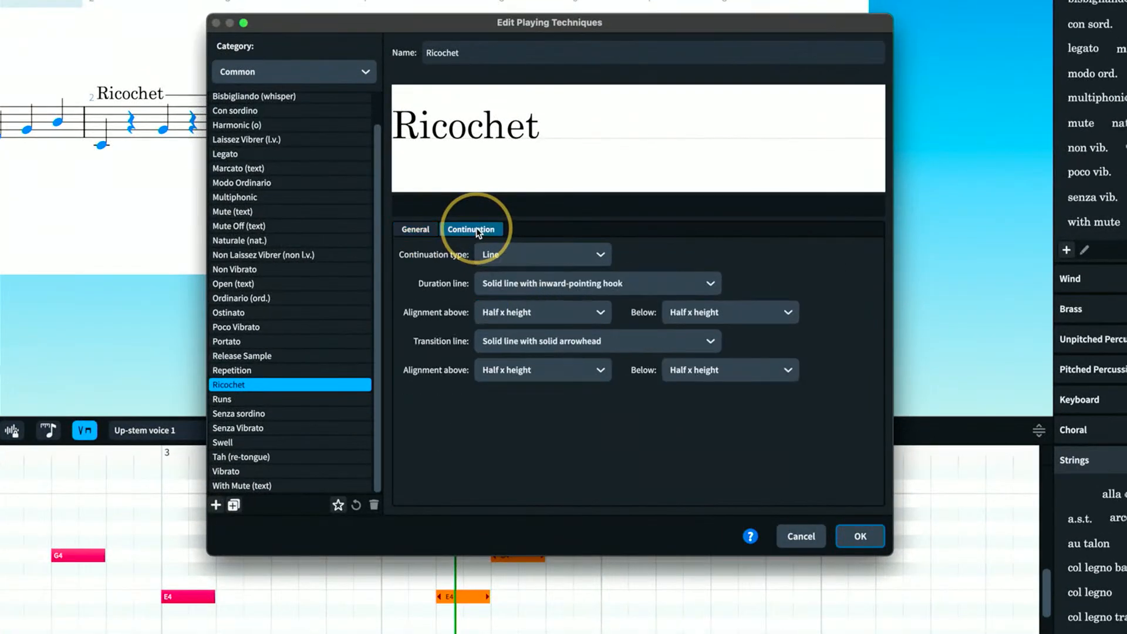
click(526, 250)
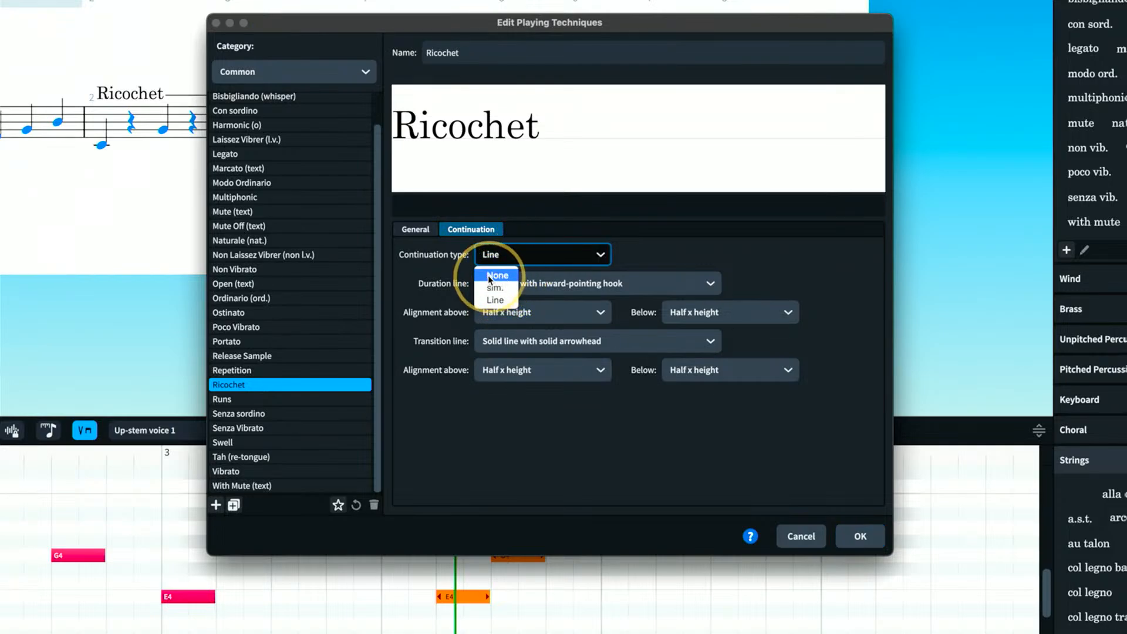
click(678, 256)
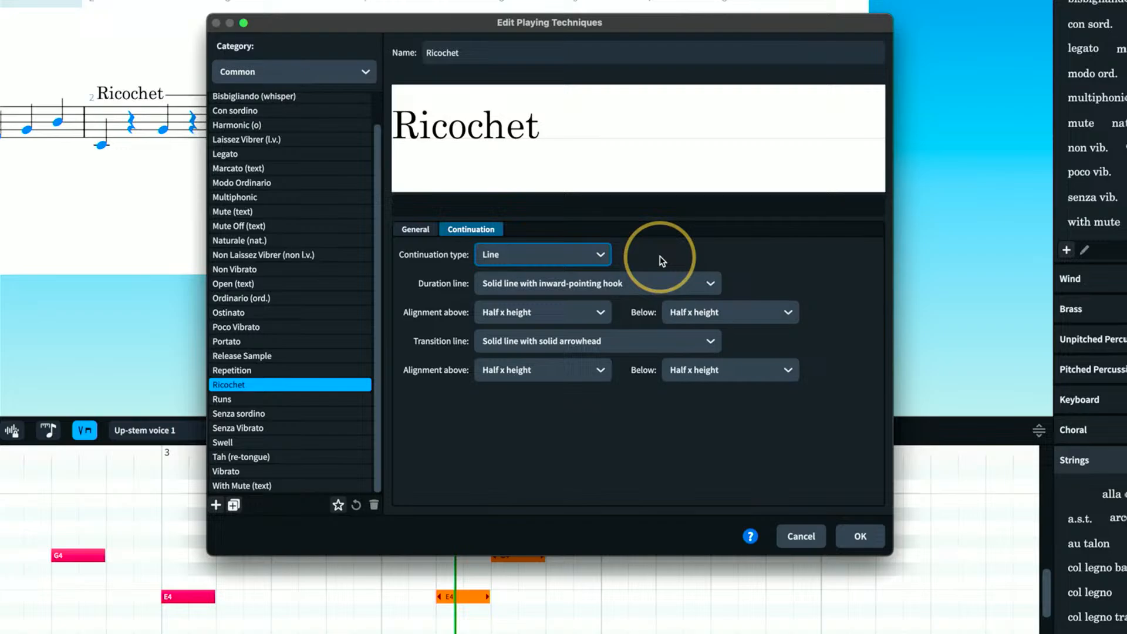
click(513, 285)
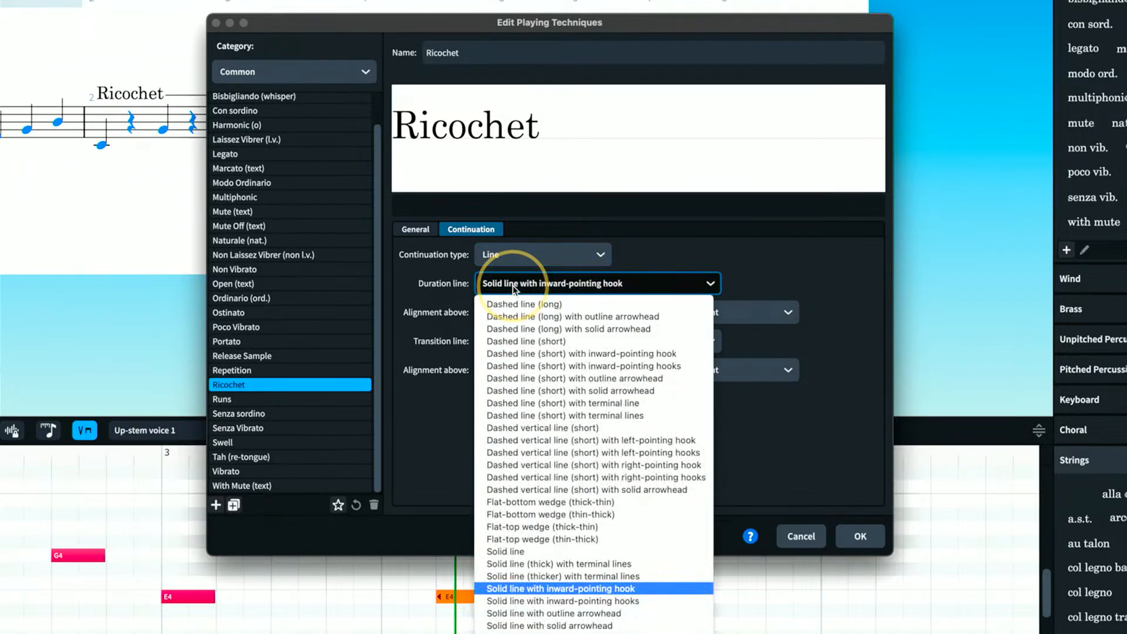
click(532, 316)
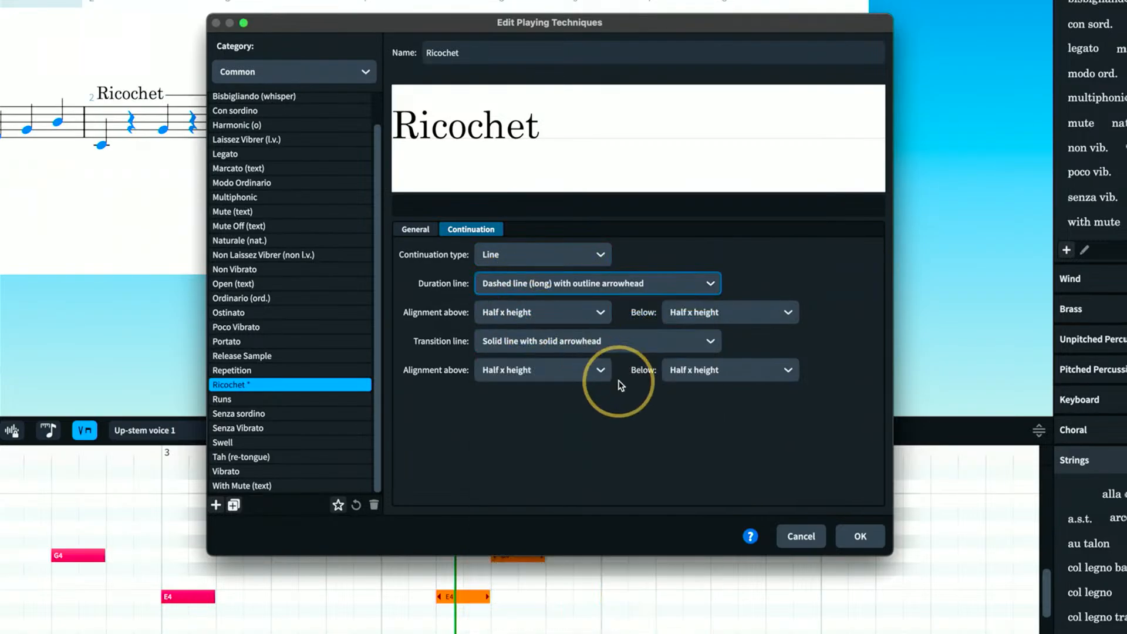
click(860, 536)
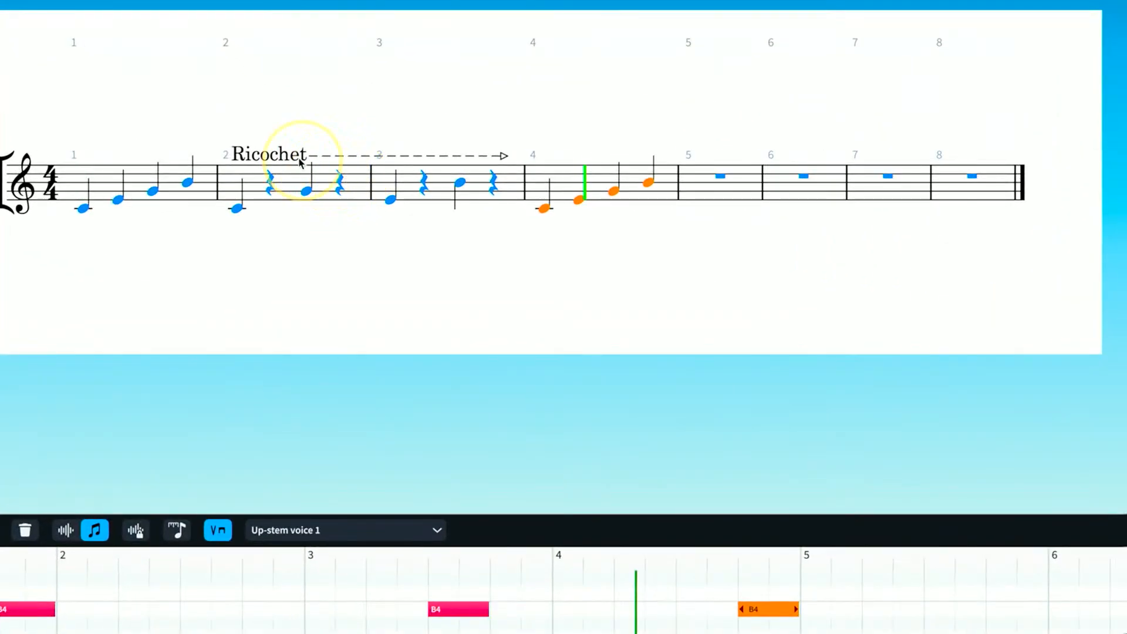
Try adjusting the length of the dashed Ricochet line in the score, and select the marking again.
click(497, 157)
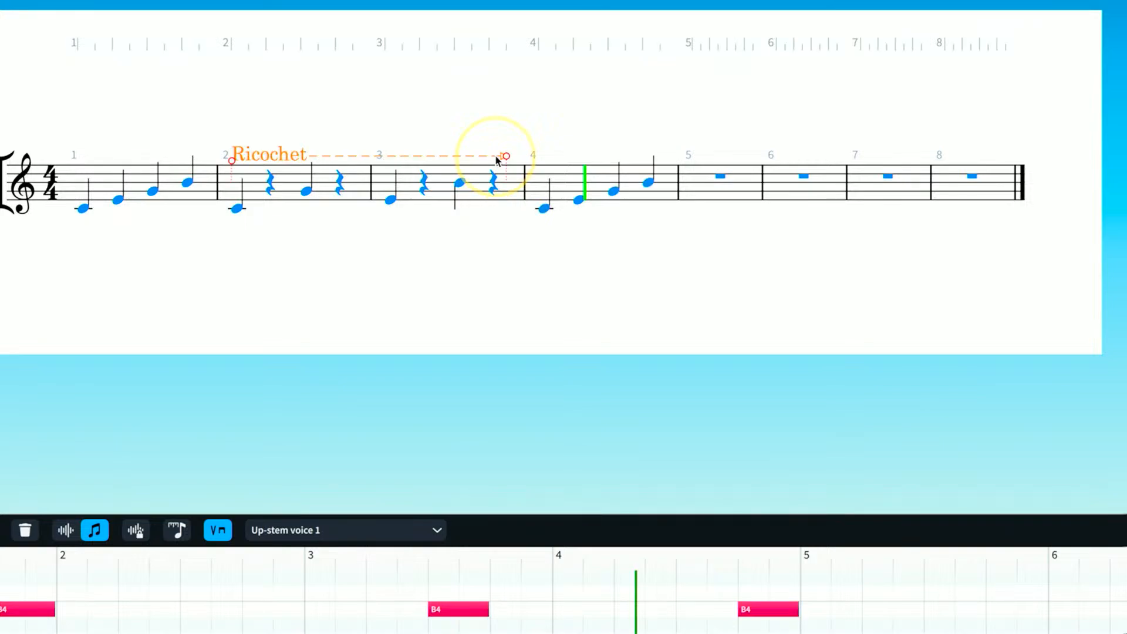
key(alt+shift+Right)
key(alt+shift+Right)
key(Escape)
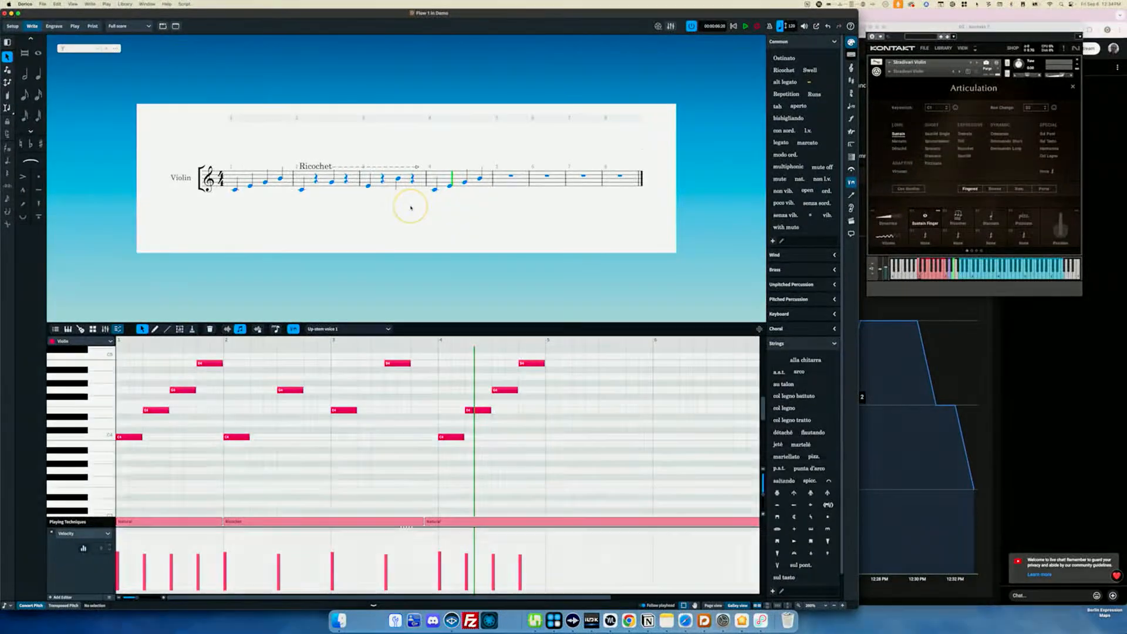
click(317, 168)
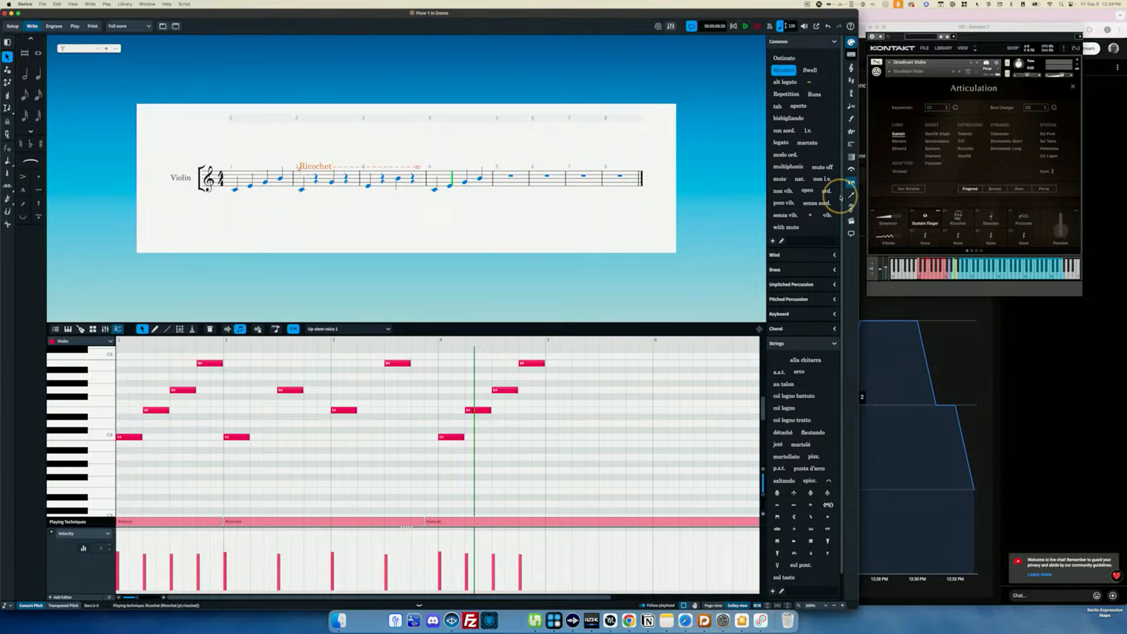